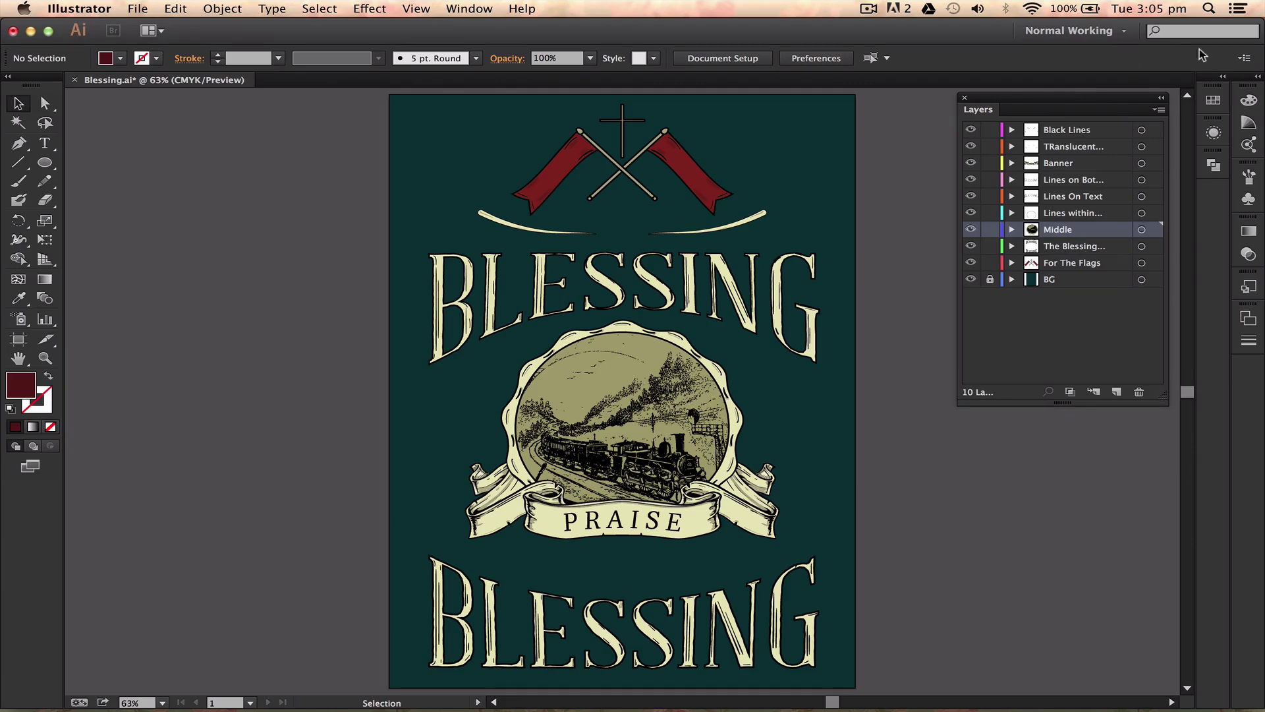
# Deselect the Middle layer and nudge the Layers panel slightly up and right.
pyautogui.click(1110, 322)
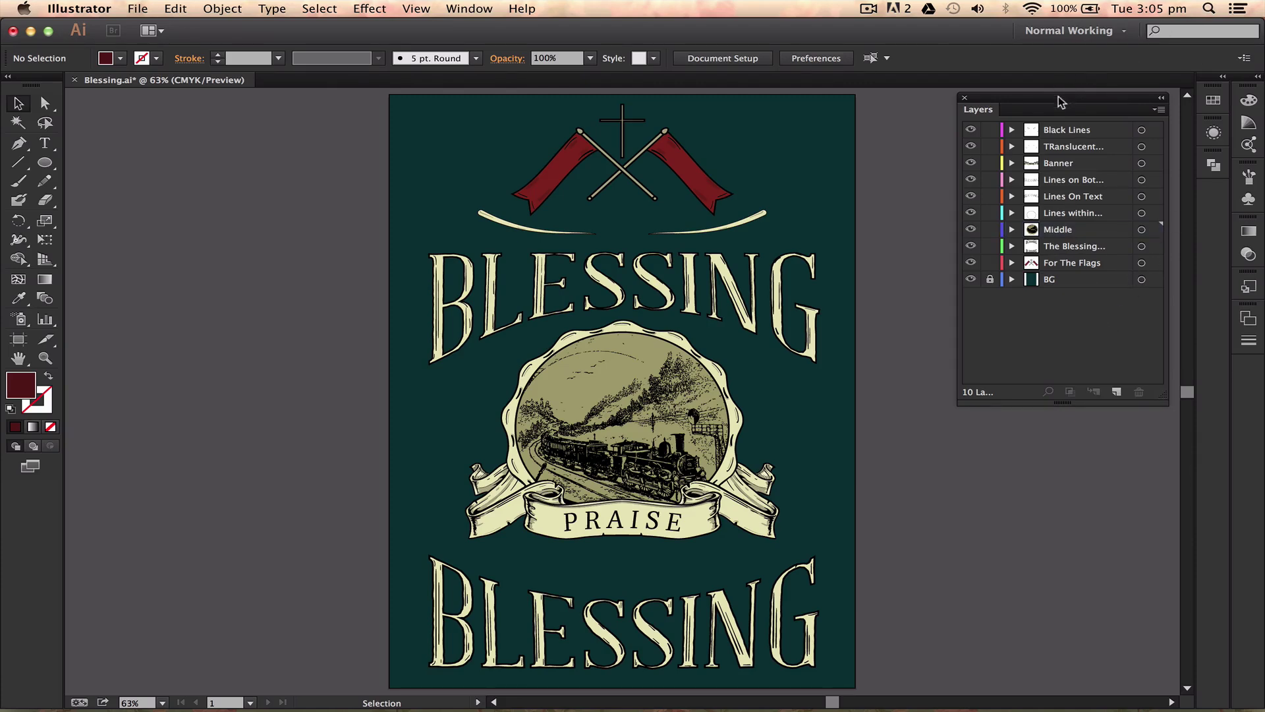
pyautogui.moveTo(1059, 100)
pyautogui.mouseDown()
pyautogui.moveTo(986, 99)
pyautogui.moveTo(1062, 99)
pyautogui.mouseUp()
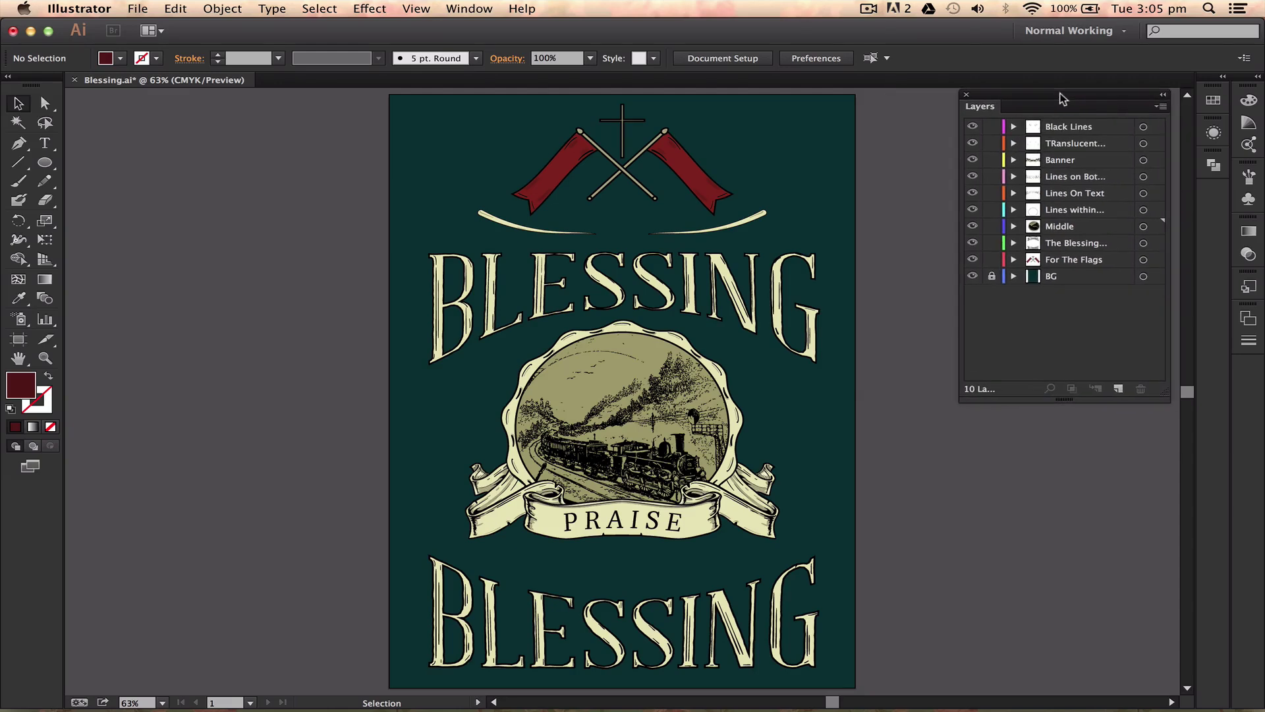
# Move the Layers panel further left and lengthen it so all ten layer names show.
pyautogui.click(469, 8)
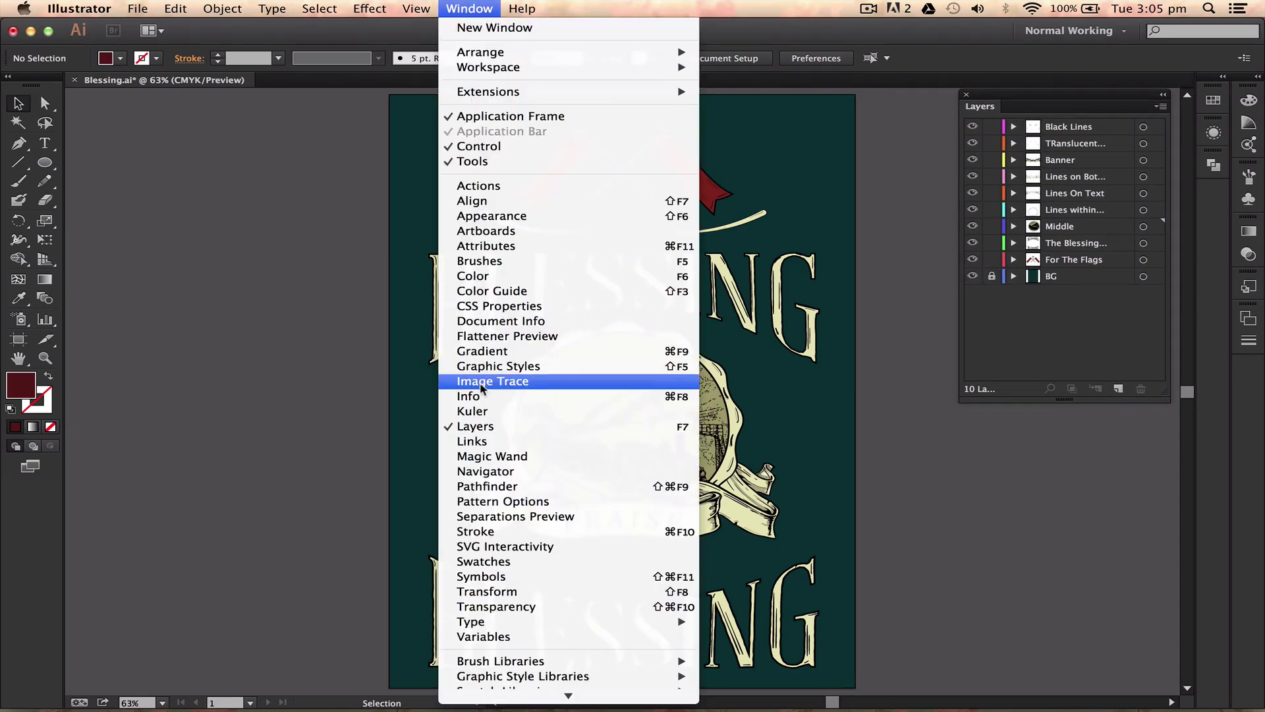
pyautogui.click(265, 370)
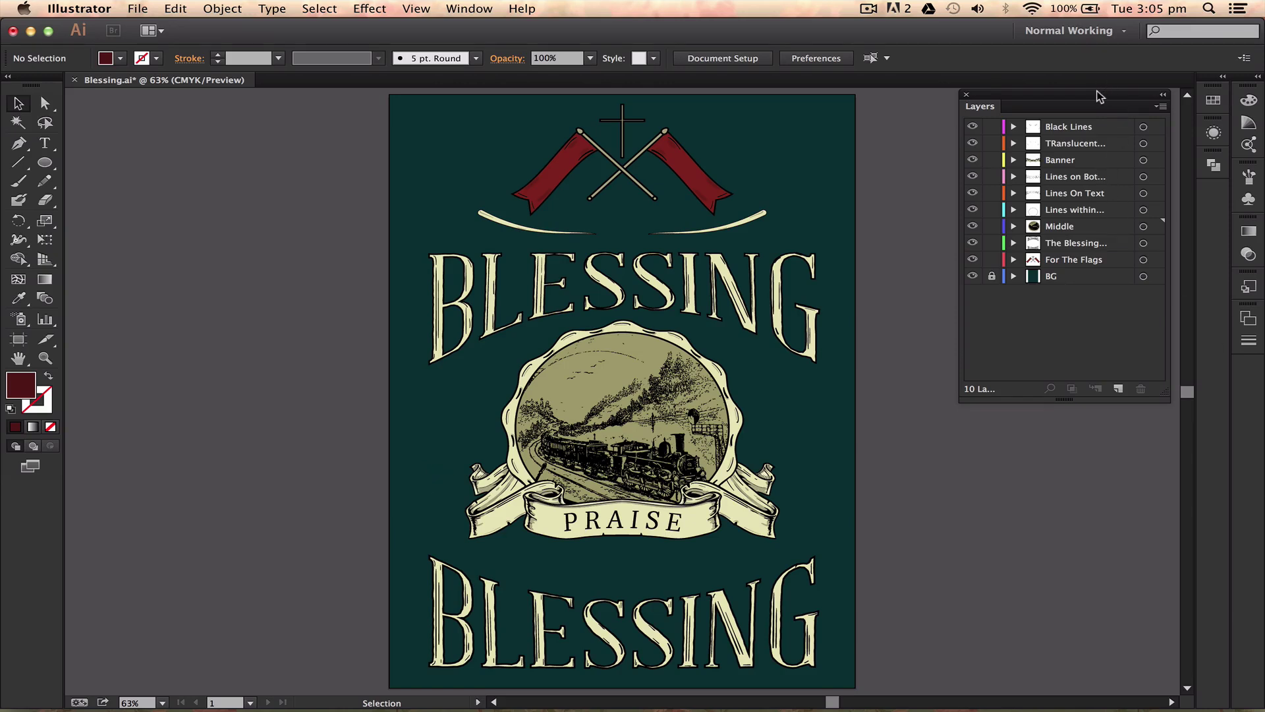
pyautogui.moveTo(1100, 95); pyautogui.dragTo(1074, 106)
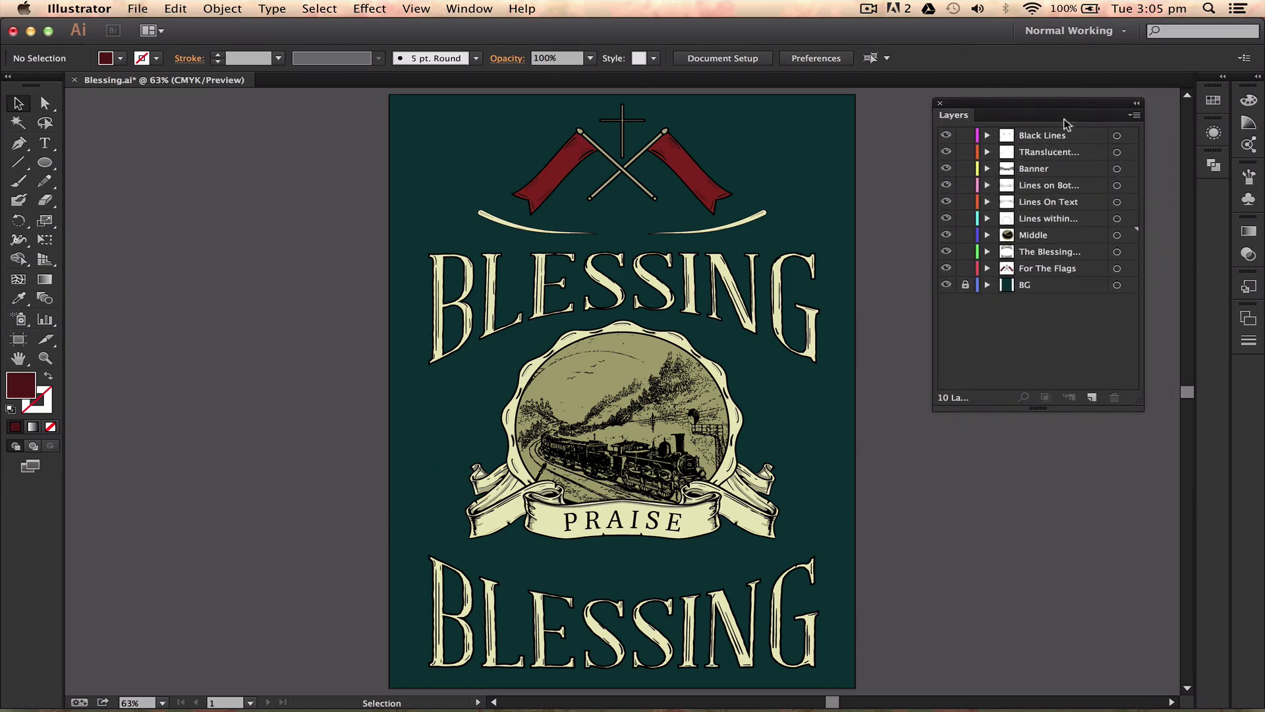
pyautogui.moveTo(1039, 409); pyautogui.dragTo(1042, 103)
pyautogui.moveTo(1039, 246); pyautogui.dragTo(1039, 338)
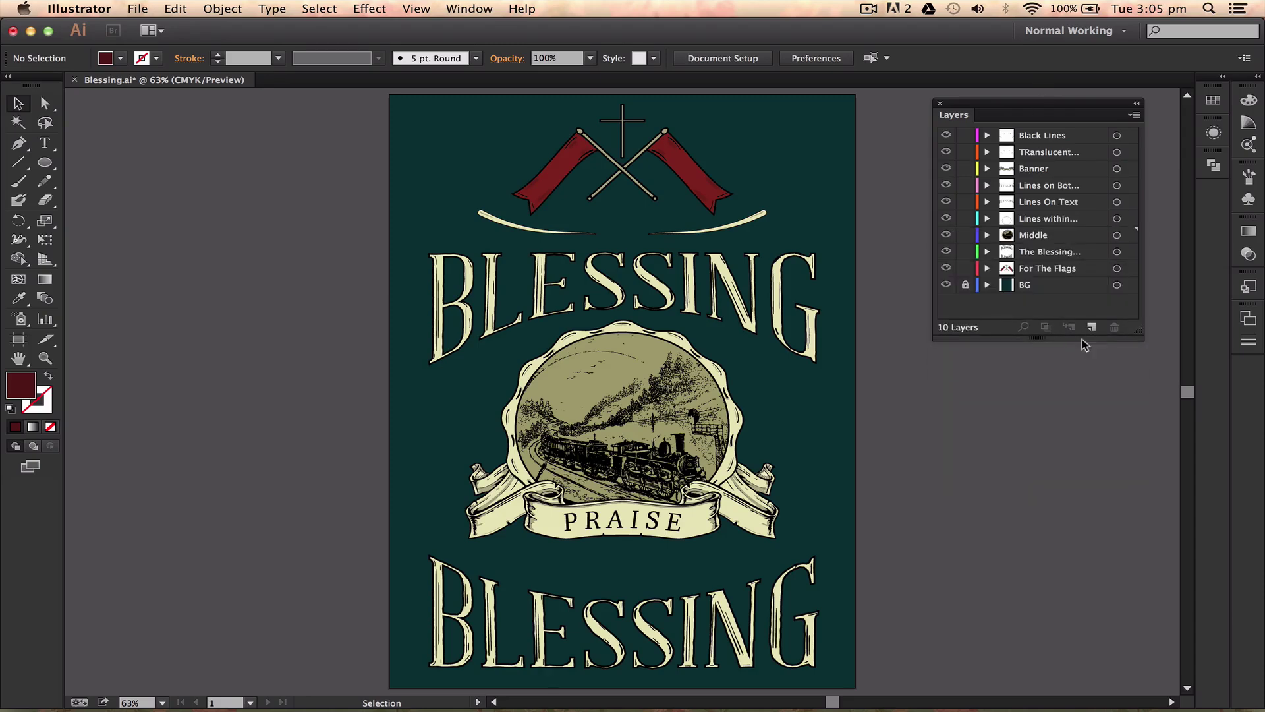
# Create a new Untitled-2 document with default settings, then return to Blessing.ai.
pyautogui.click(137, 8)
pyautogui.click(158, 24)
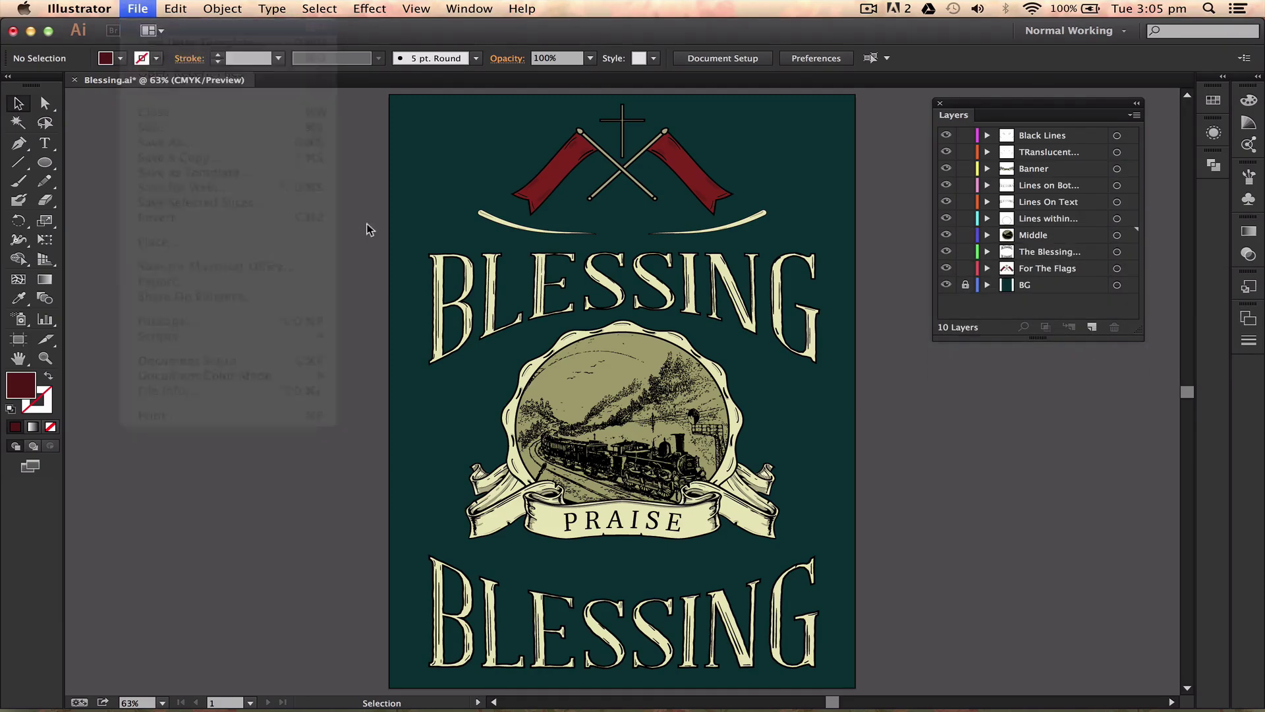
pyautogui.click(787, 495)
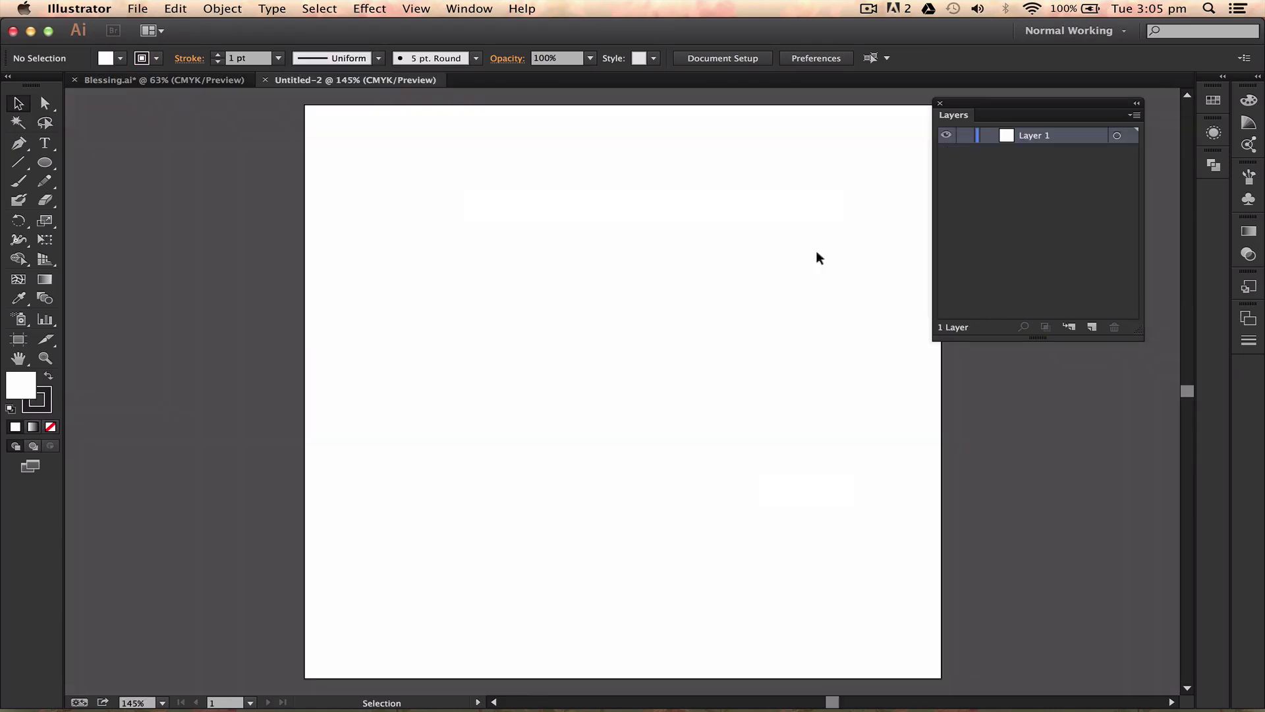
pyautogui.moveTo(1026, 118)
pyautogui.mouseDown()
pyautogui.moveTo(1086, 102)
pyautogui.moveTo(1006, 113)
pyautogui.mouseUp()
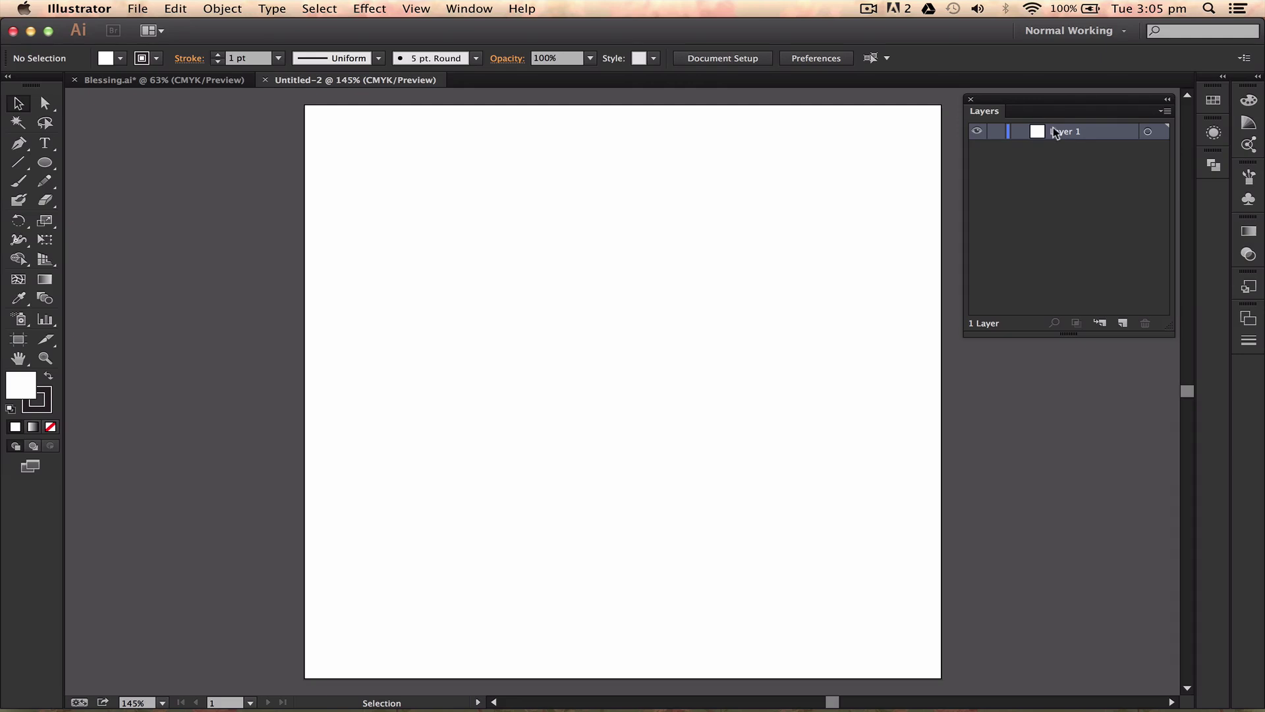
pyautogui.click(215, 81)
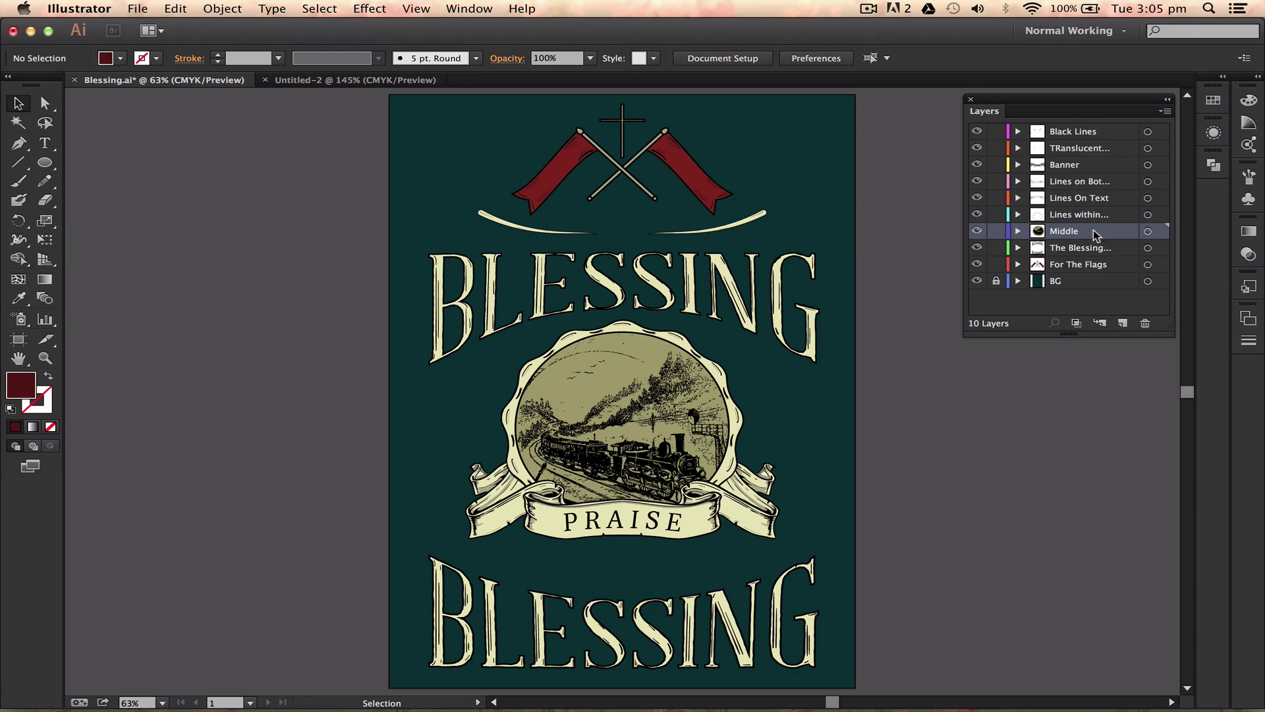
# Clear the Middle layer selection and unlock the BG layer.
pyautogui.click(1019, 299)
pyautogui.click(996, 281)
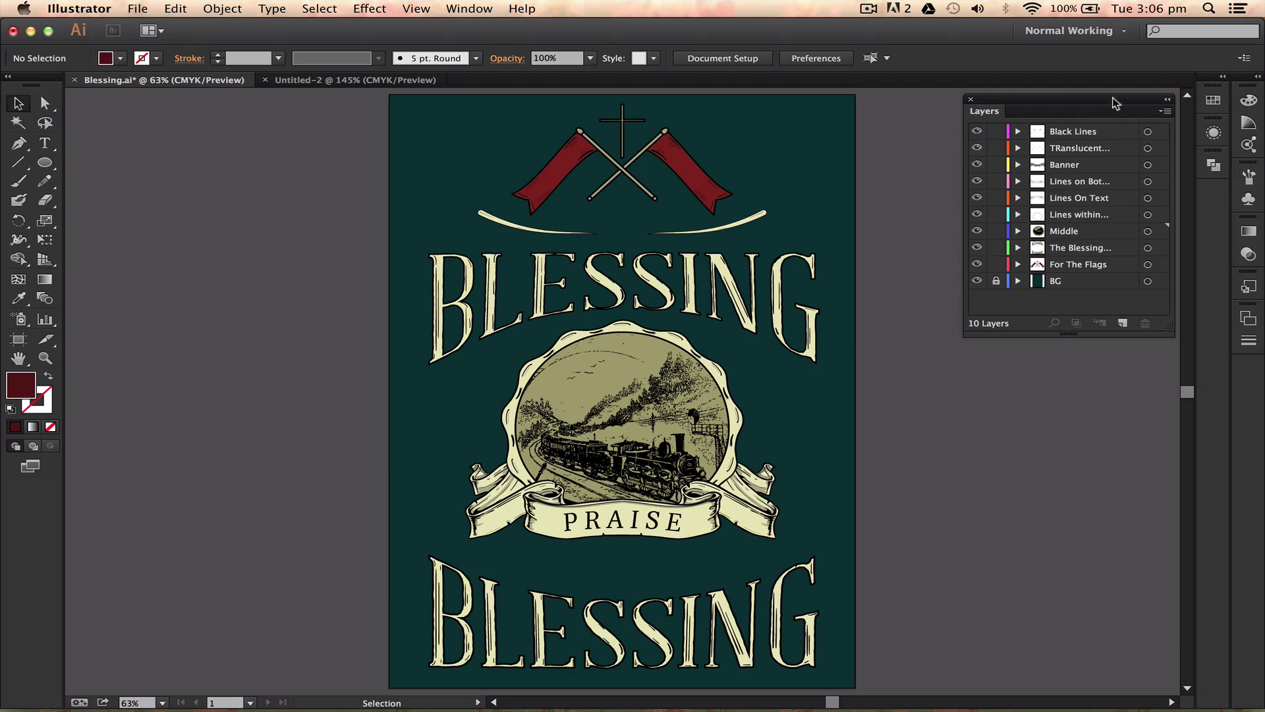
pyautogui.moveTo(1114, 102); pyautogui.dragTo(1112, 101)
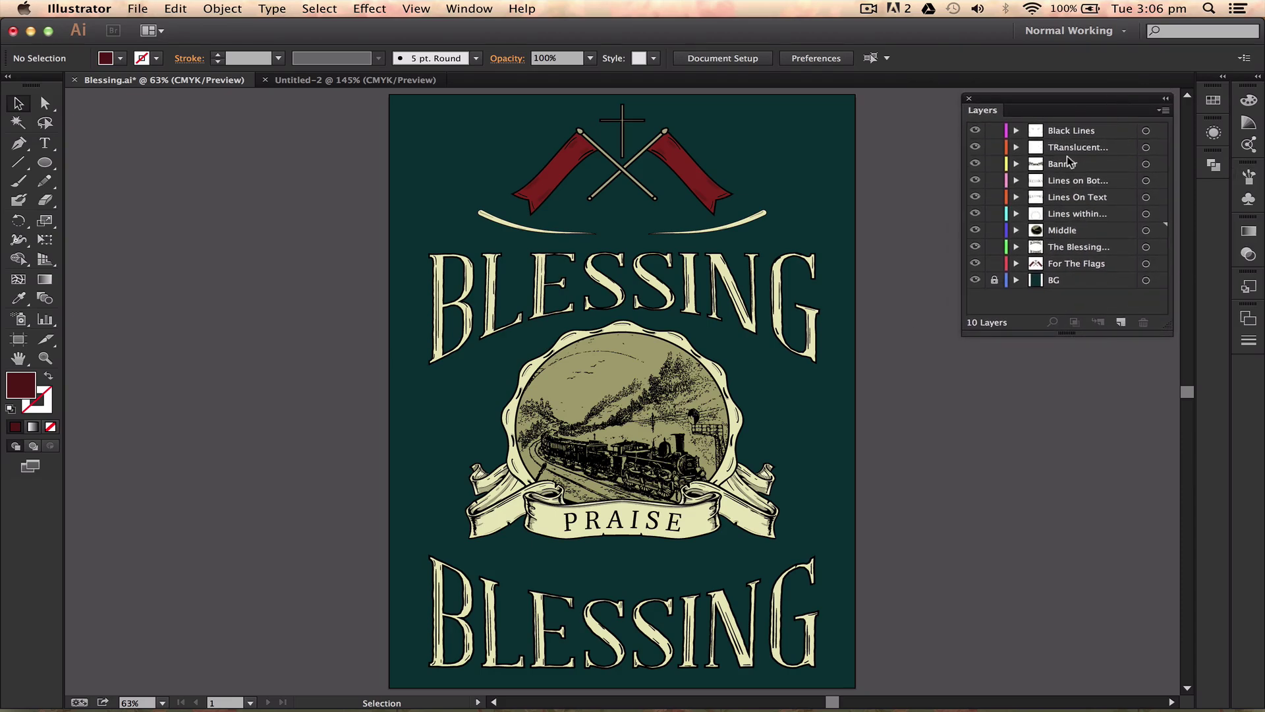
# Hide and re-show the dark BG background layer twice.
pyautogui.click(975, 280)
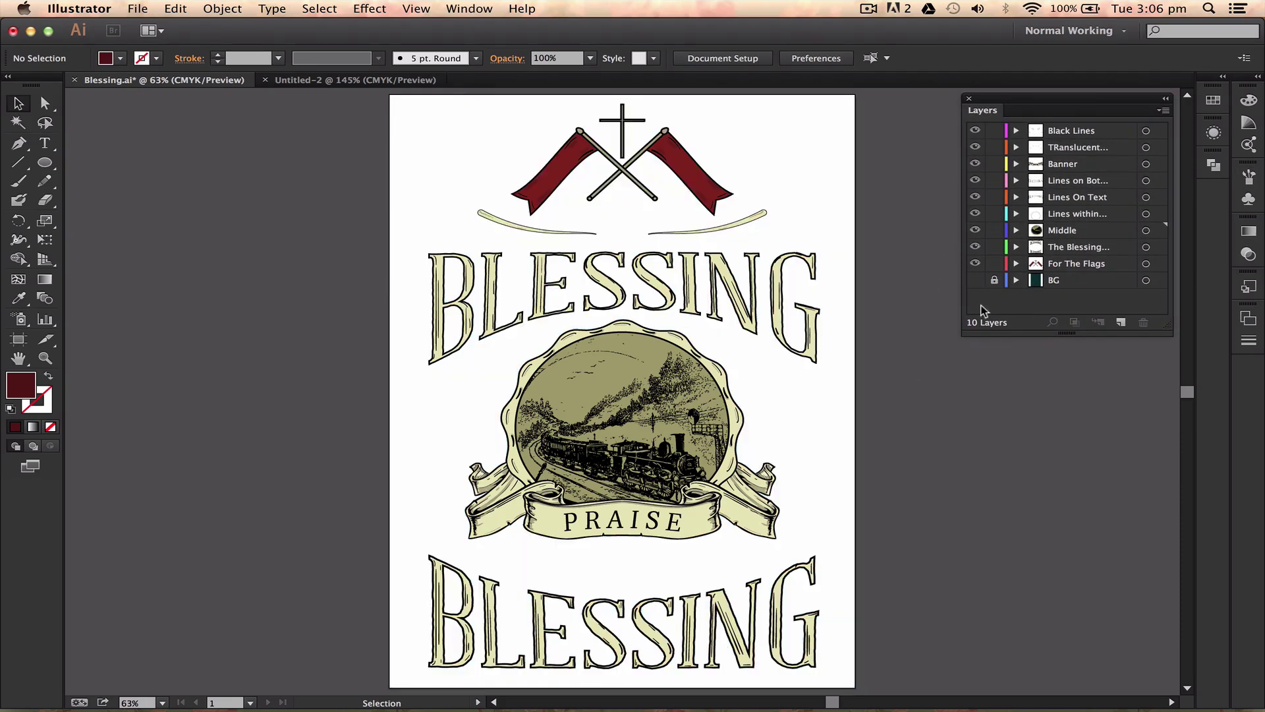
pyautogui.click(975, 280)
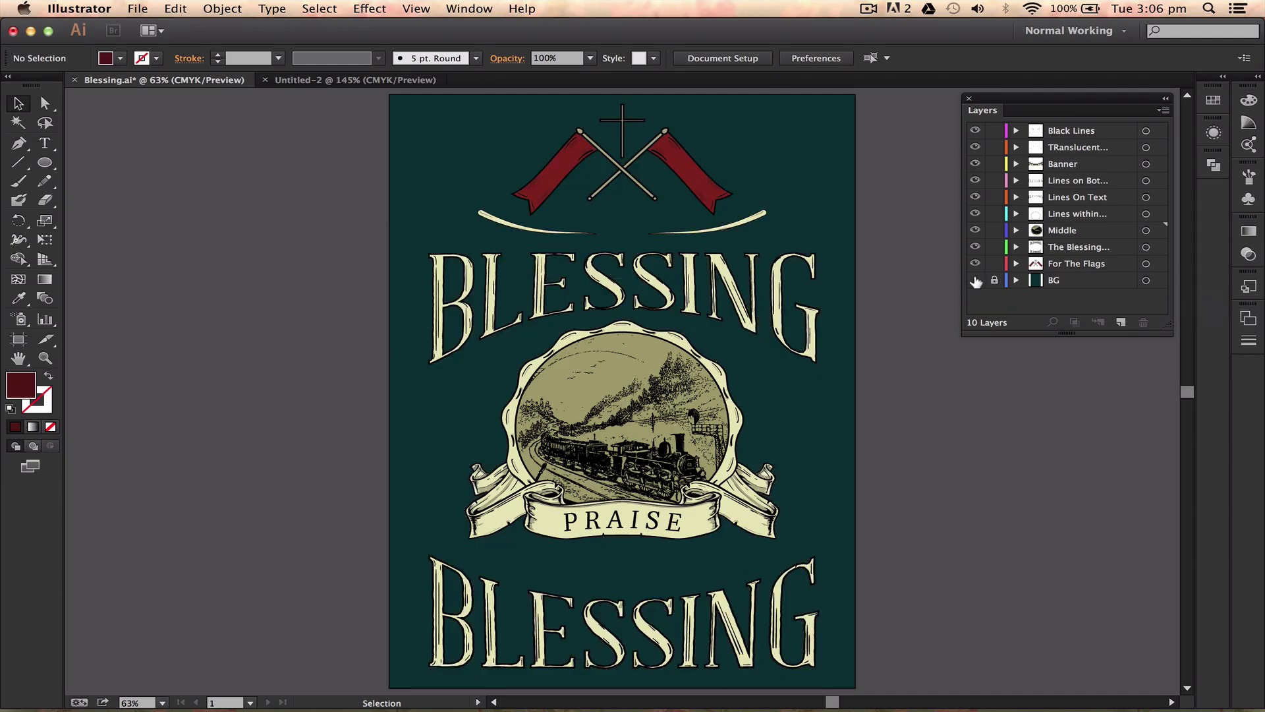
pyautogui.click(975, 280)
pyautogui.click(976, 281)
# Hide then re-show Middle, Lines On Text and the line-art layers, then Black Lines.
pyautogui.click(975, 180)
pyautogui.click(975, 196)
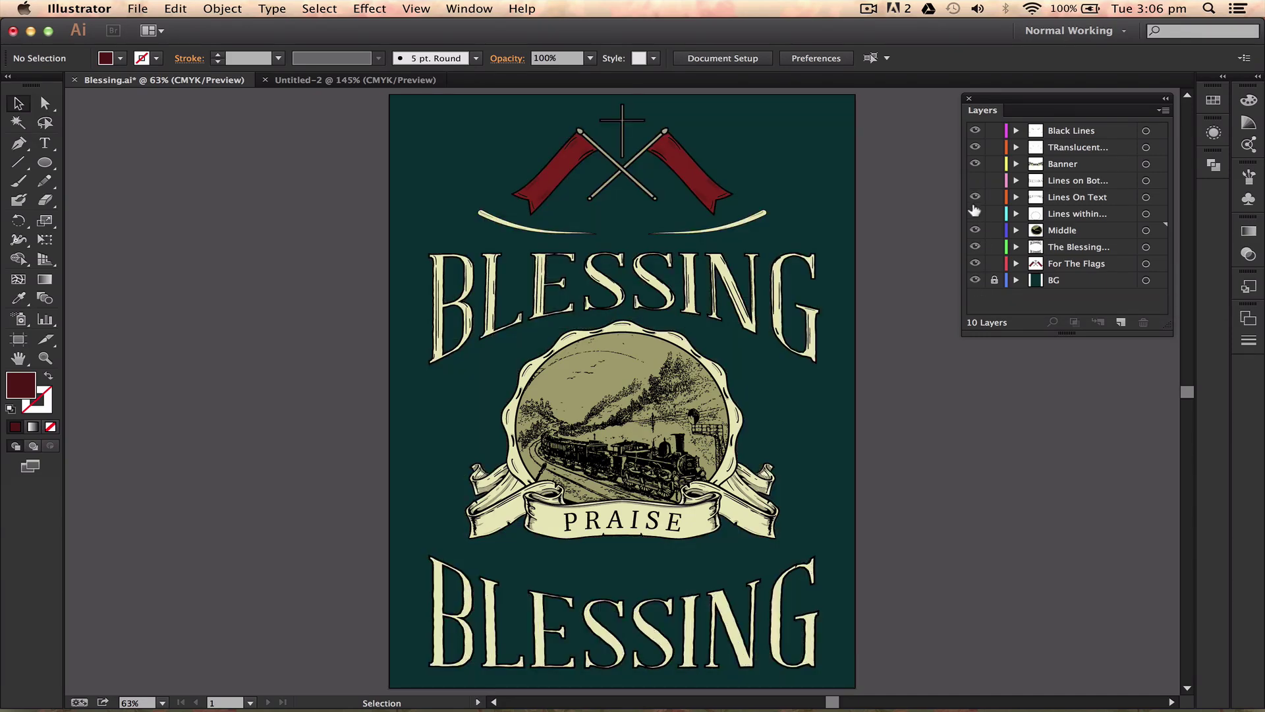
pyautogui.click(975, 213)
pyautogui.click(975, 230)
pyautogui.click(975, 230)
pyautogui.click(975, 213)
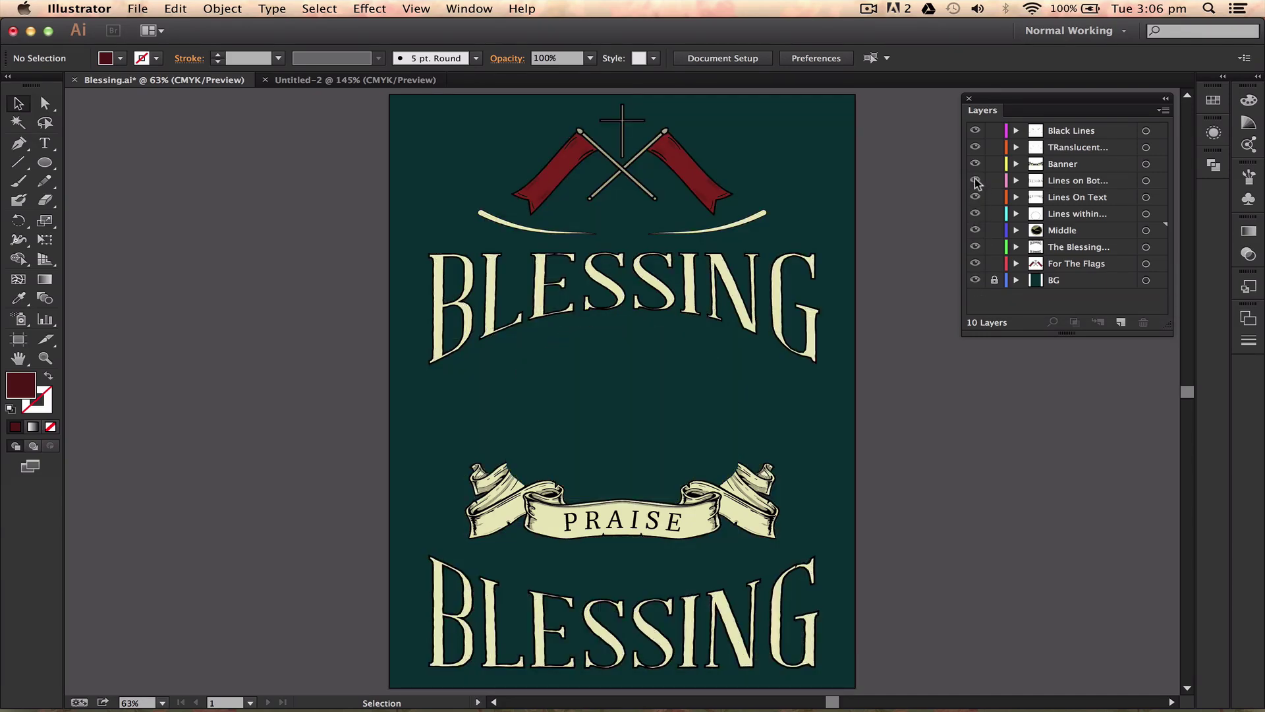
pyautogui.click(976, 197)
pyautogui.click(976, 180)
pyautogui.click(975, 130)
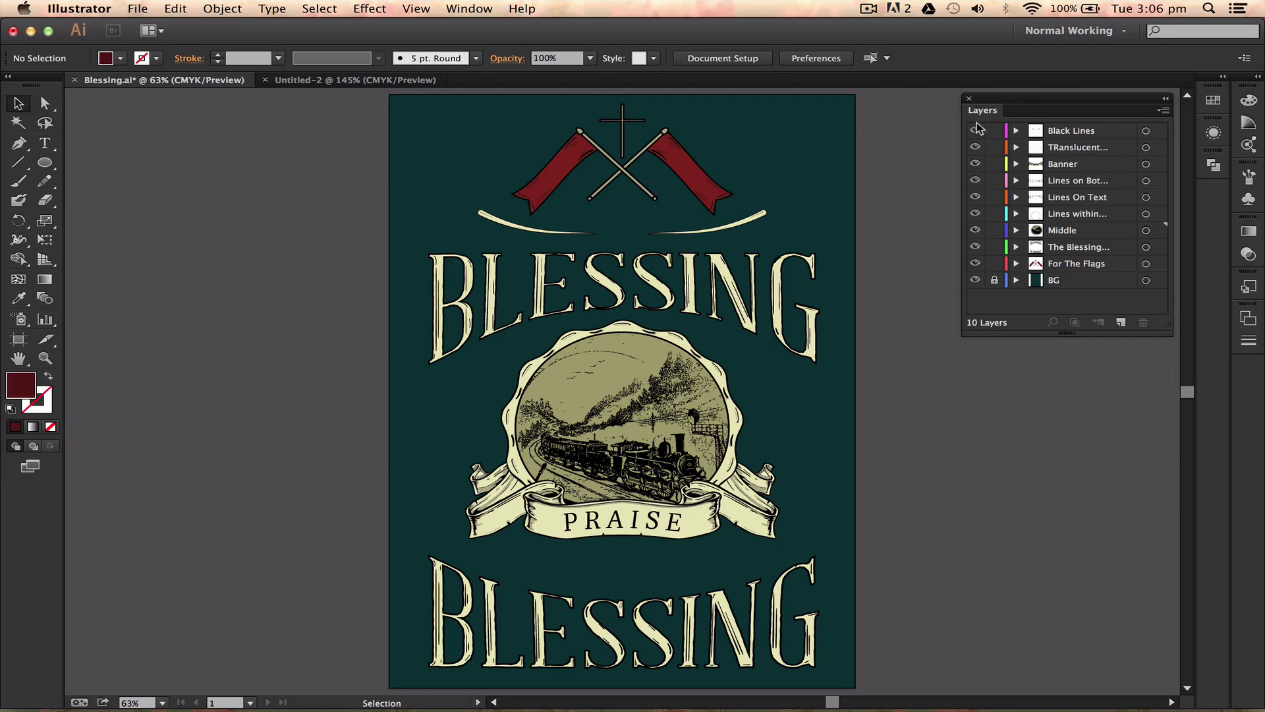
pyautogui.click(975, 130)
pyautogui.click(975, 131)
# Preview the artwork in Outline mode, turn every layer's eye back on, and return to full colour.
pyautogui.keyDown('alt'); pyautogui.click(978, 130); pyautogui.keyUp('alt')
pyautogui.press('super+y')
pyautogui.moveTo(979, 129); pyautogui.dragTo(980, 294)
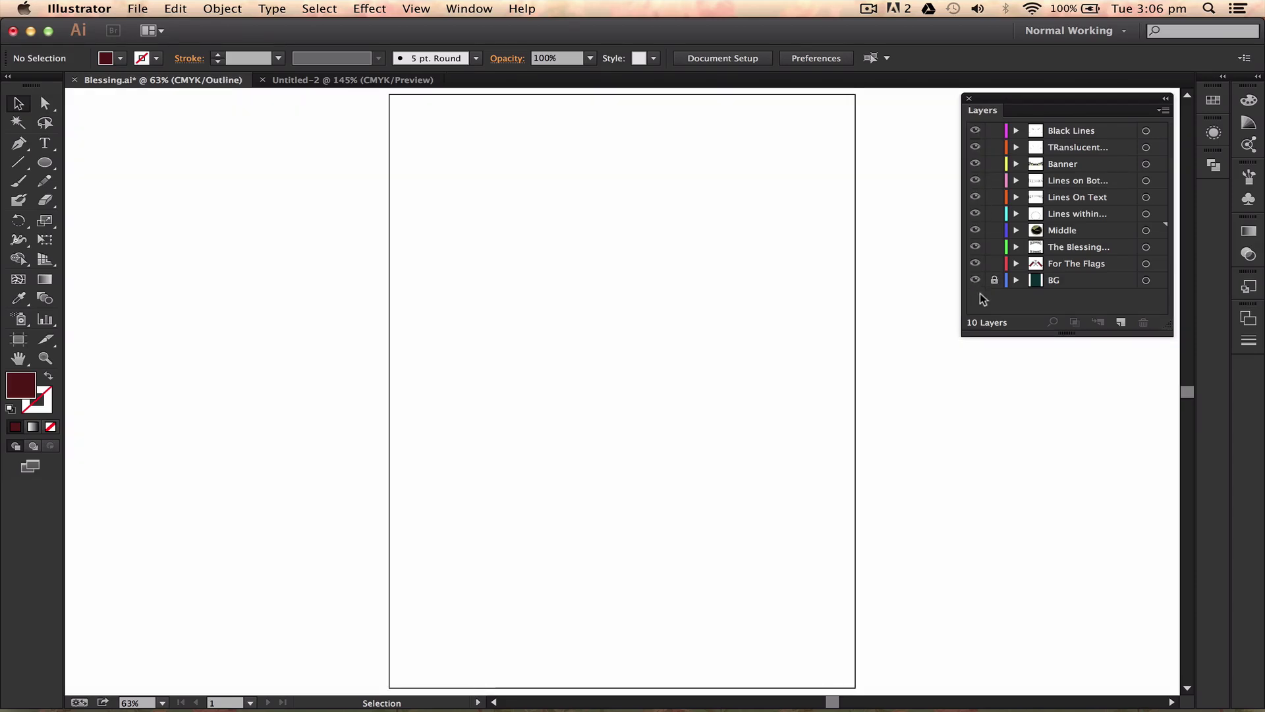
pyautogui.press('super+y')
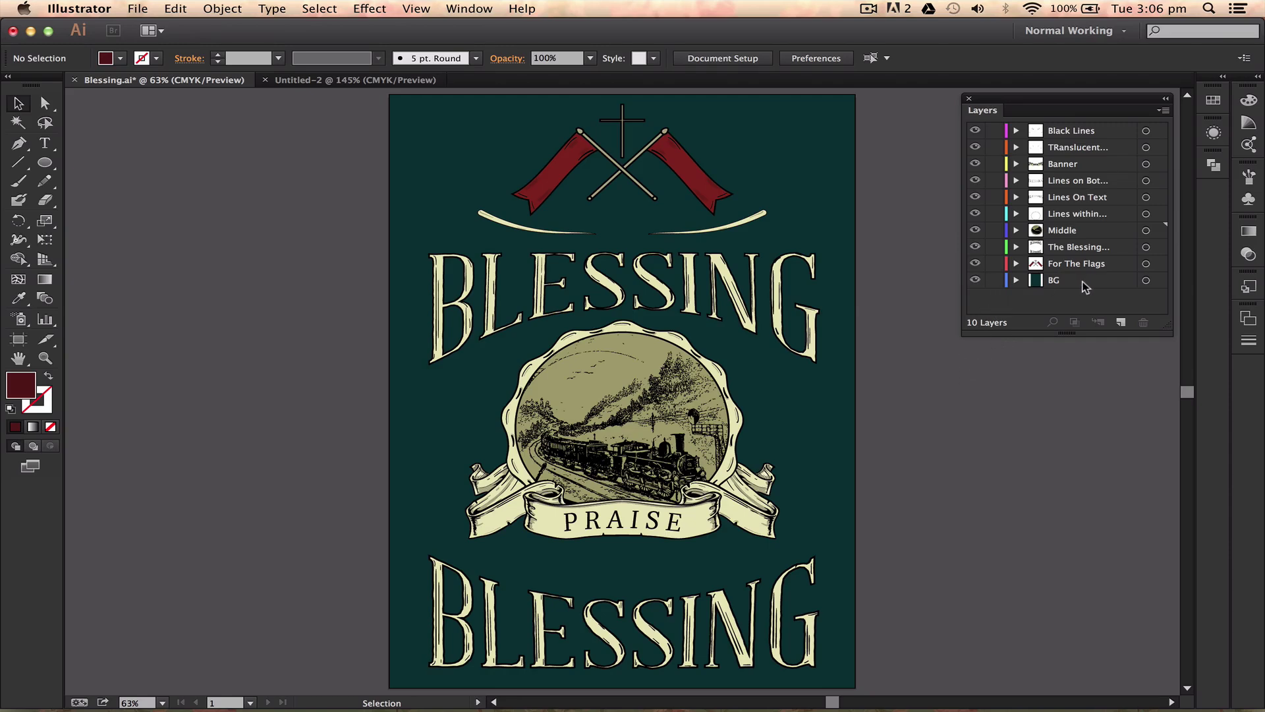
# Move the dark background rectangle, undo the move, and lock the BG layer.
pyautogui.click(815, 232)
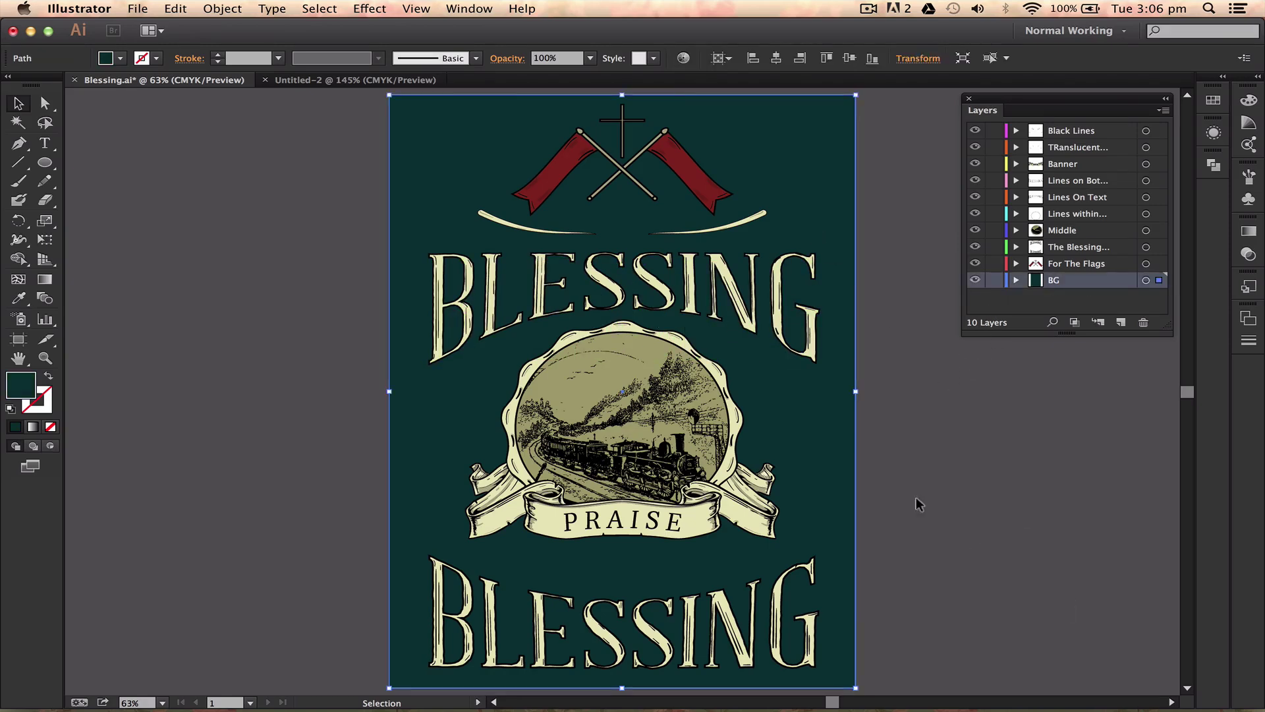
pyautogui.moveTo(829, 394); pyautogui.dragTo(983, 462)
pyautogui.press('super+z')
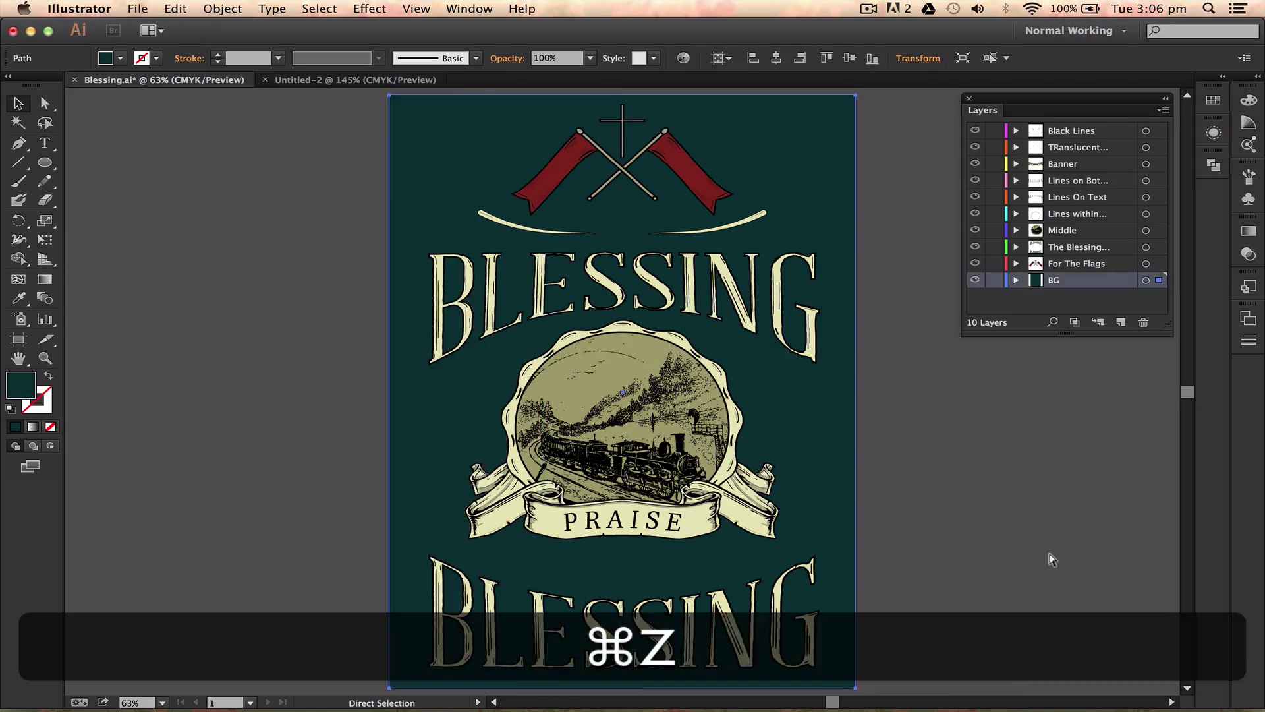
pyautogui.click(994, 280)
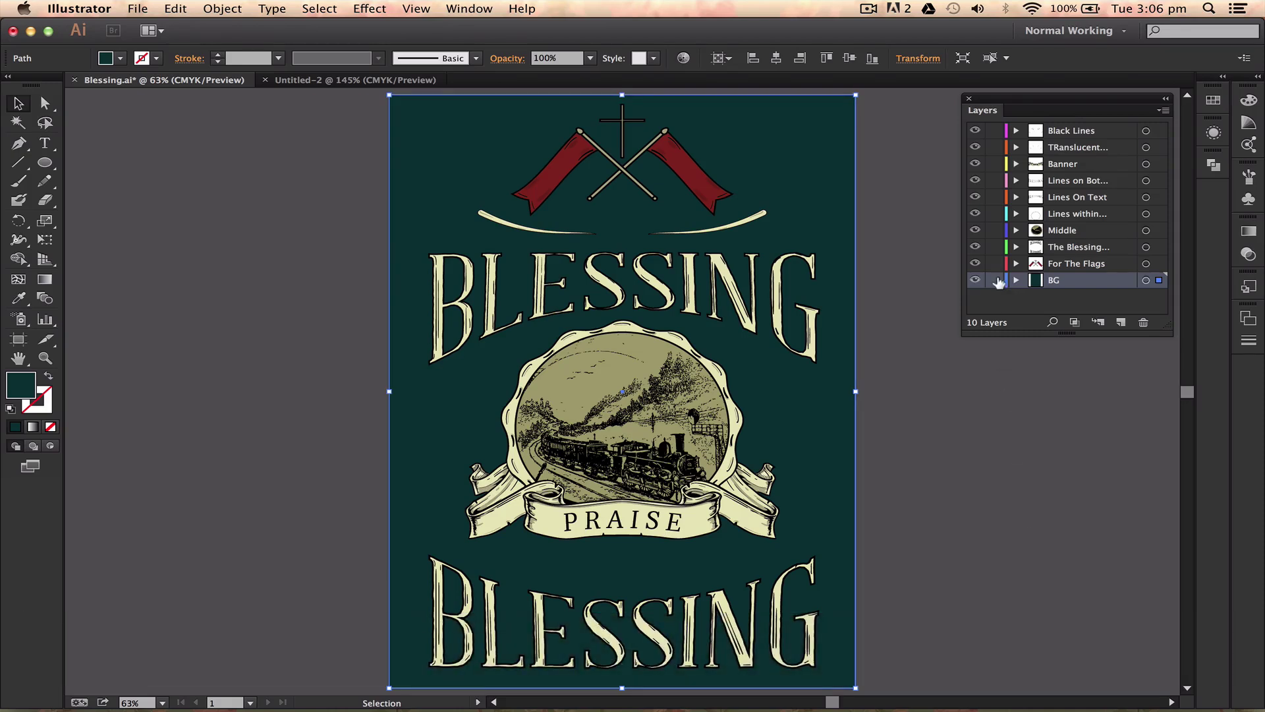
# Marquee-select the red flags and cross at the poster's top, then deselect them.
pyautogui.moveTo(831, 153); pyautogui.dragTo(872, 199)
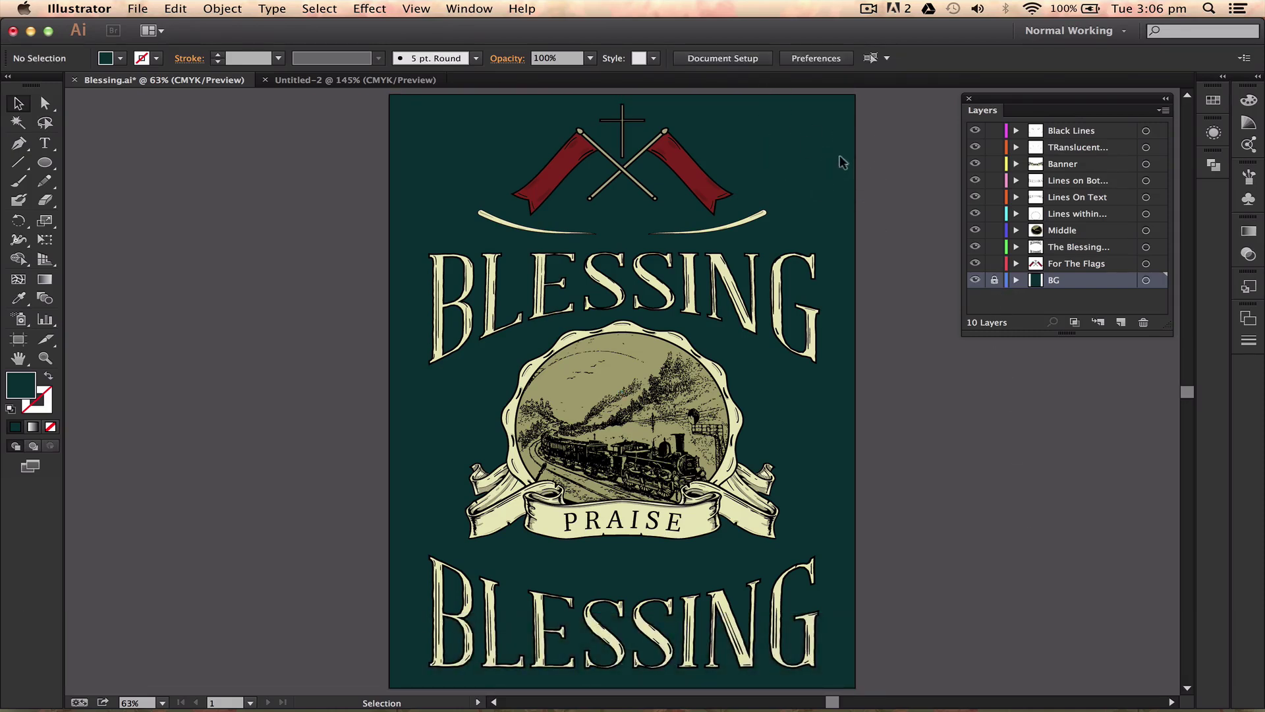
pyautogui.moveTo(785, 151); pyautogui.dragTo(769, 184)
pyautogui.click(770, 184)
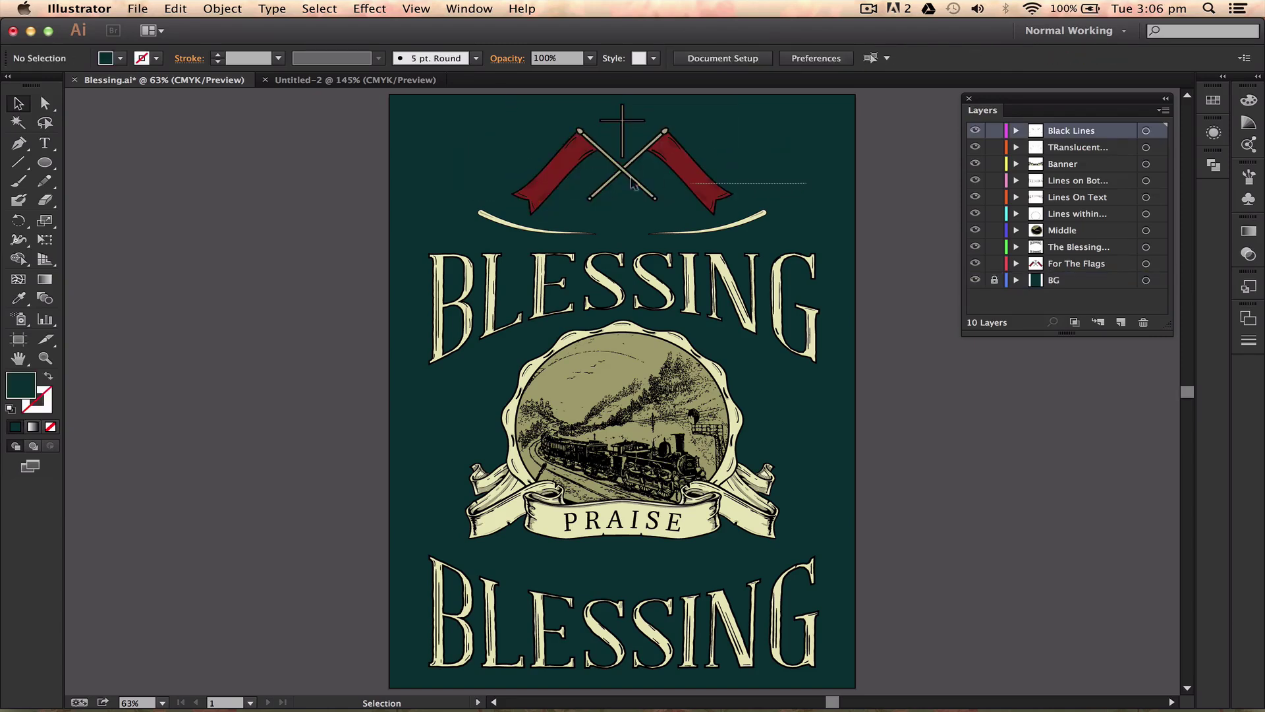
pyautogui.press('super+z')
pyautogui.click(950, 334)
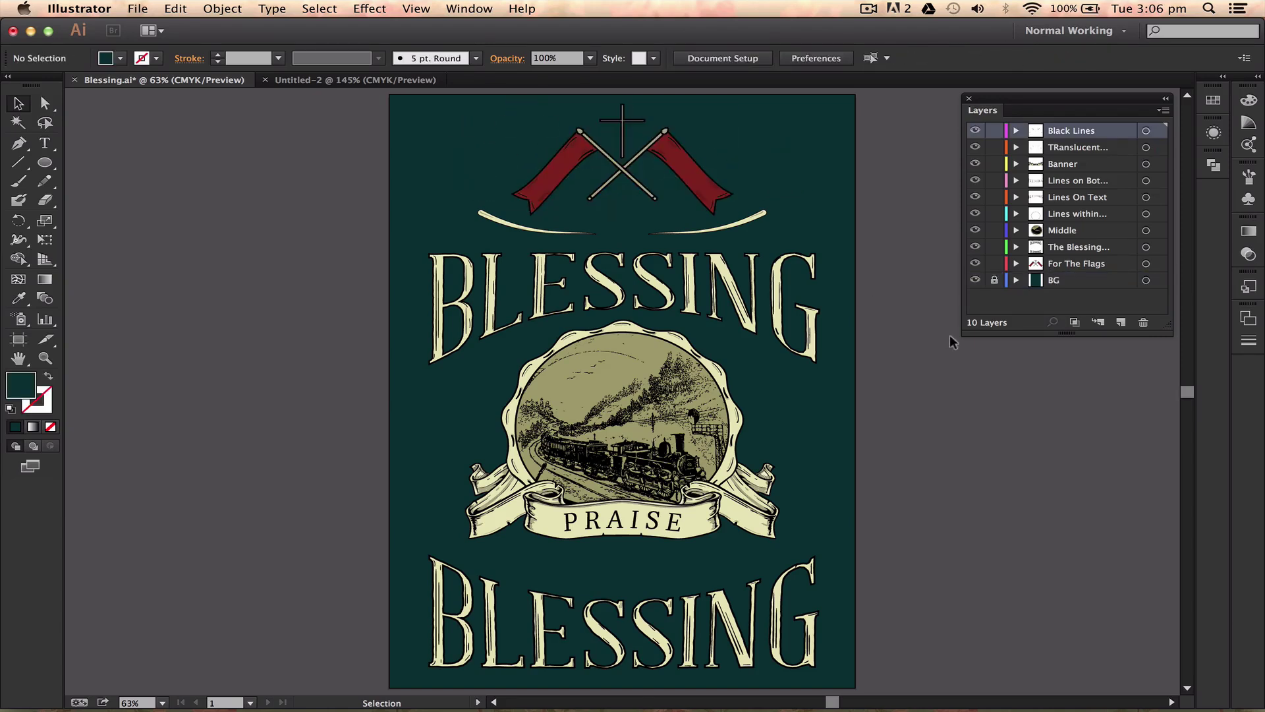
# Lock all layers from Black Lines down, then unlock every layer except BG.
pyautogui.click(996, 132)
pyautogui.moveTo(998, 137); pyautogui.dragTo(995, 267)
pyautogui.moveTo(995, 130); pyautogui.dragTo(994, 267)
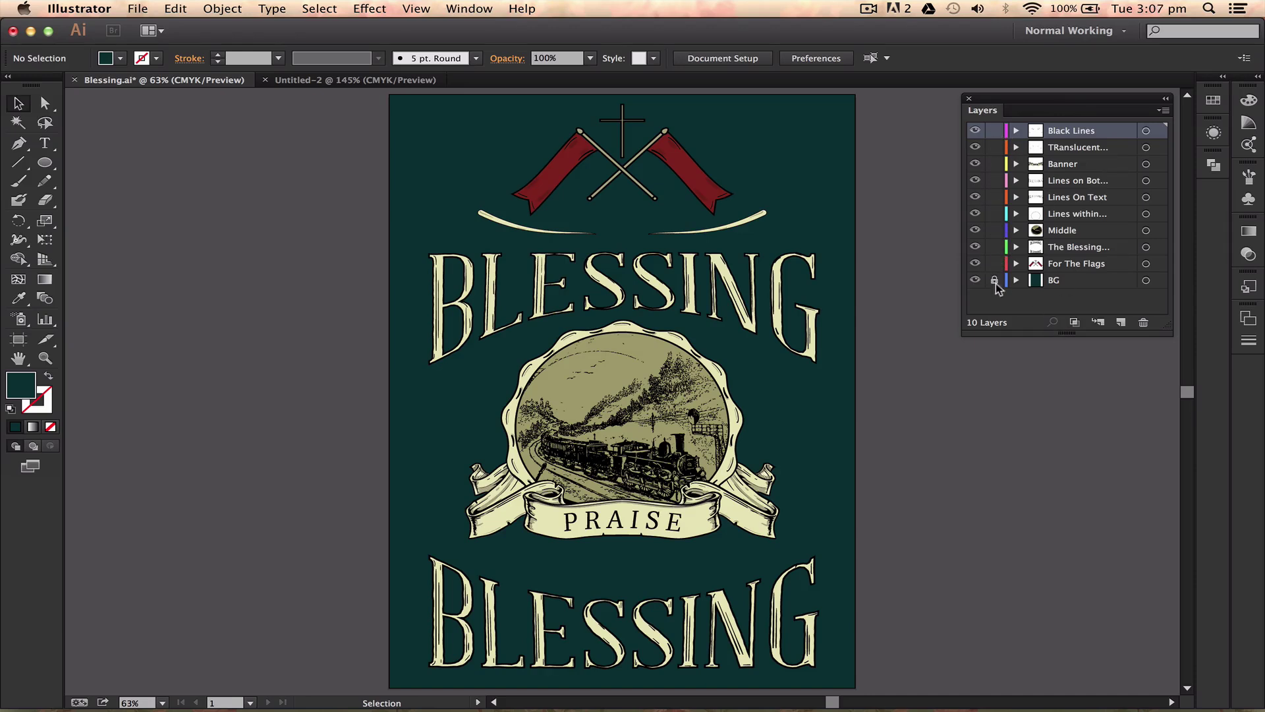
# Expand Black Lines to view its paths, then test-select a right-flag path and all Black Lines artwork.
pyautogui.click(1101, 305)
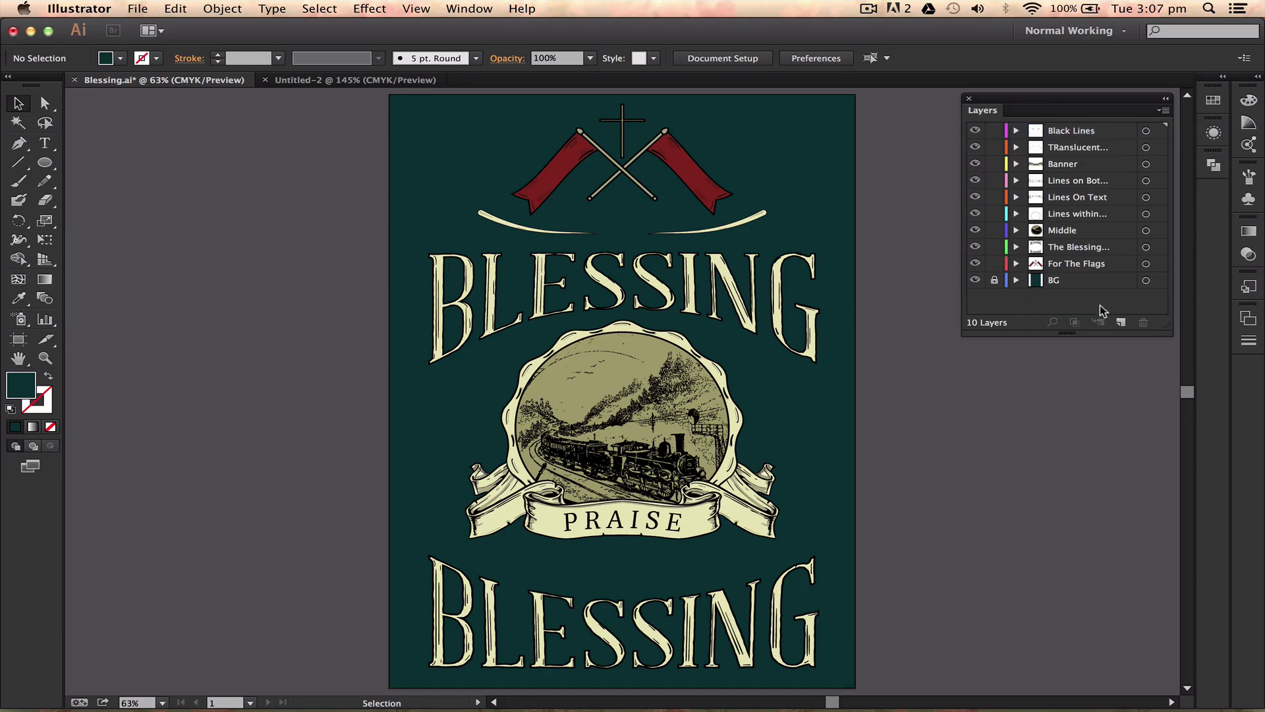
pyautogui.click(1017, 132)
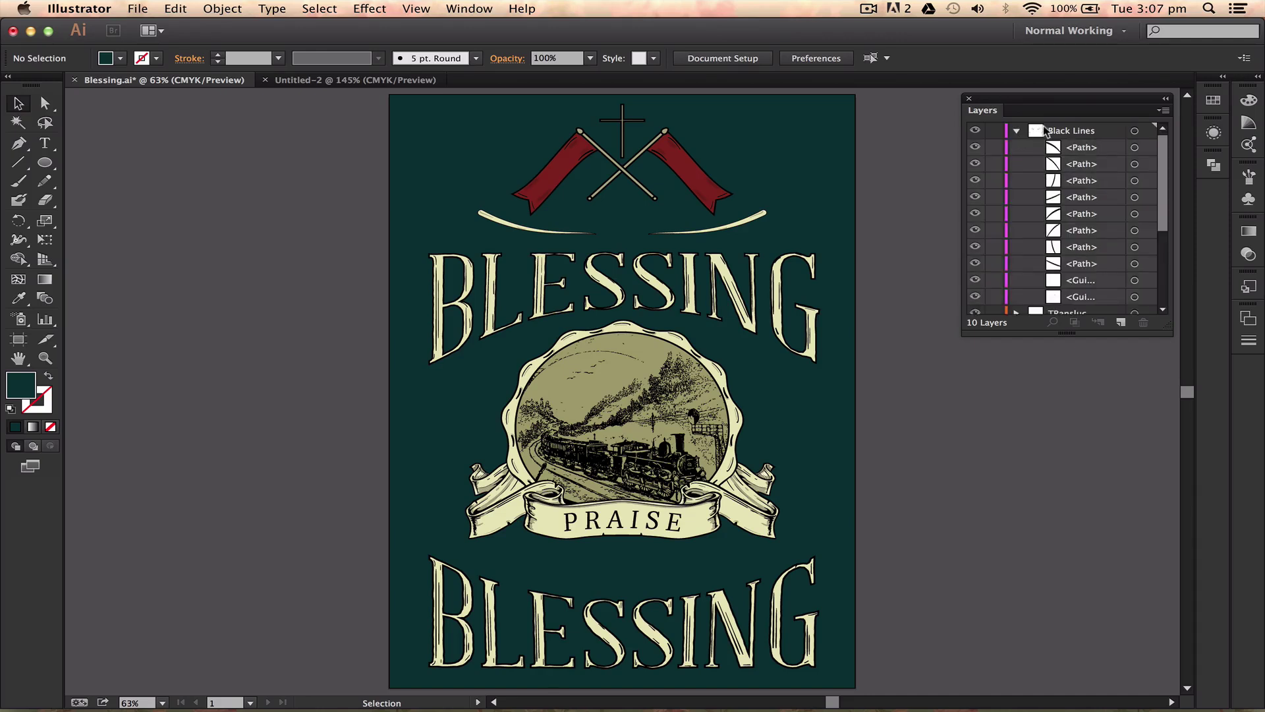
pyautogui.moveTo(1161, 190)
pyautogui.mouseDown()
pyautogui.moveTo(1161, 262)
pyautogui.moveTo(1160, 184)
pyautogui.mouseUp()
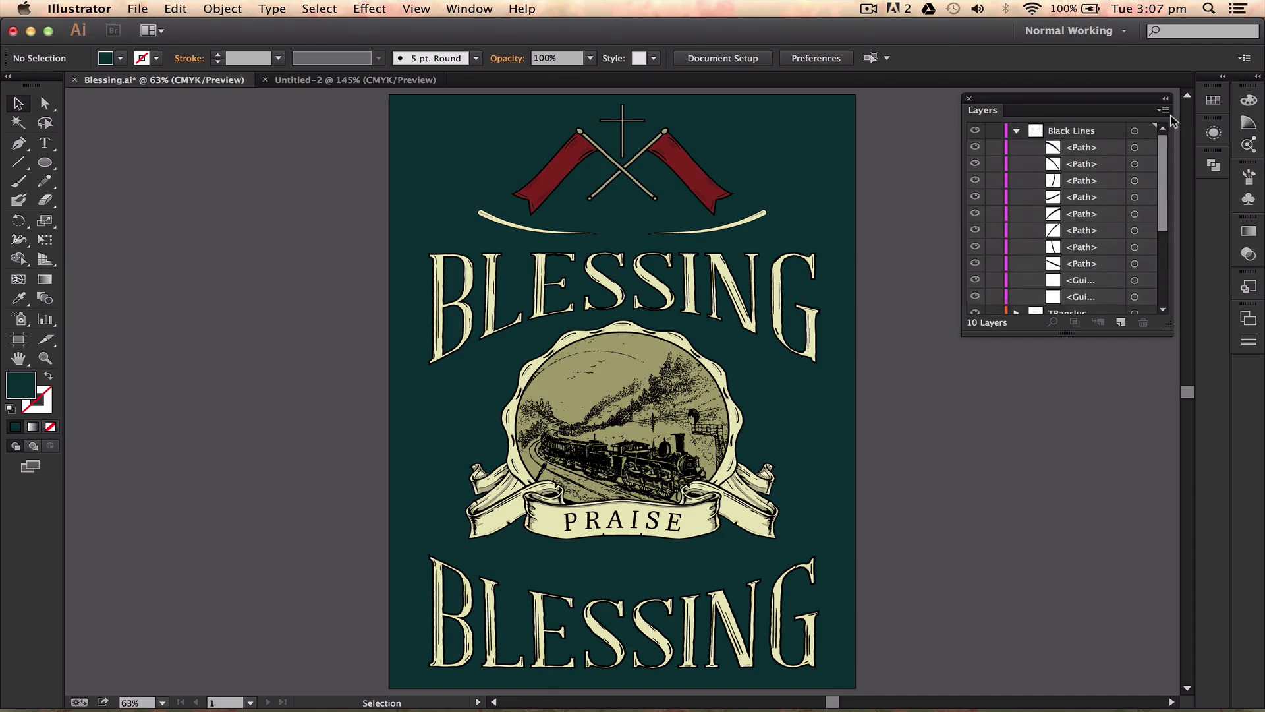
pyautogui.click(1019, 131)
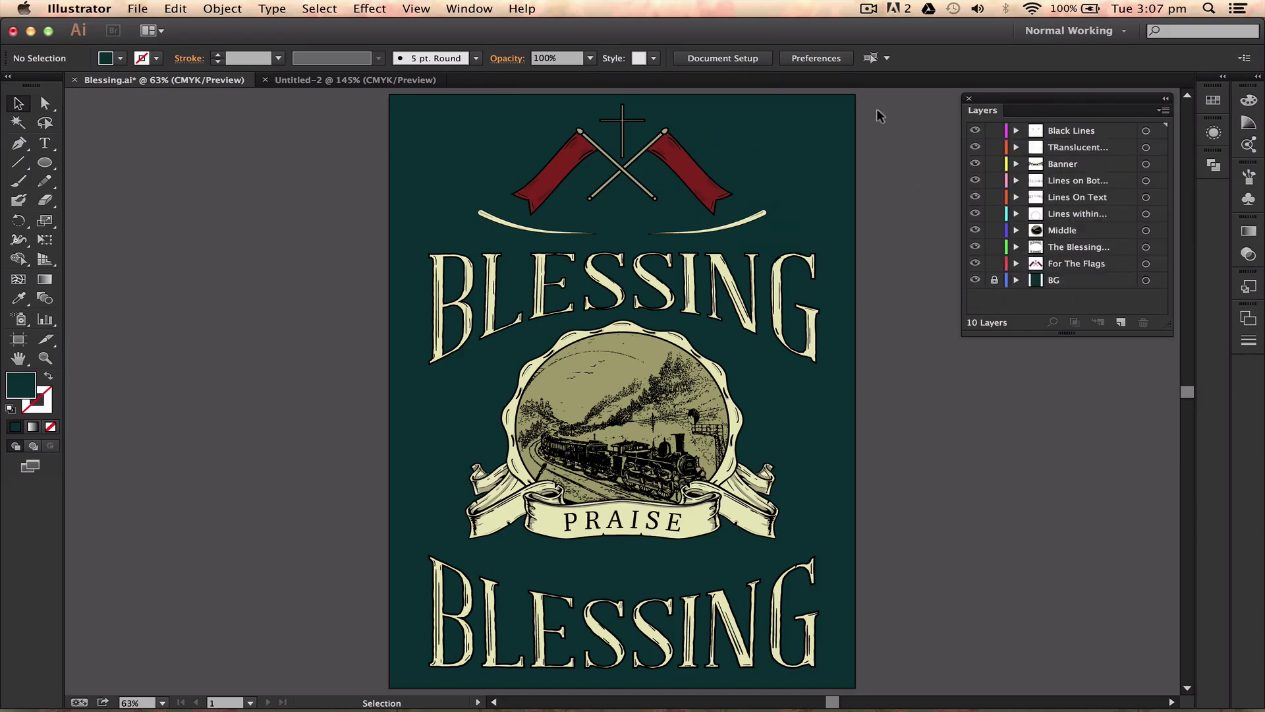
pyautogui.click(647, 155)
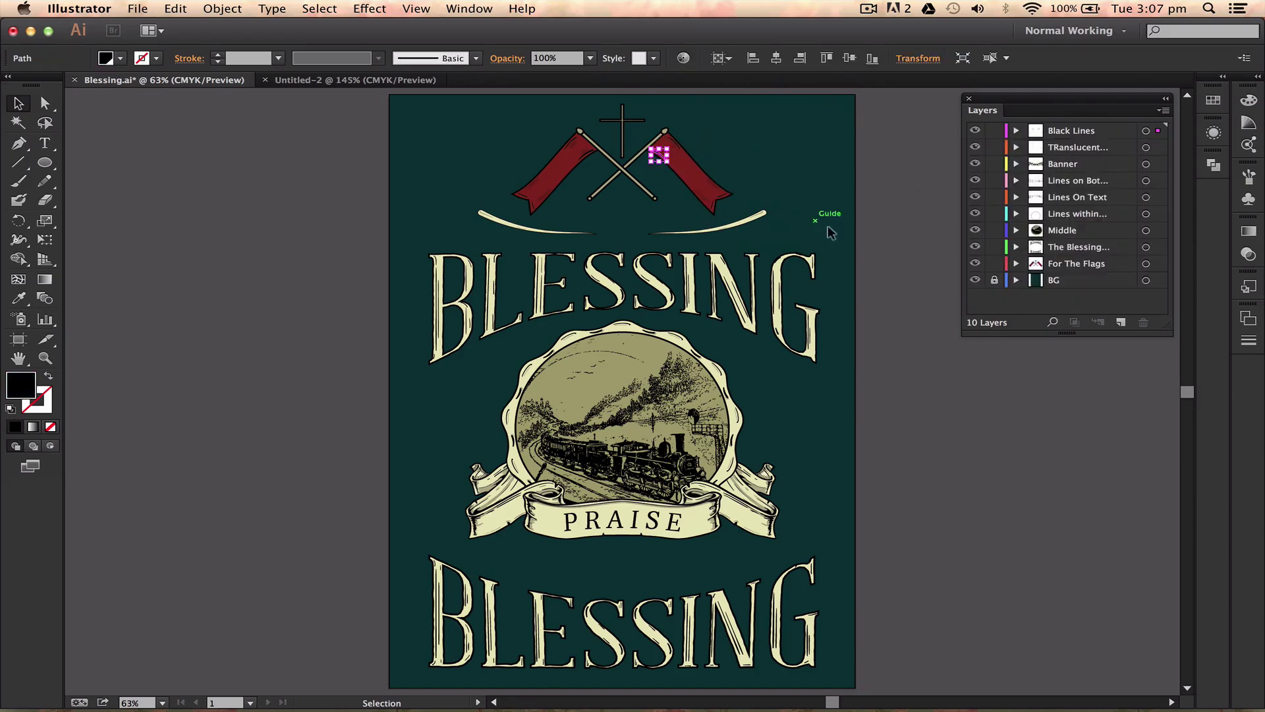
pyautogui.click(890, 105)
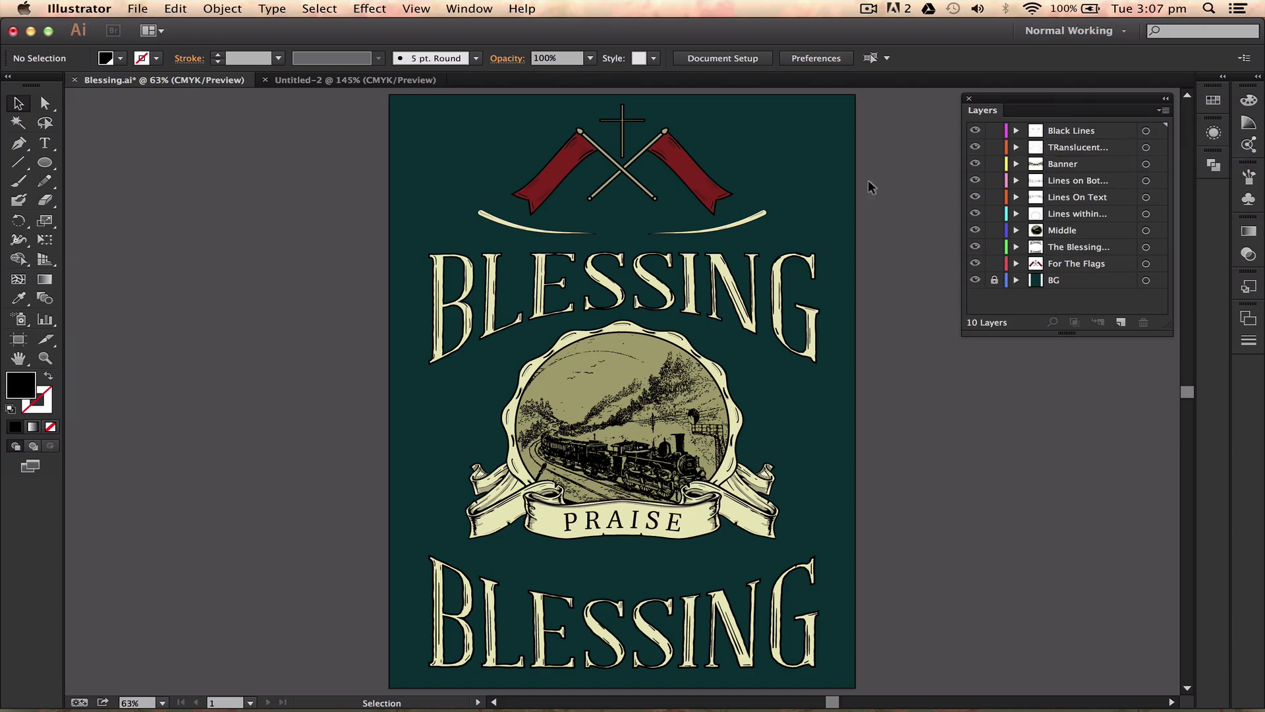
pyautogui.click(1147, 131)
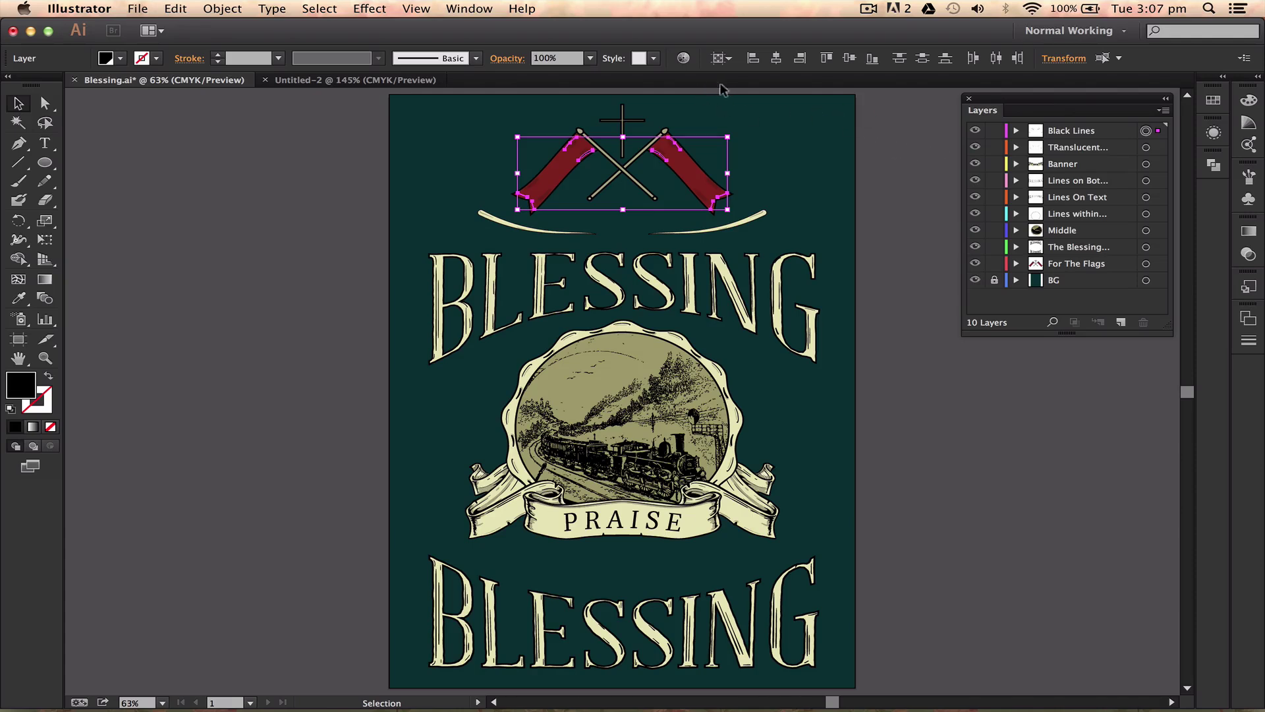
# Zoom in on the flags and select the right flag's highlight curves and then the whole flag.
pyautogui.press('z')
pyautogui.moveTo(766, 117); pyautogui.dragTo(477, 214)
pyautogui.press('v')
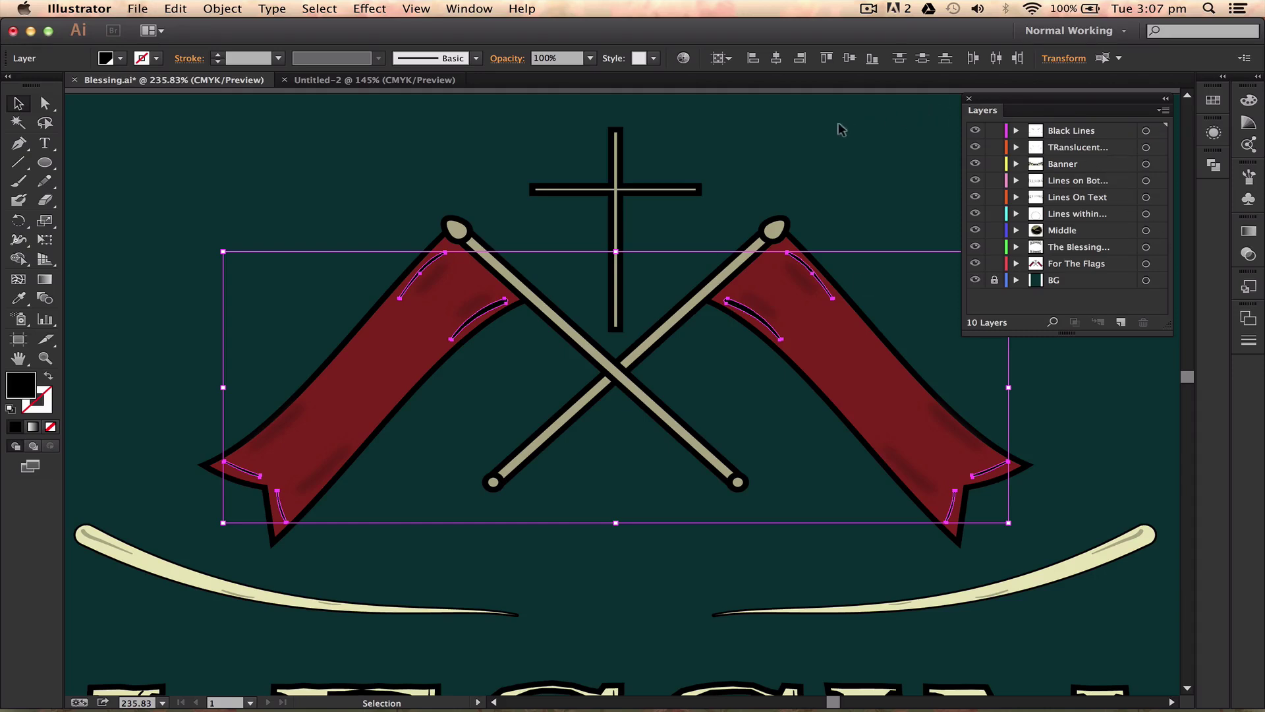
pyautogui.click(860, 260)
pyautogui.click(812, 272)
pyautogui.click(832, 260)
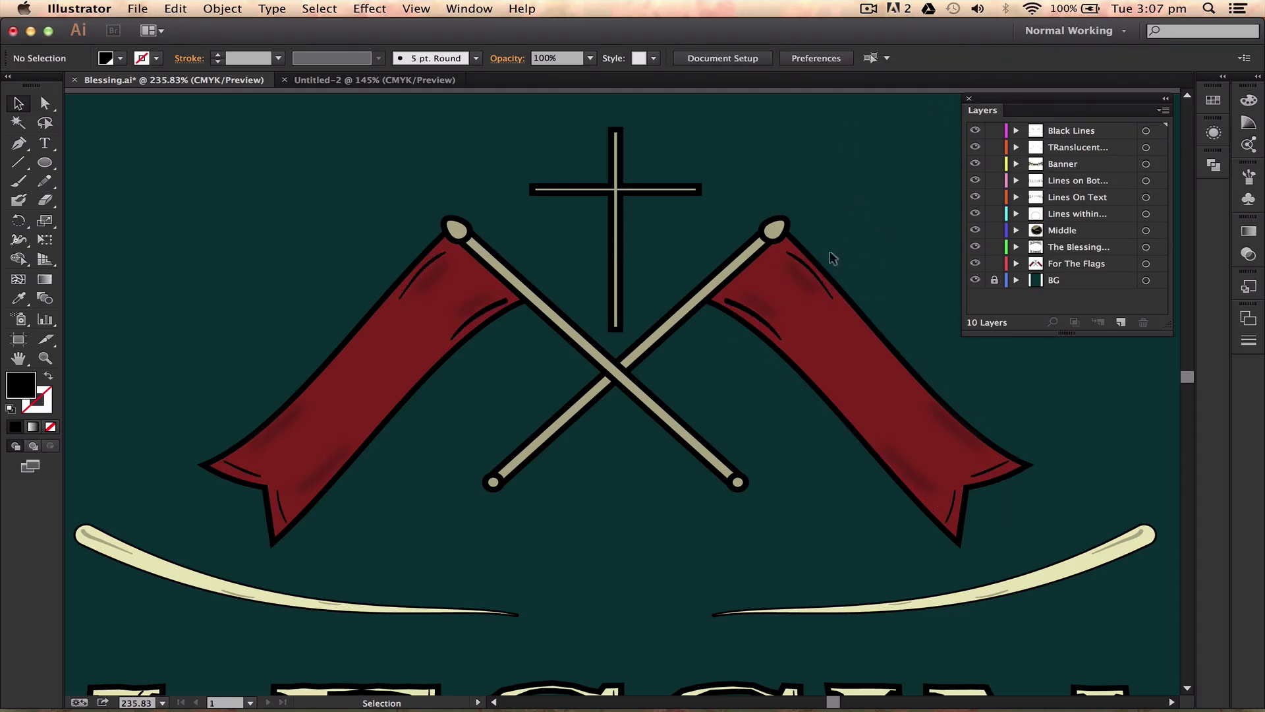
pyautogui.click(730, 306)
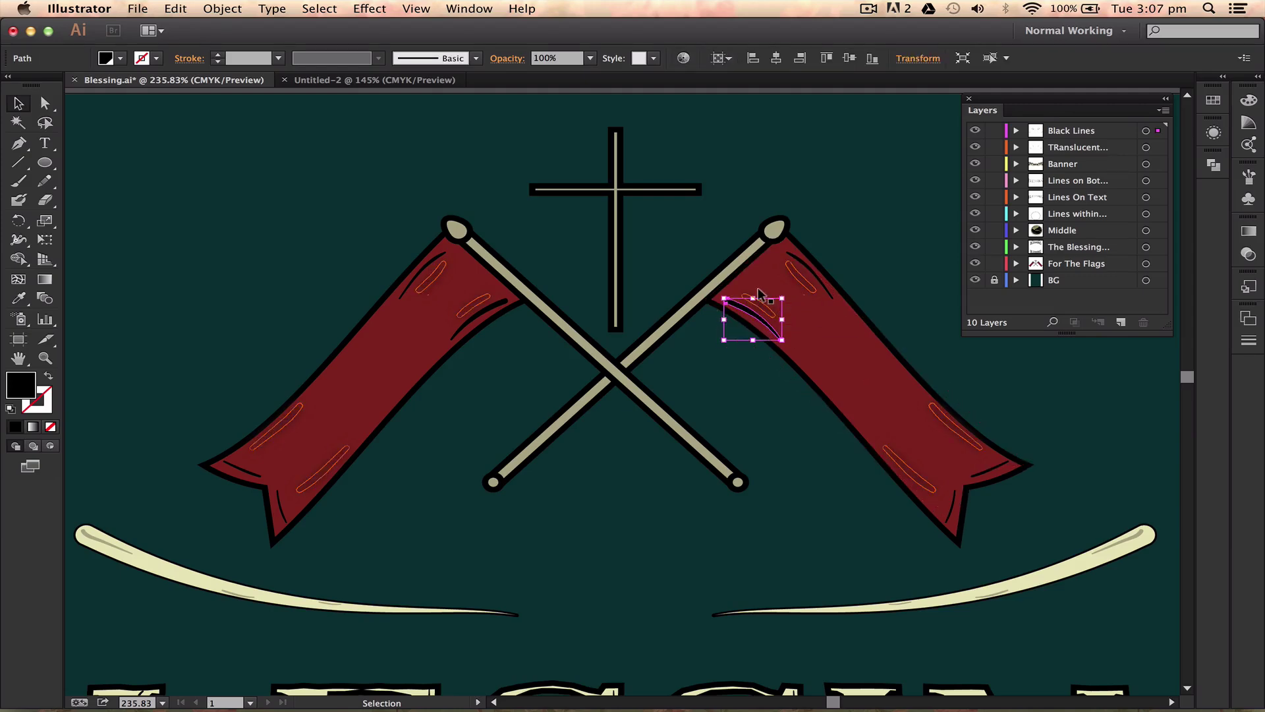
pyautogui.click(881, 194)
pyautogui.click(799, 308)
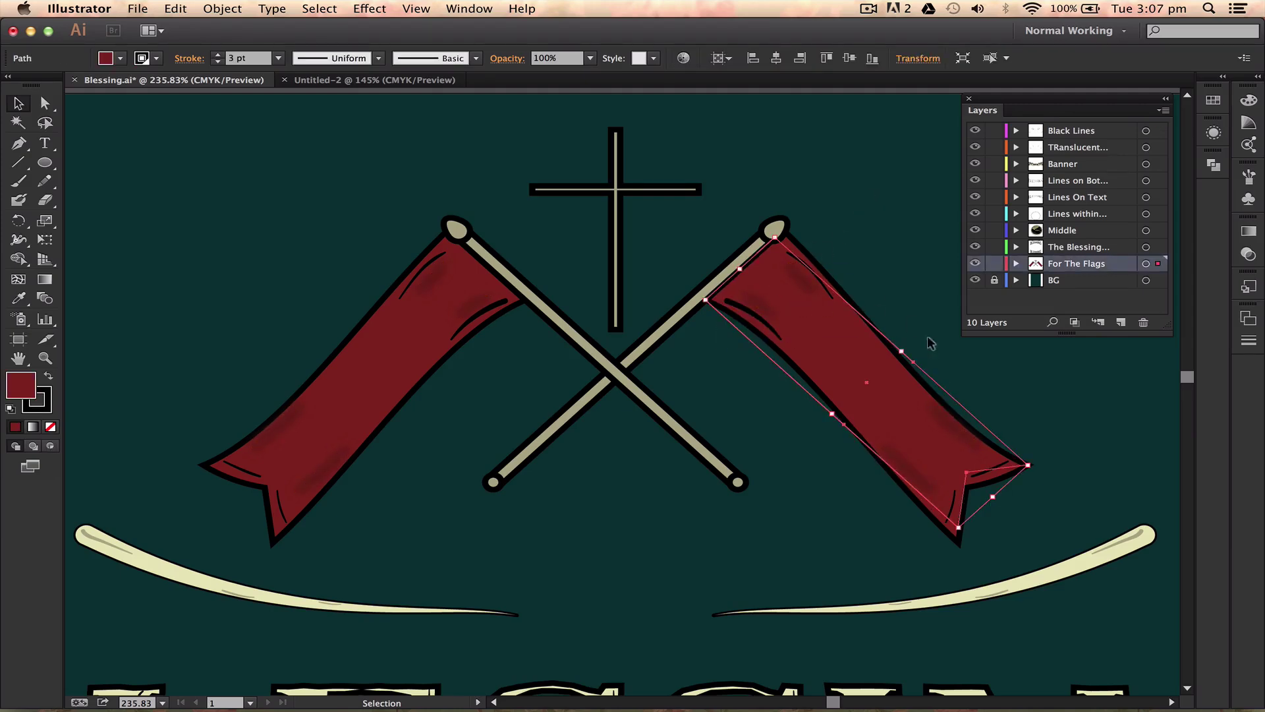
pyautogui.click(889, 226)
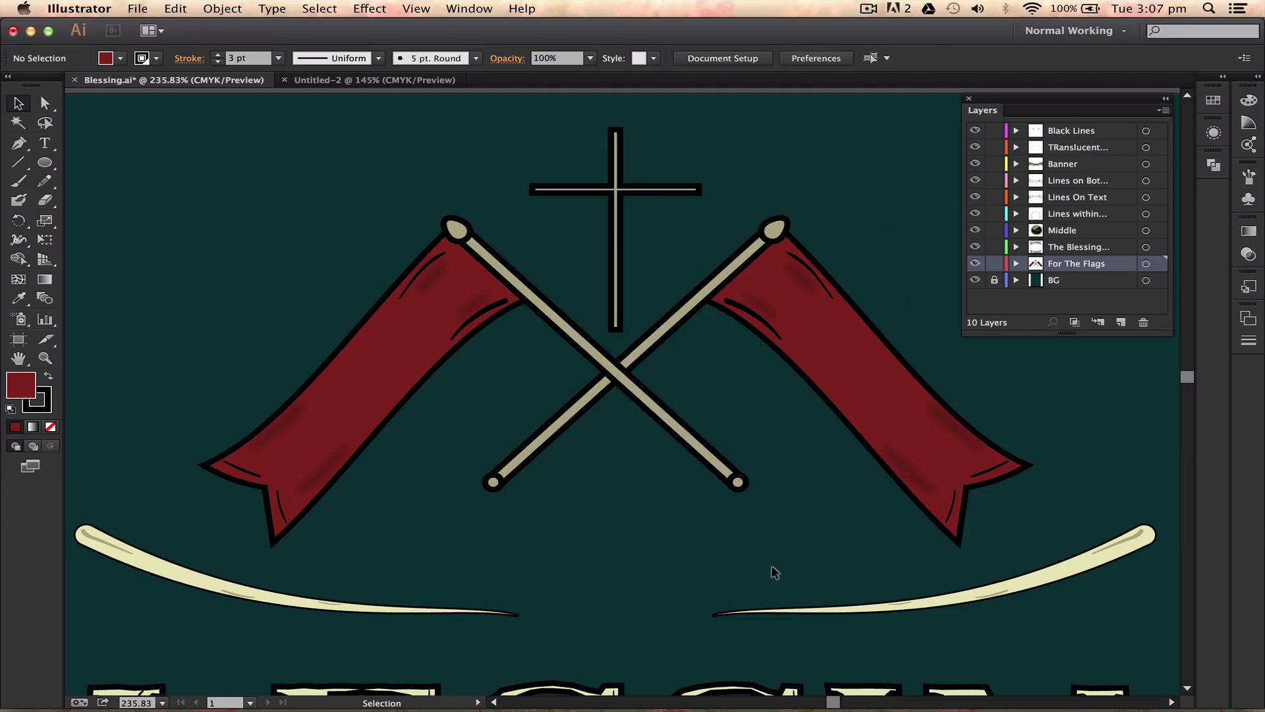
# Compare the right cream swash with its inner line, then select all Black Lines artwork via its target.
pyautogui.click(818, 609)
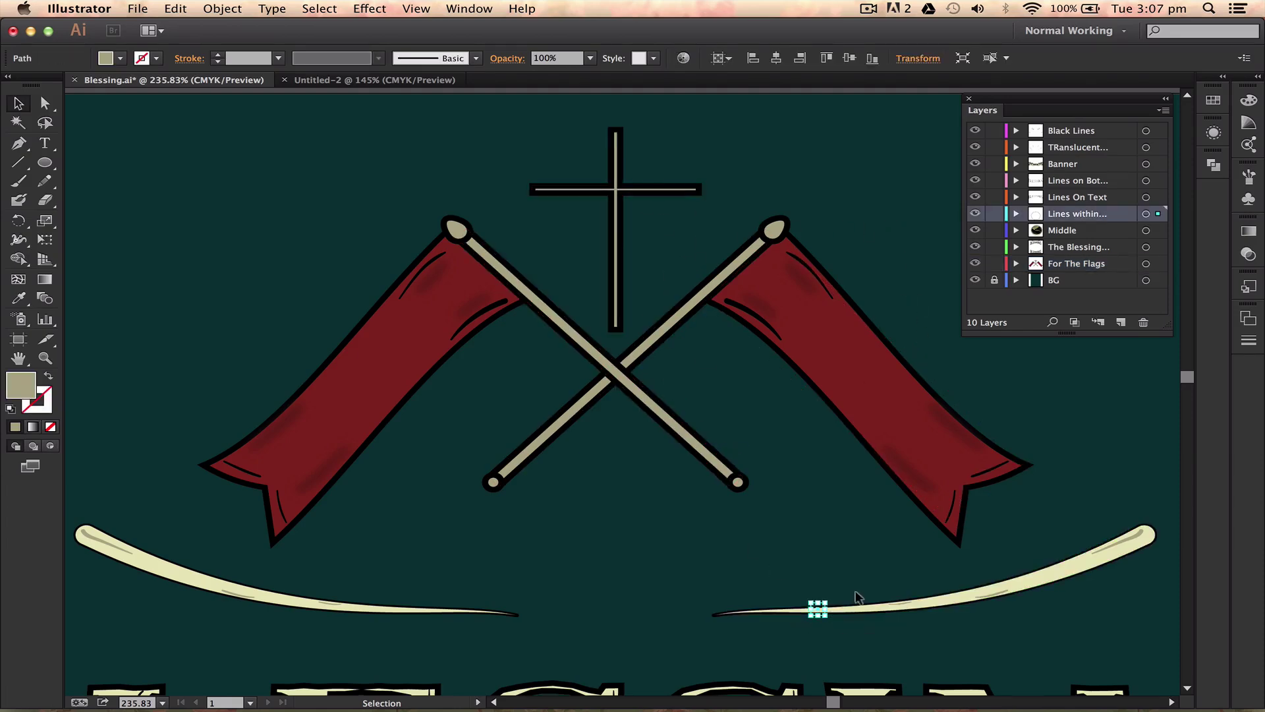
pyautogui.click(817, 608)
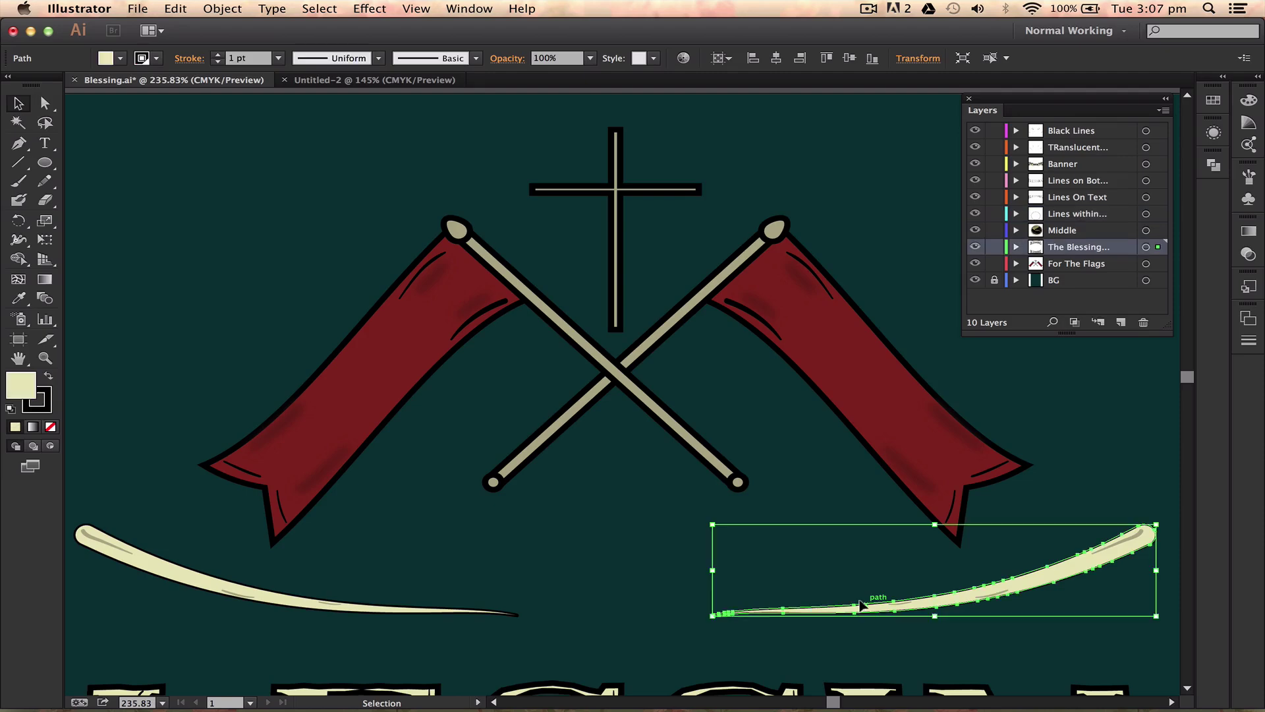
pyautogui.click(1125, 449)
pyautogui.click(1105, 542)
pyautogui.click(1079, 565)
pyautogui.click(1016, 436)
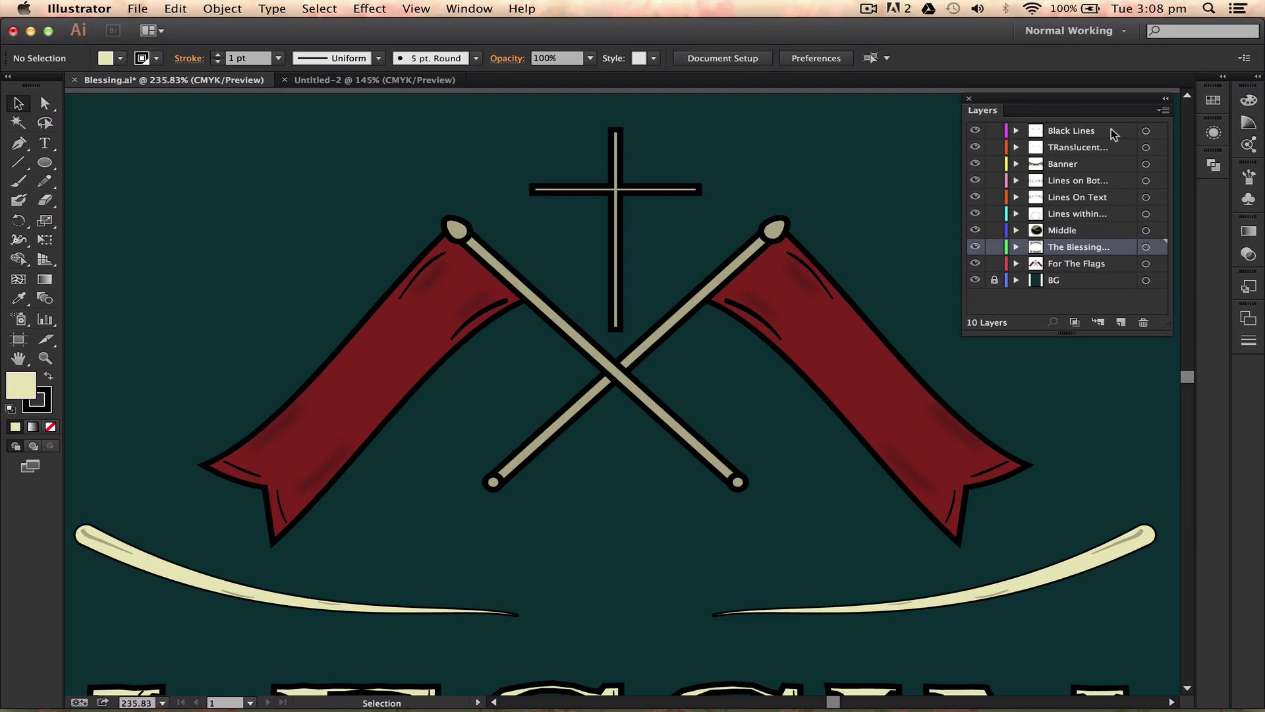
pyautogui.click(1069, 132)
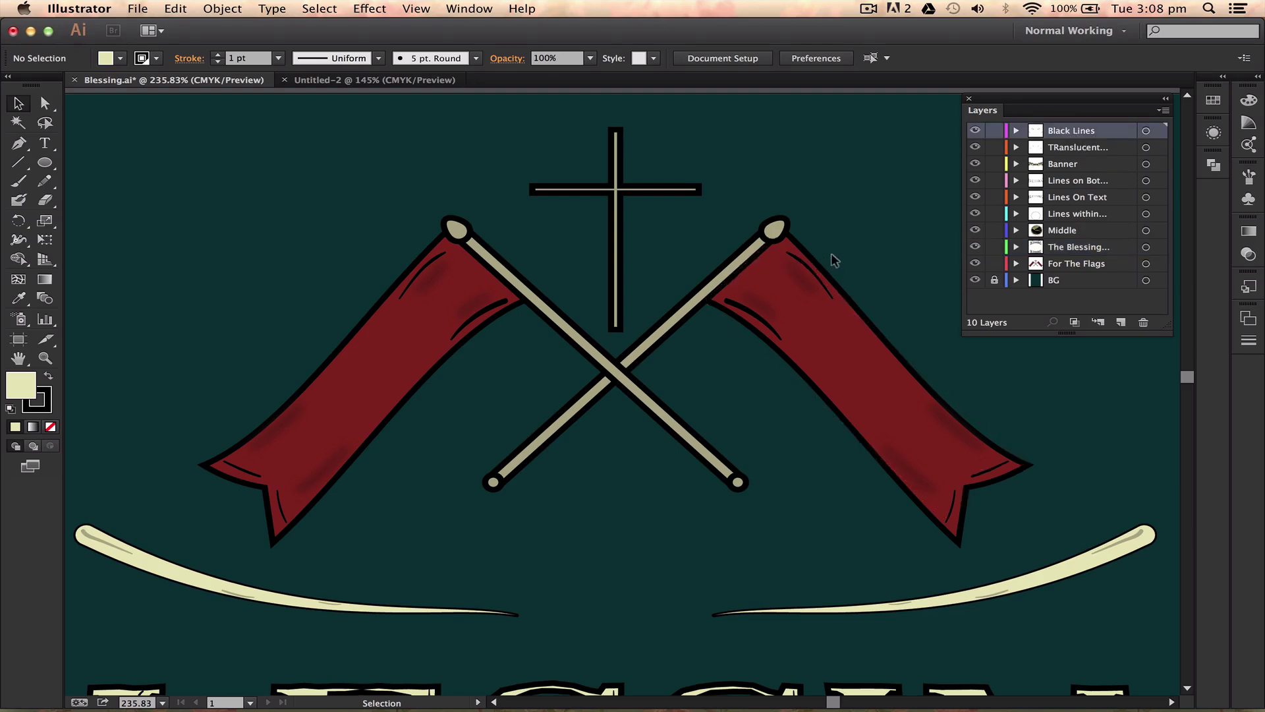
pyautogui.click(1146, 130)
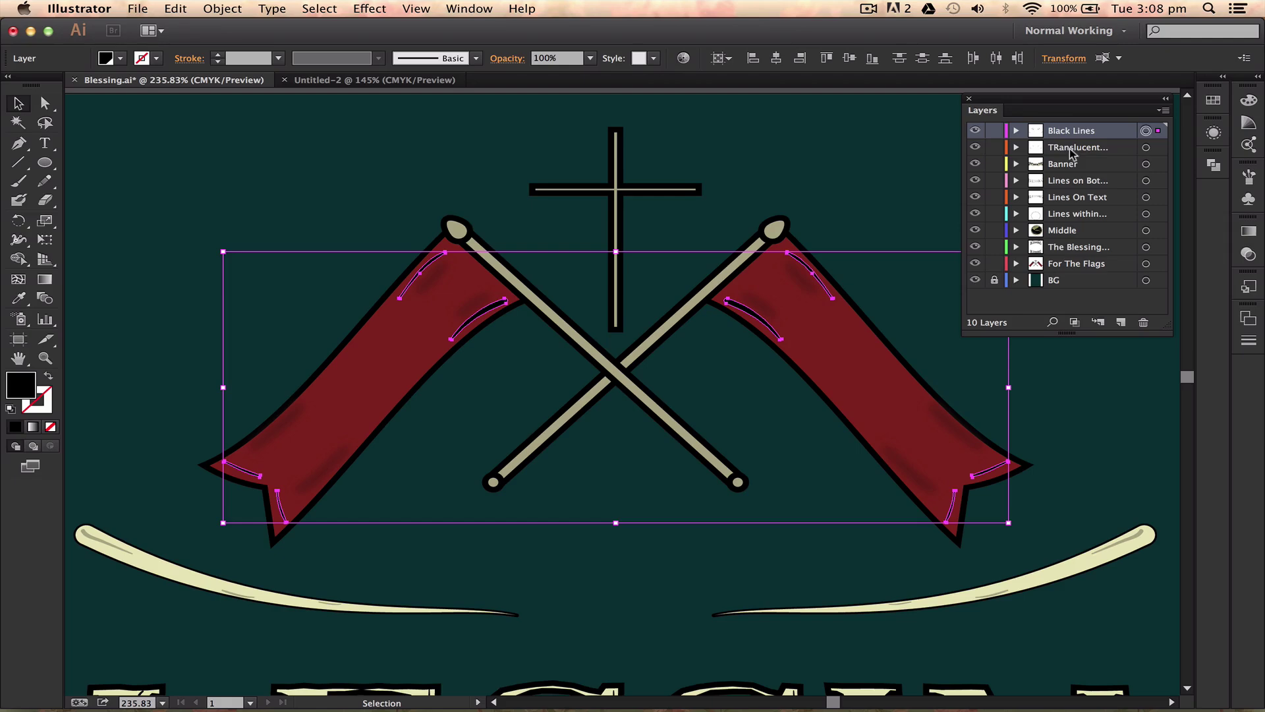
pyautogui.doubleClick(1124, 136)
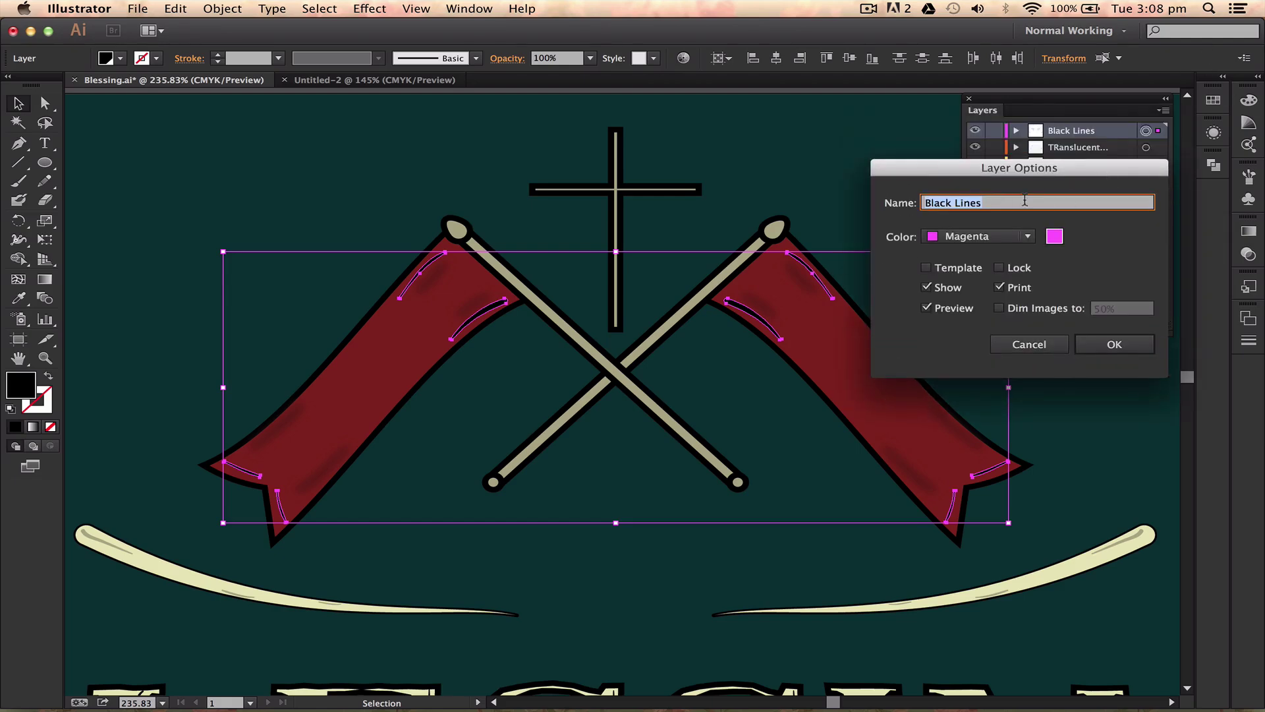
pyautogui.click(1006, 238)
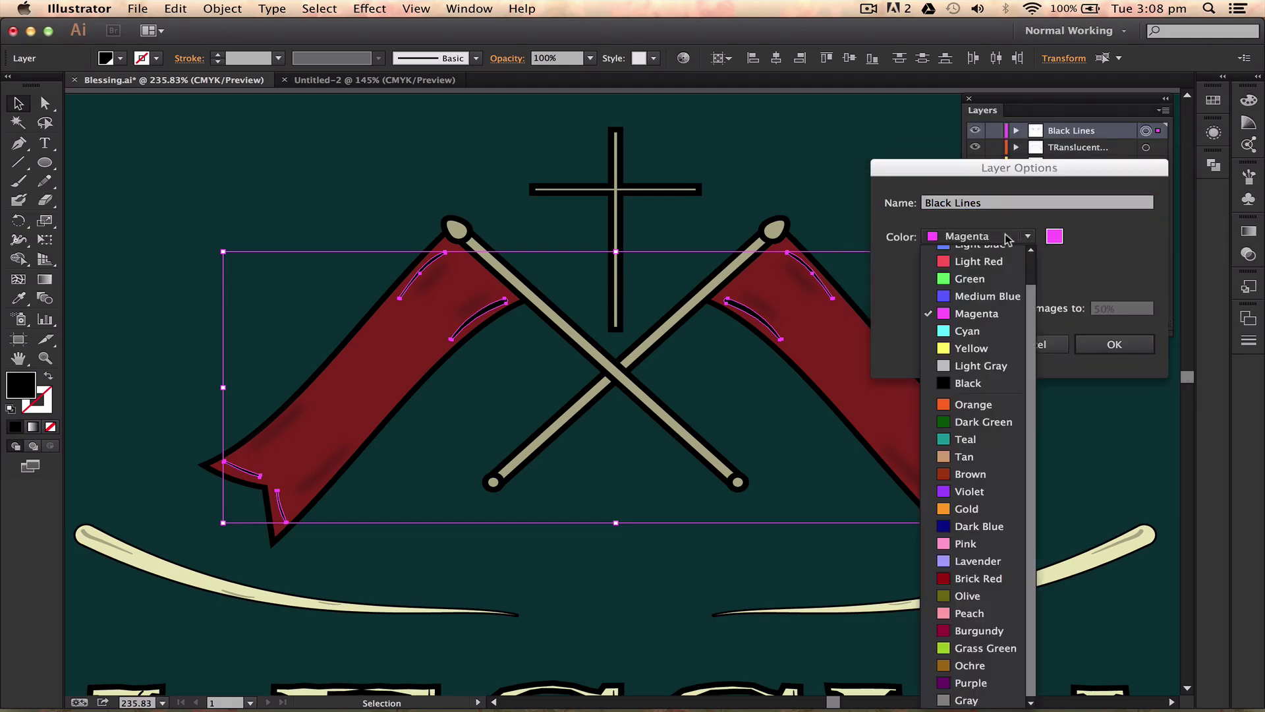
pyautogui.click(1055, 236)
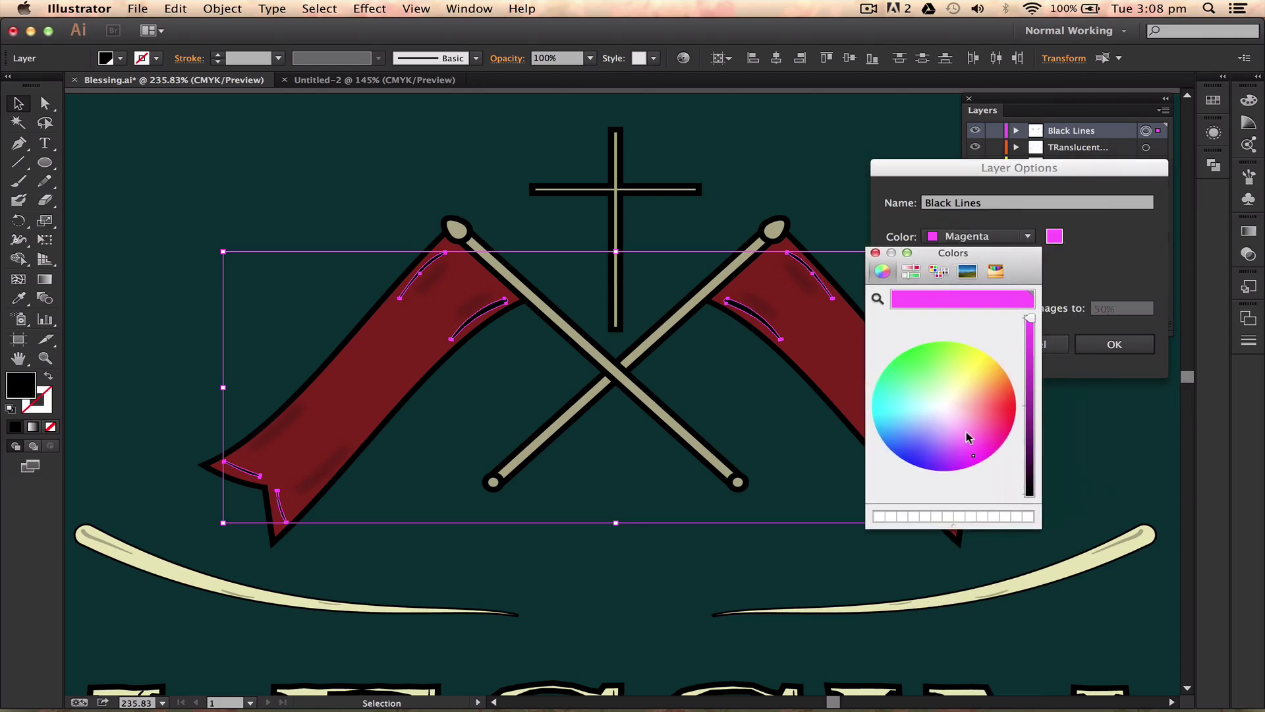
pyautogui.moveTo(978, 422)
pyautogui.mouseDown()
pyautogui.moveTo(974, 358)
pyautogui.moveTo(952, 396)
pyautogui.moveTo(918, 373)
pyautogui.moveTo(961, 436)
pyautogui.moveTo(985, 388)
pyautogui.moveTo(990, 407)
pyautogui.mouseUp()
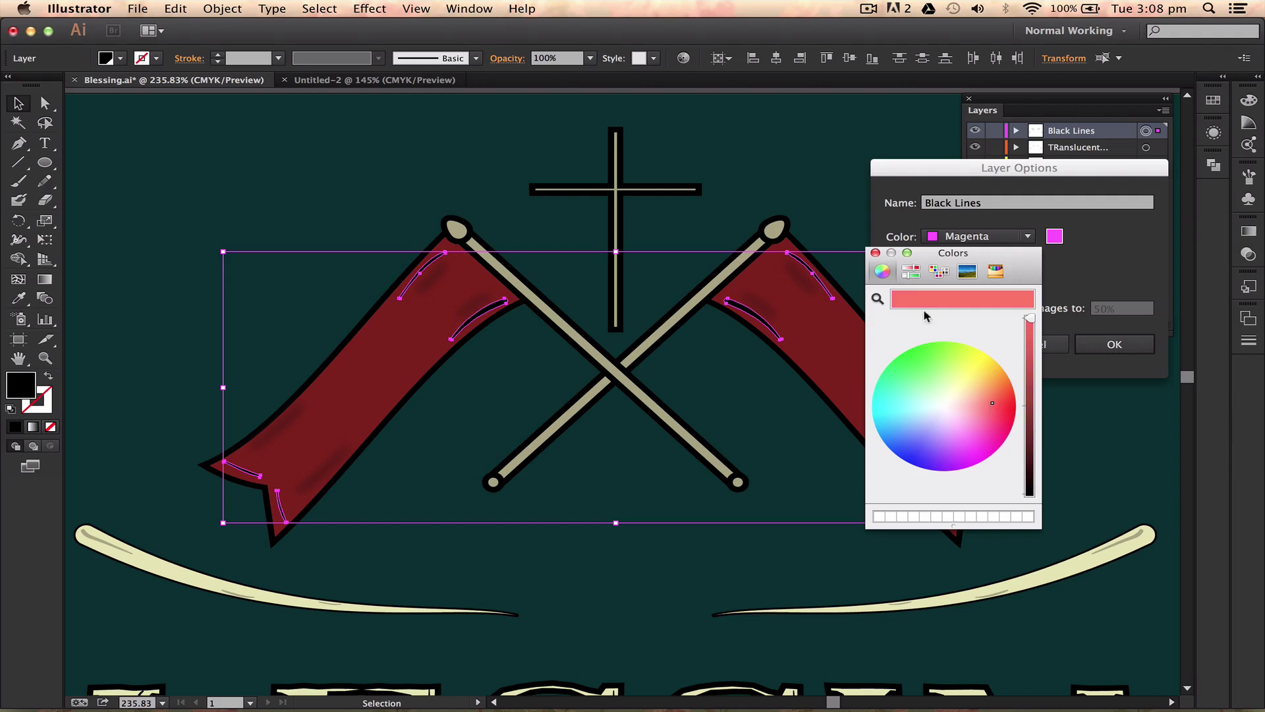
pyautogui.click(876, 253)
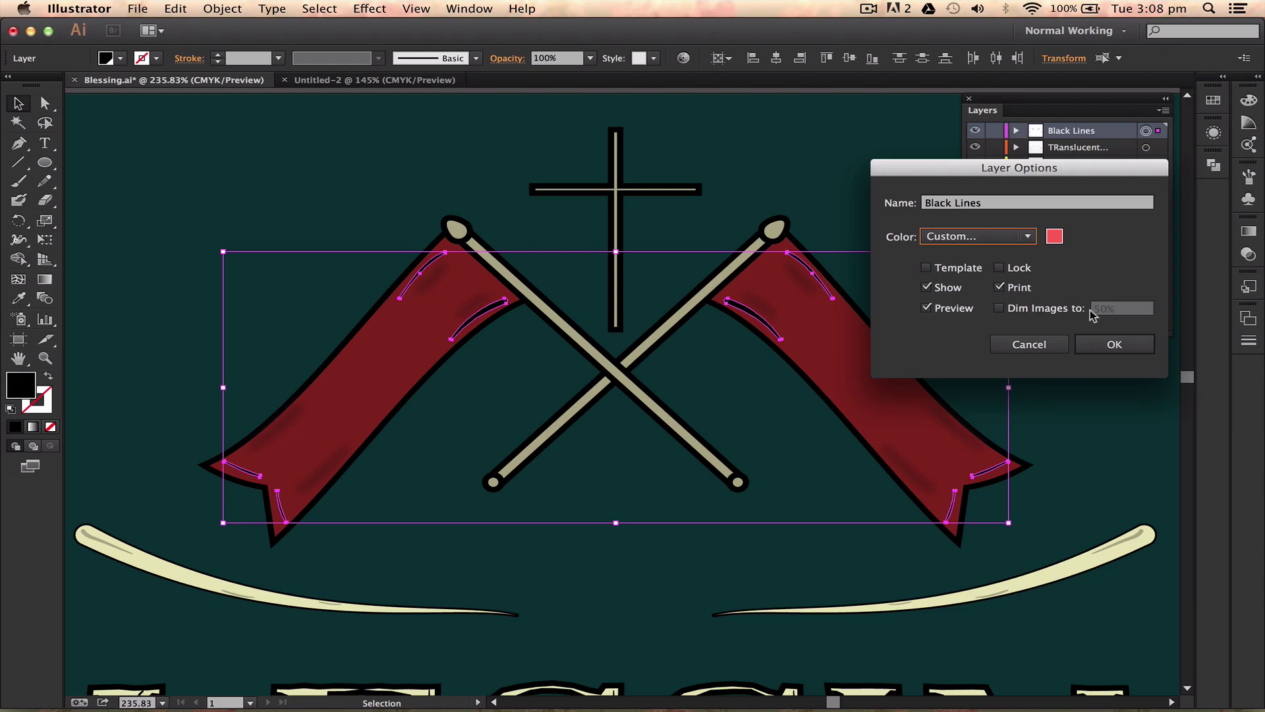
pyautogui.click(1041, 343)
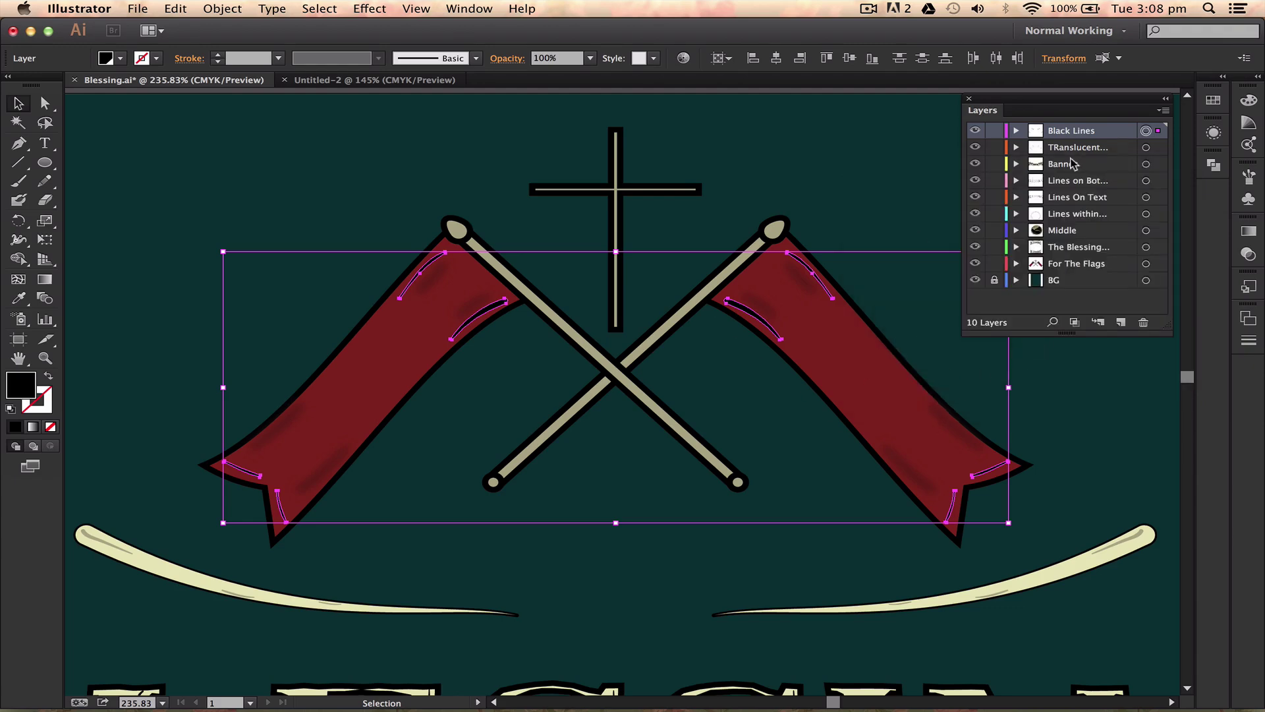
pyautogui.doubleClick(1055, 130)
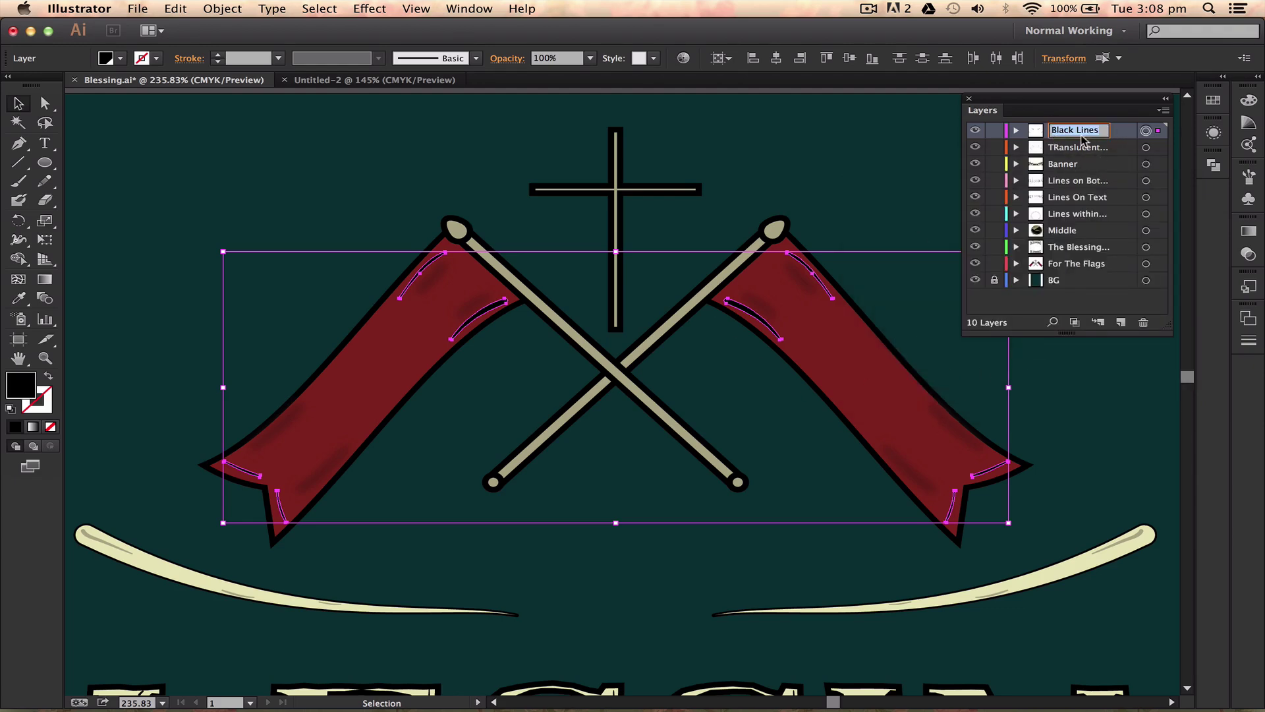
pyautogui.click(1107, 148)
pyautogui.doubleClick(1122, 133)
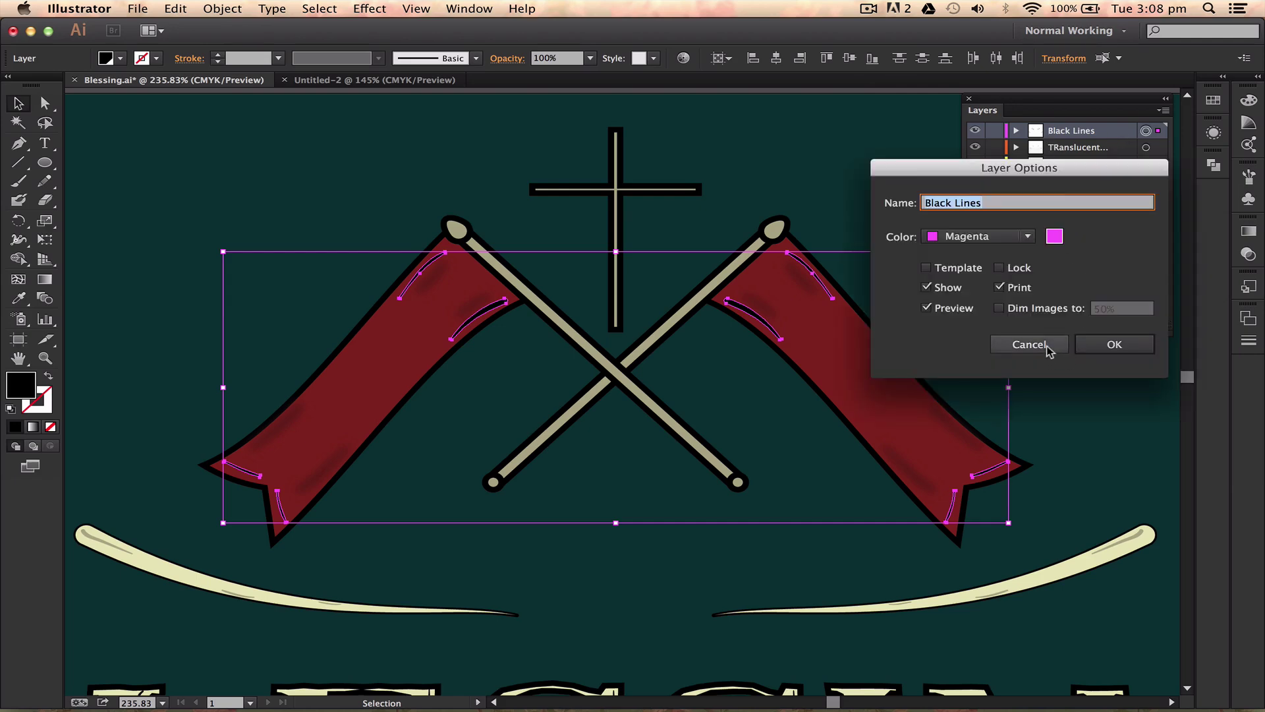
pyautogui.click(1048, 344)
pyautogui.doubleClick(1057, 132)
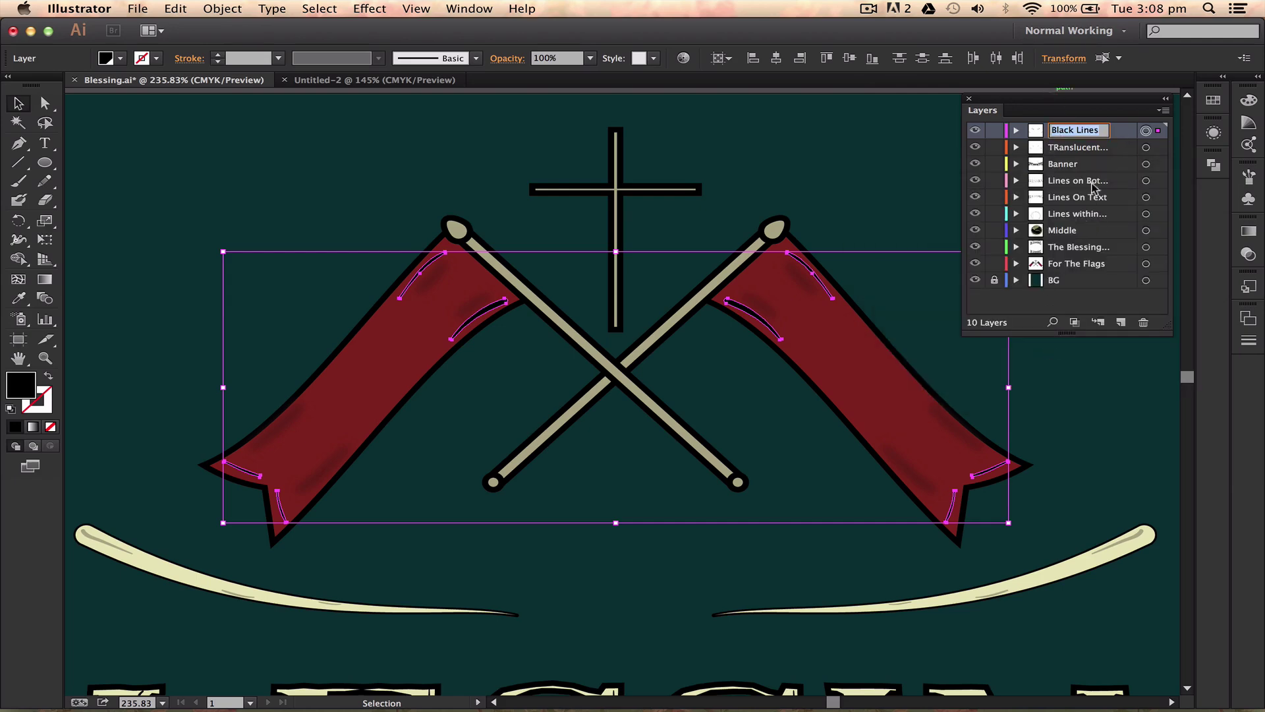
pyautogui.click(1085, 168)
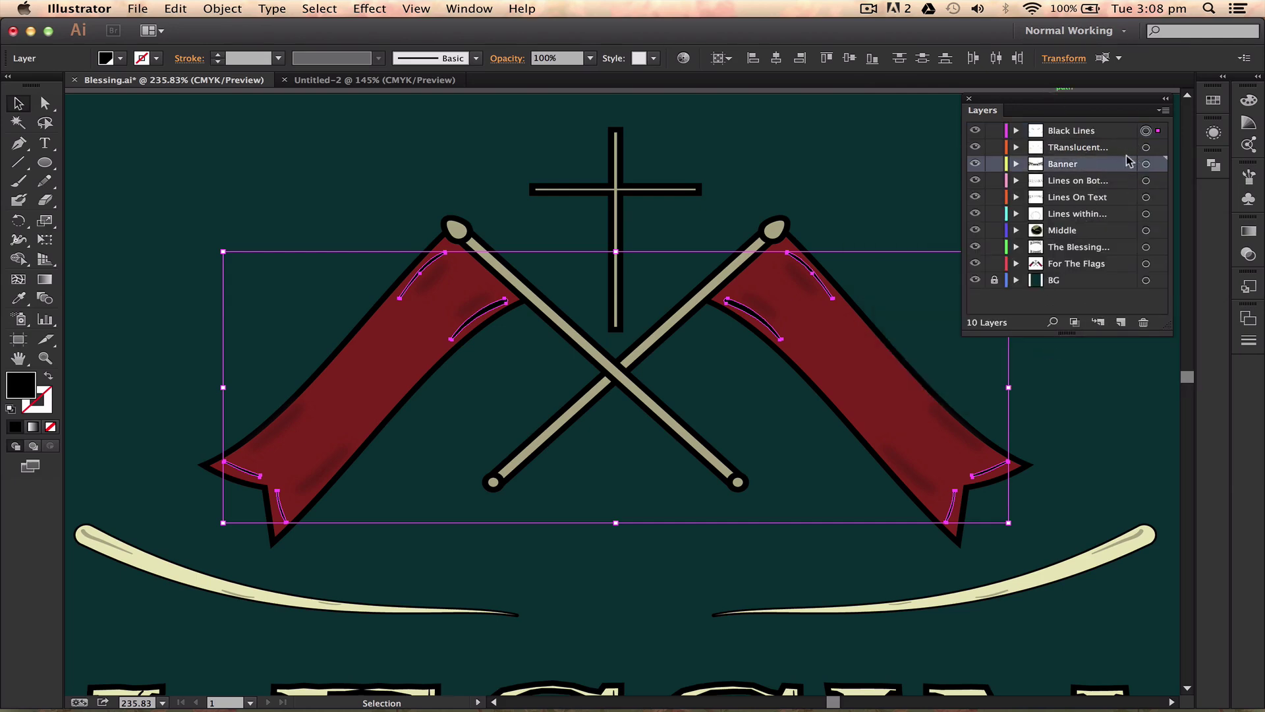
pyautogui.click(1104, 149)
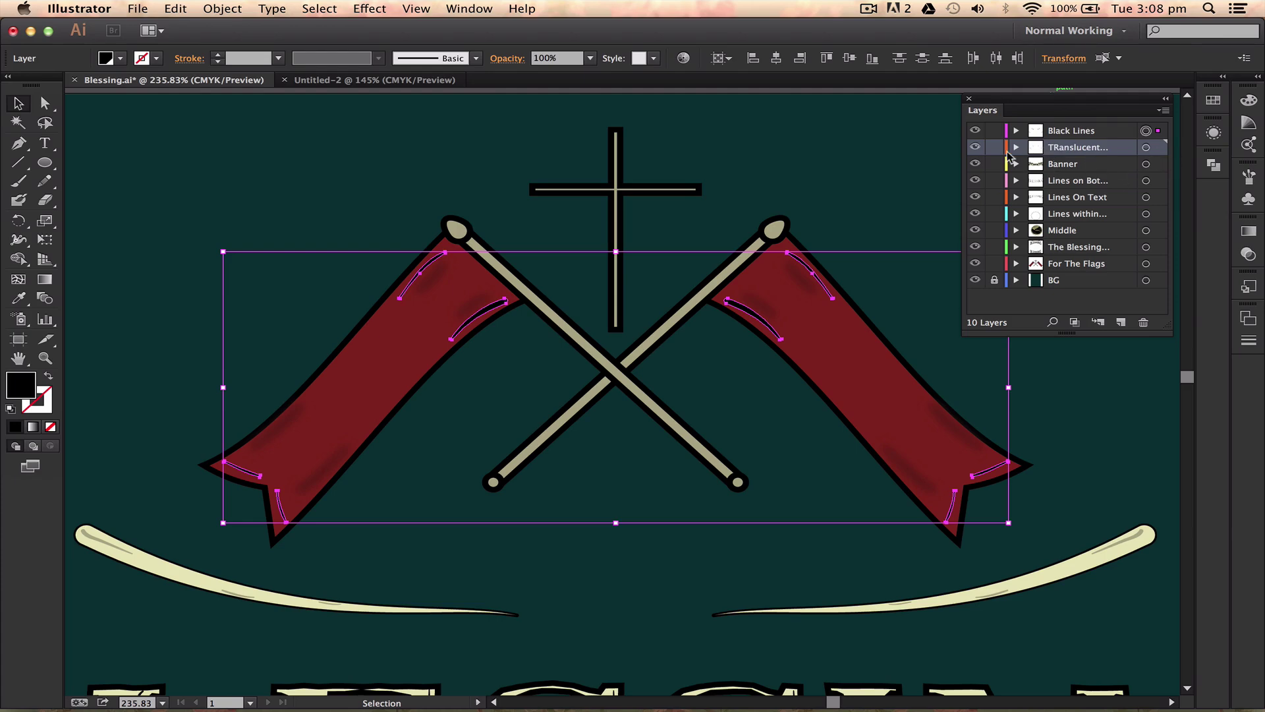
pyautogui.click(1016, 147)
pyautogui.click(1015, 148)
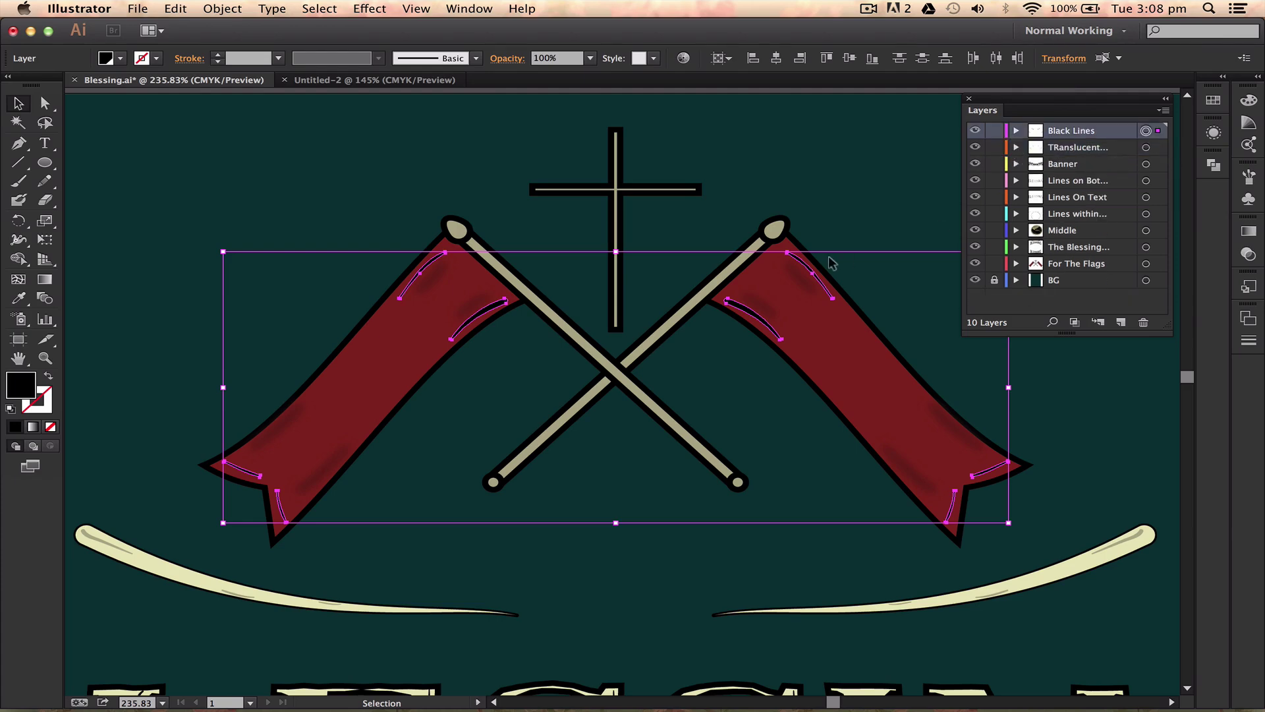
# Clear the selection and expand the Black Lines layer, scrolling and enlarging the panel to see its contents.
pyautogui.click(852, 225)
pyautogui.click(1017, 131)
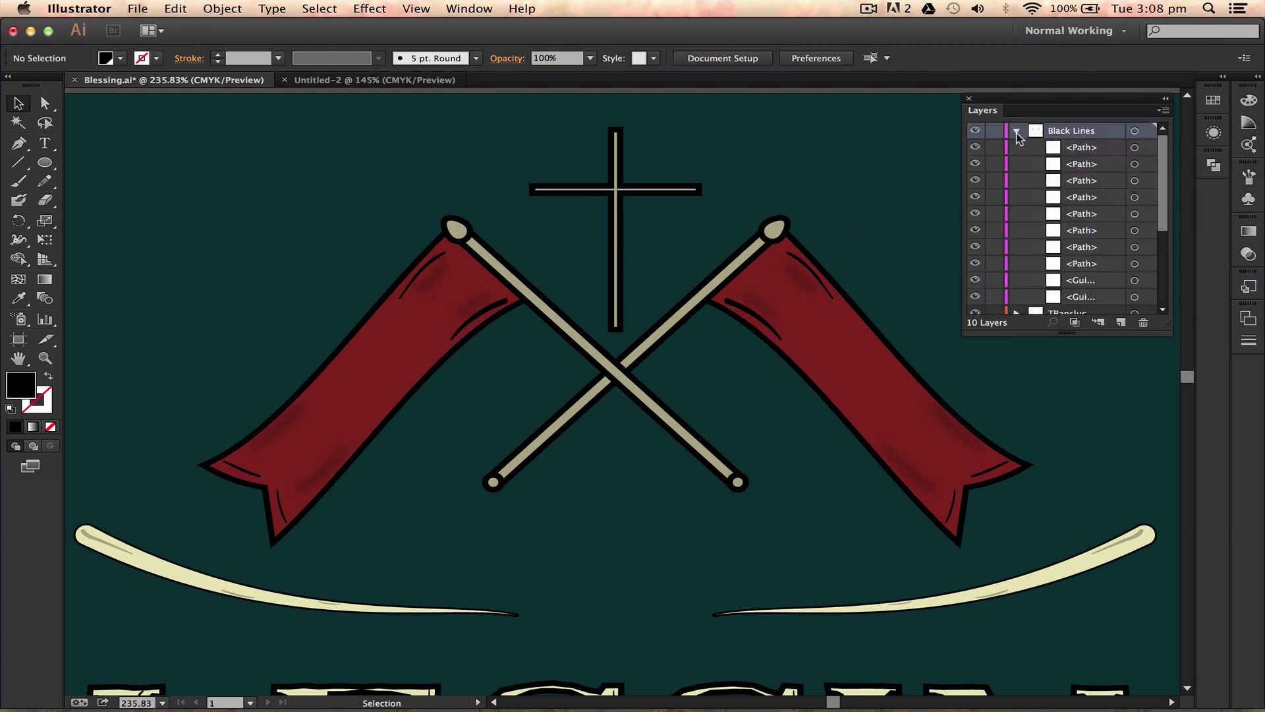
pyautogui.click(1018, 131)
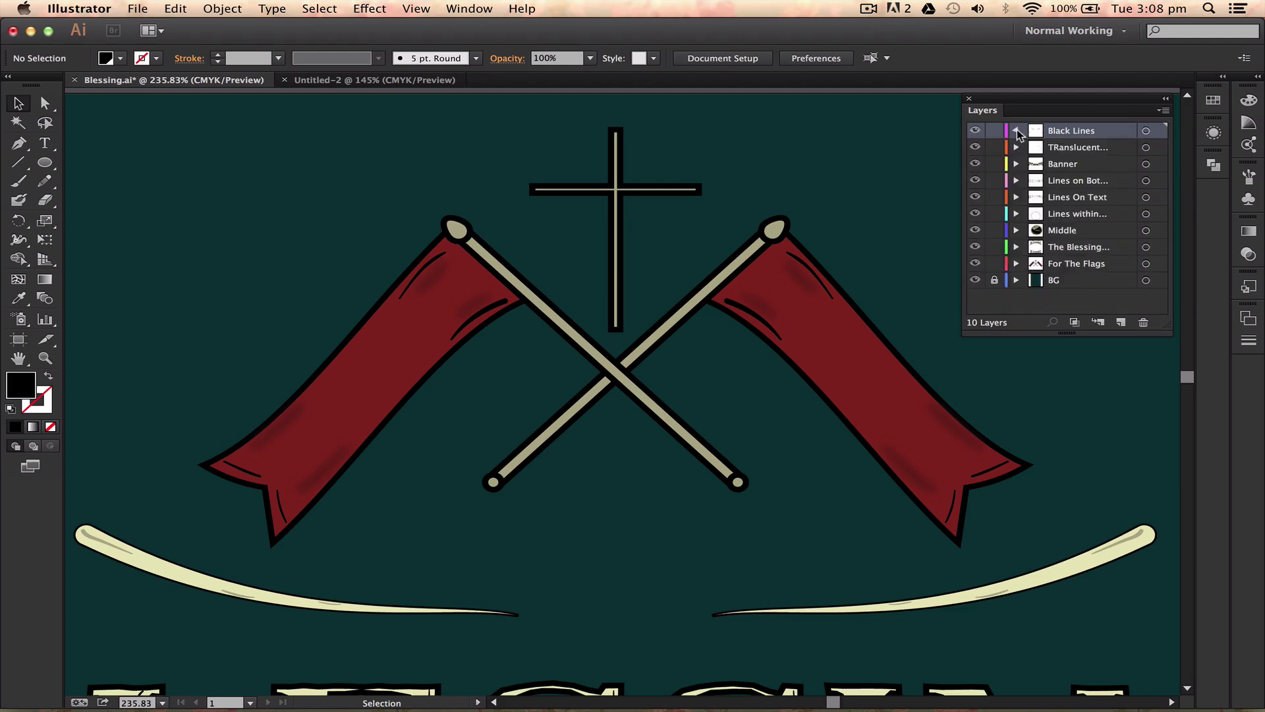
pyautogui.click(1018, 131)
pyautogui.scroll(-4, 1089, 258)
pyautogui.scroll(5, 1089, 258)
pyautogui.scroll(-5, 1089, 258)
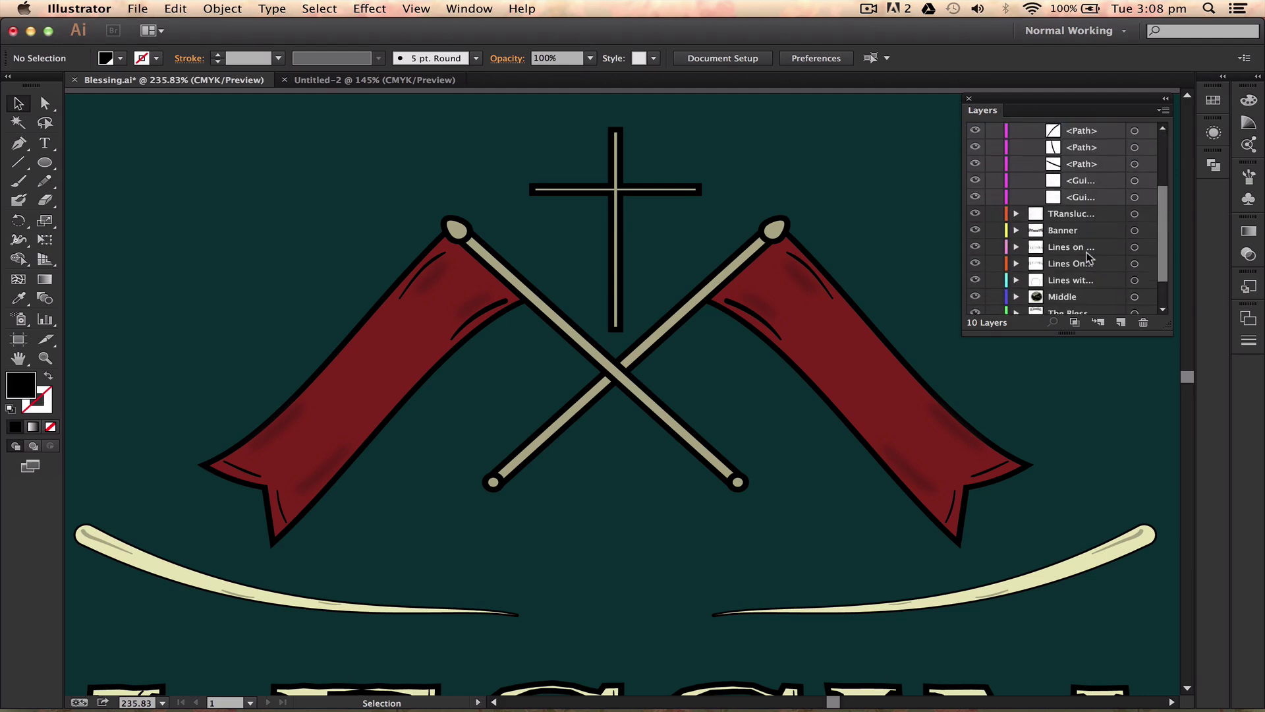
pyautogui.moveTo(1066, 333); pyautogui.dragTo(1069, 534)
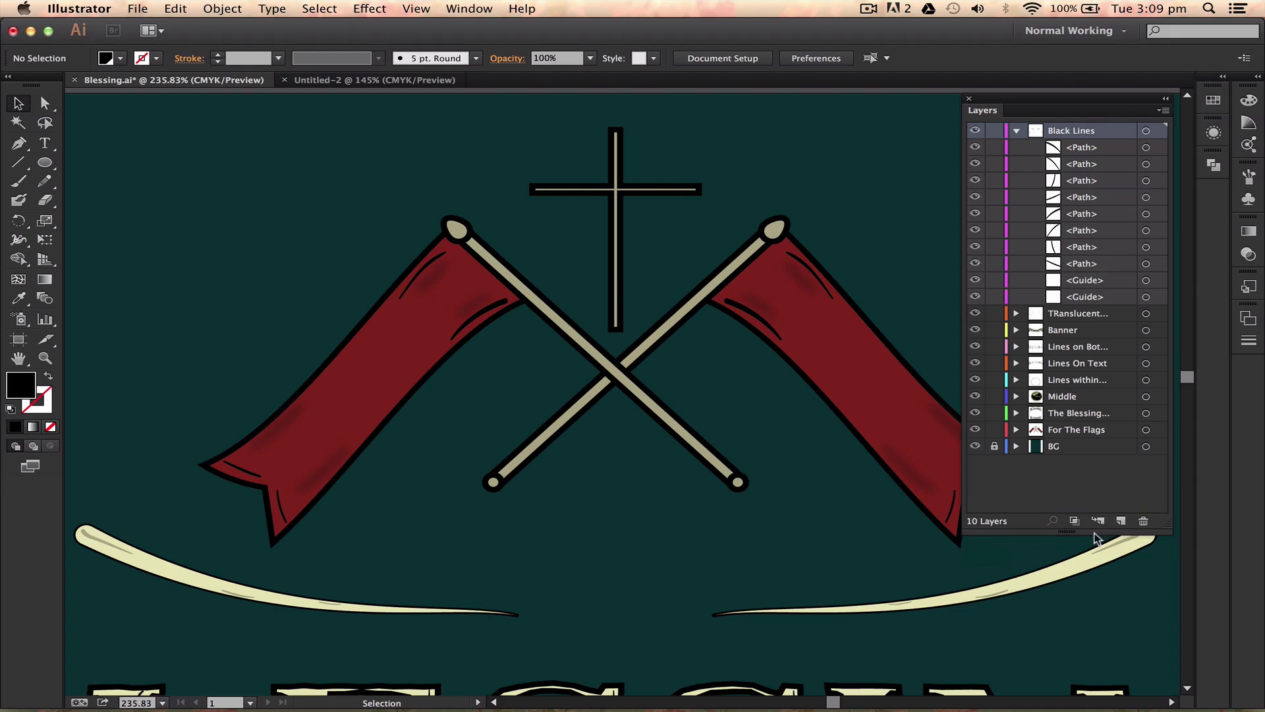
# Select individual Black Lines paths, including the curves at the left flag's tail and top.
pyautogui.click(1018, 131)
pyautogui.click(1018, 131)
pyautogui.click(1072, 231)
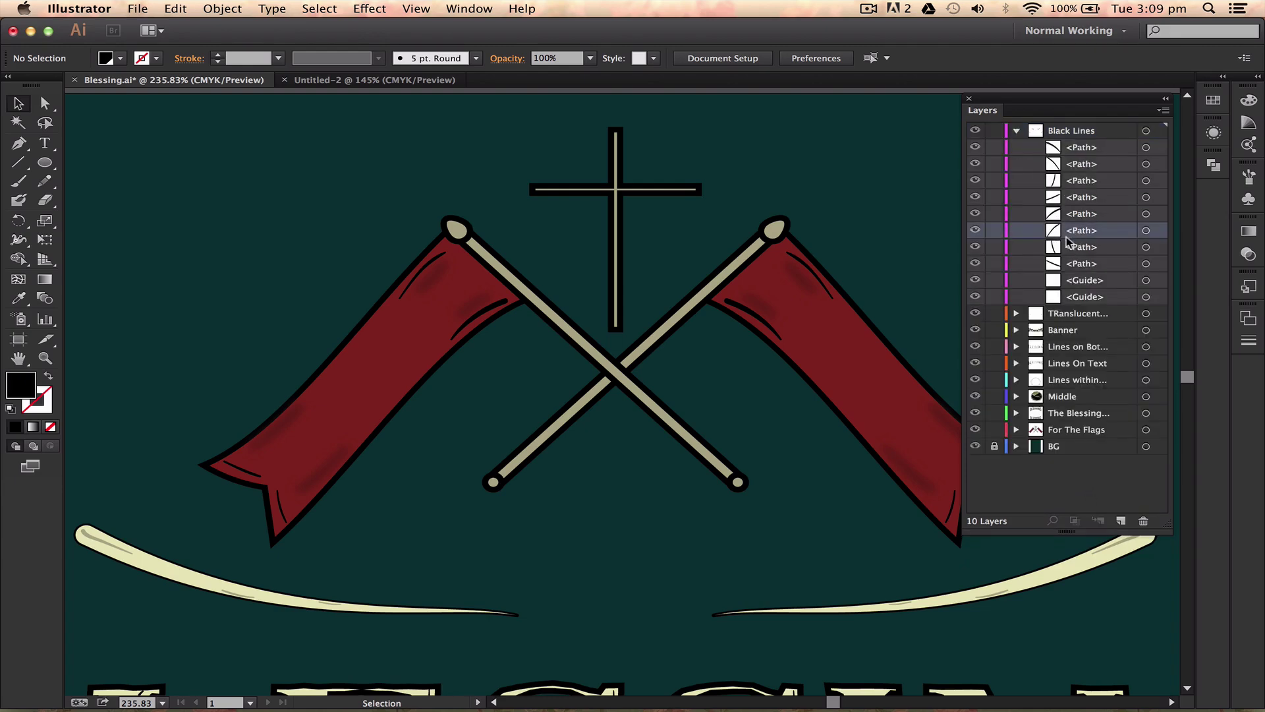
pyautogui.click(1094, 211)
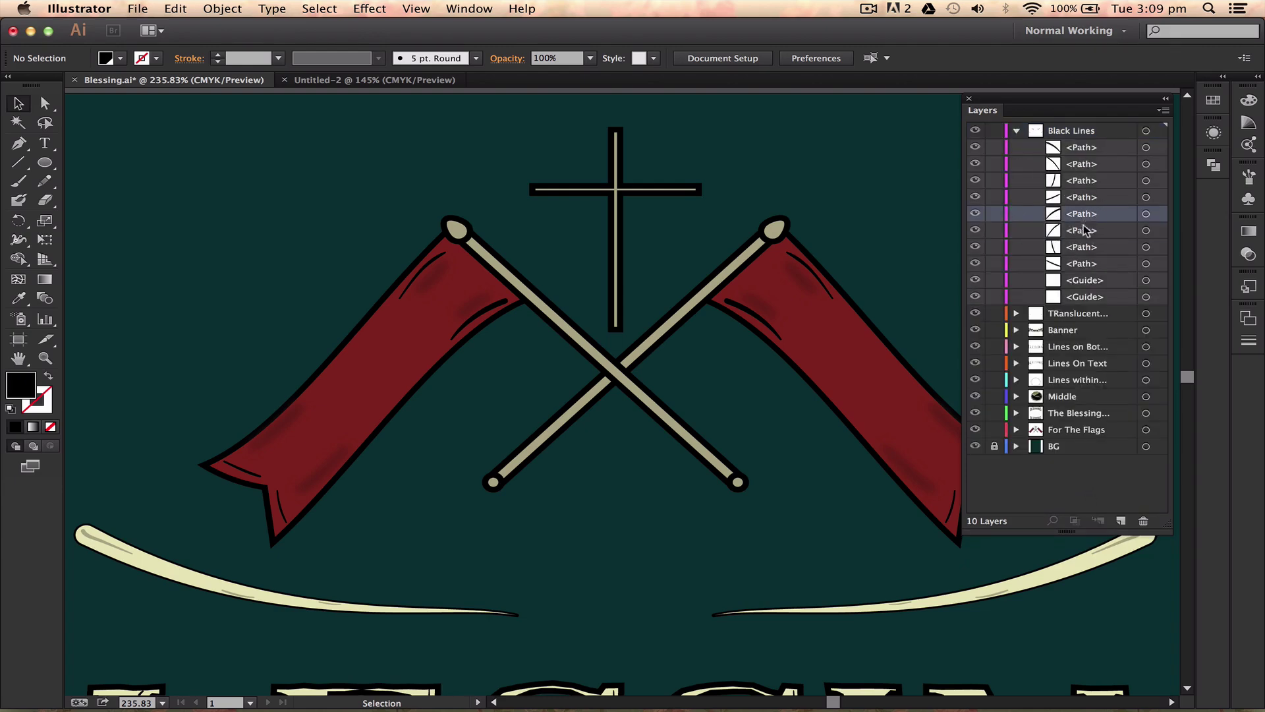
pyautogui.click(1086, 245)
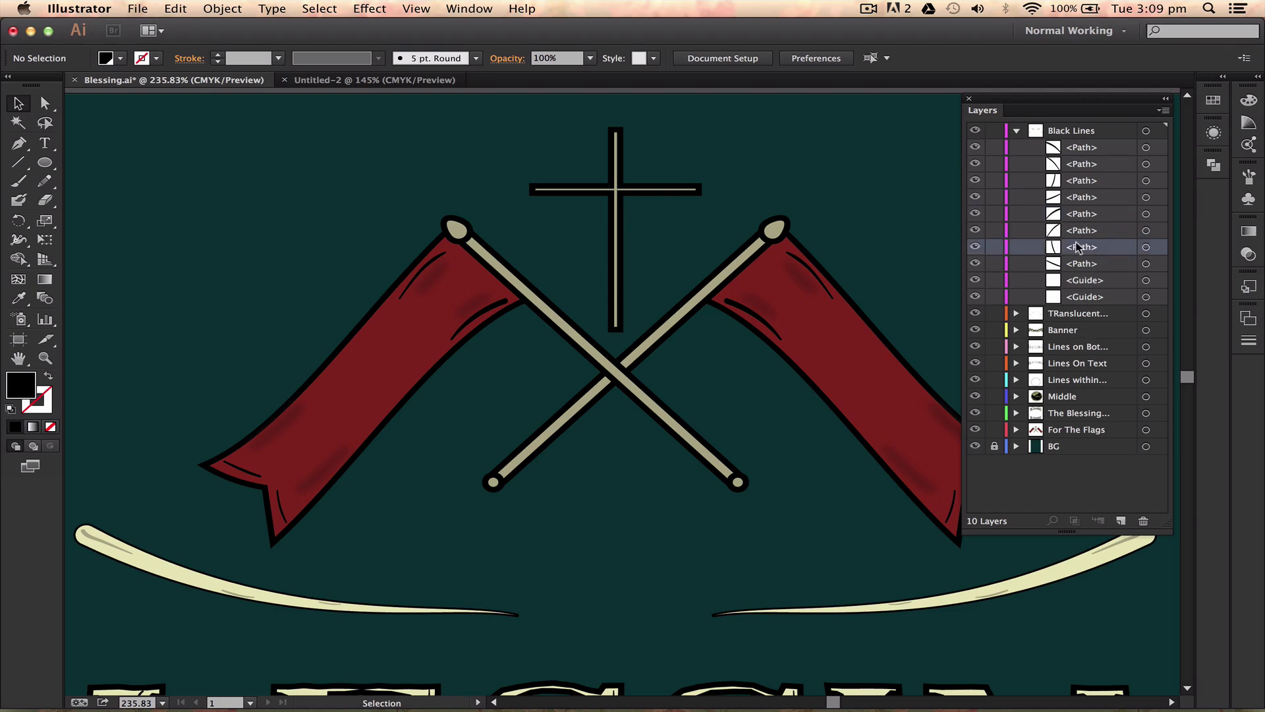
pyautogui.click(1146, 246)
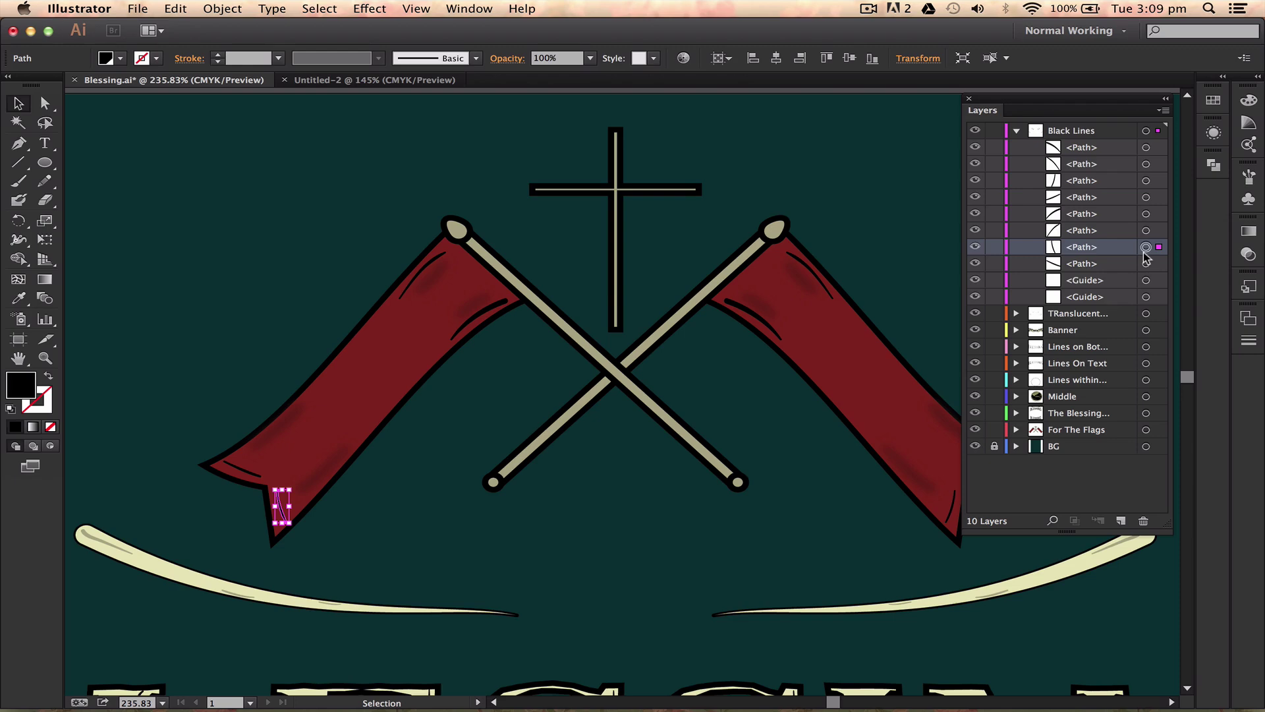
pyautogui.click(1146, 230)
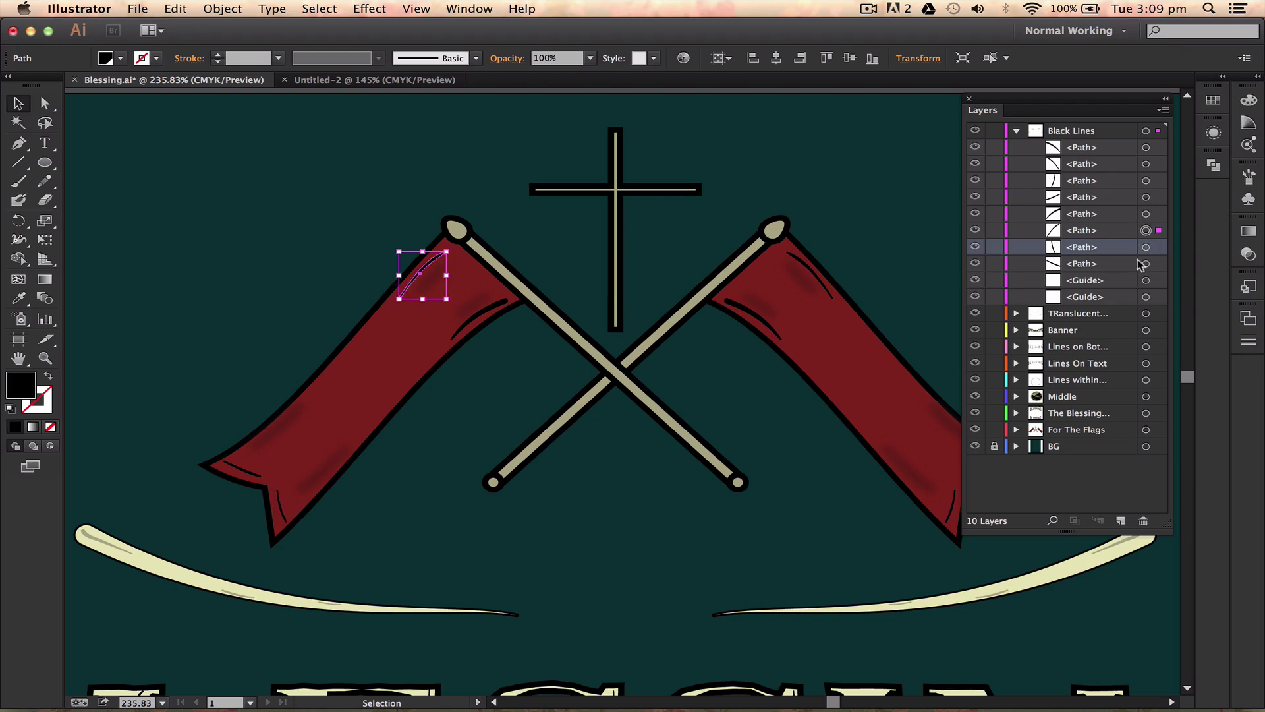
# Select all eight Black Lines paths via the layer's target circle and list them beneath it.
pyautogui.click(1017, 130)
pyautogui.click(1145, 131)
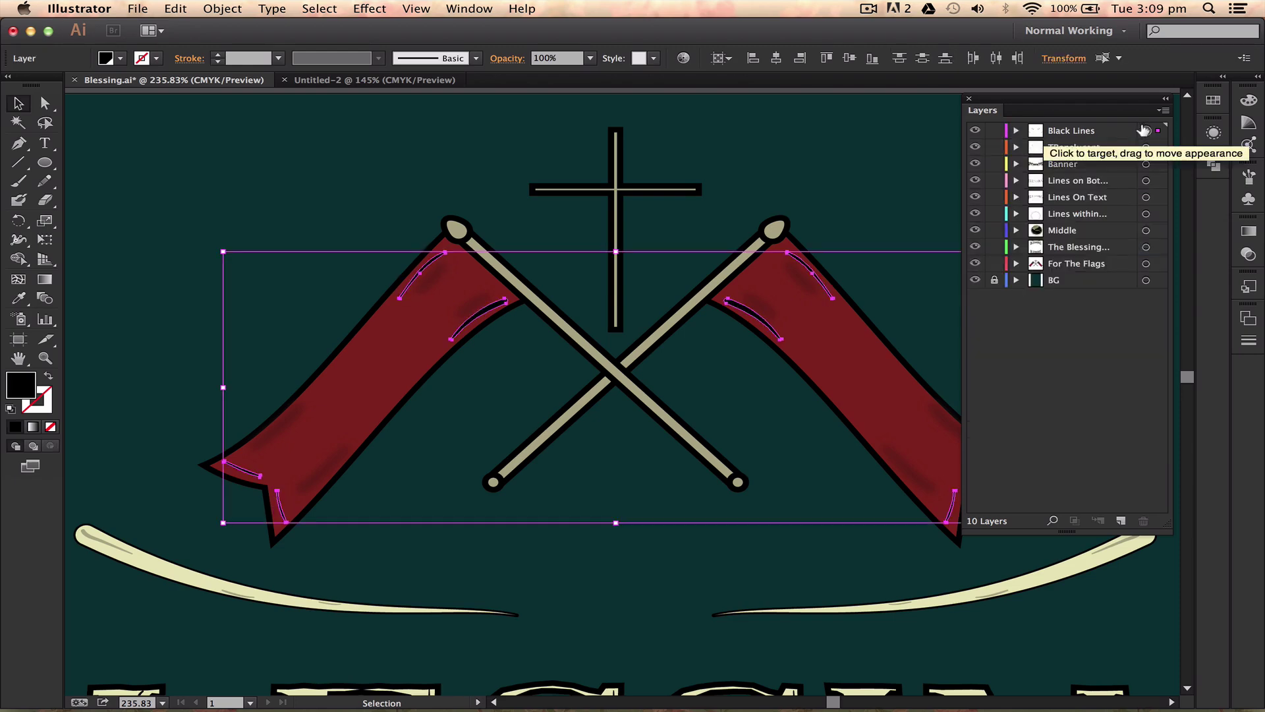
pyautogui.click(812, 165)
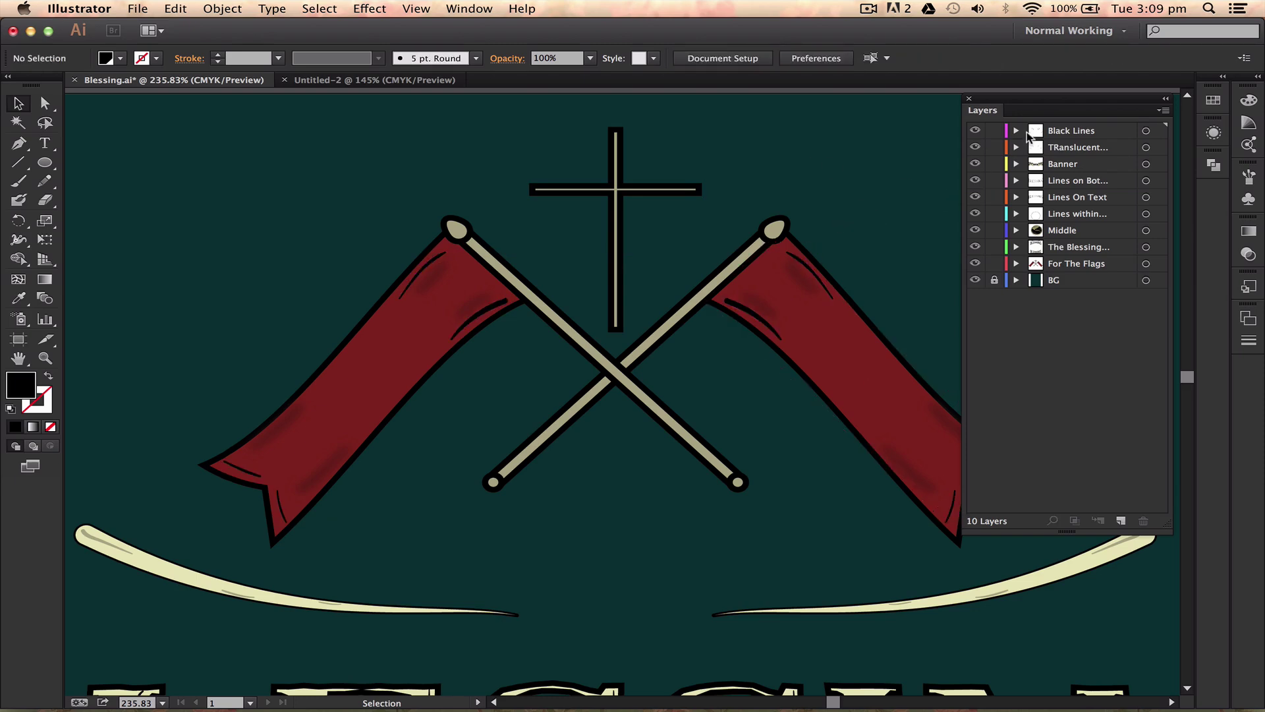
pyautogui.click(1017, 130)
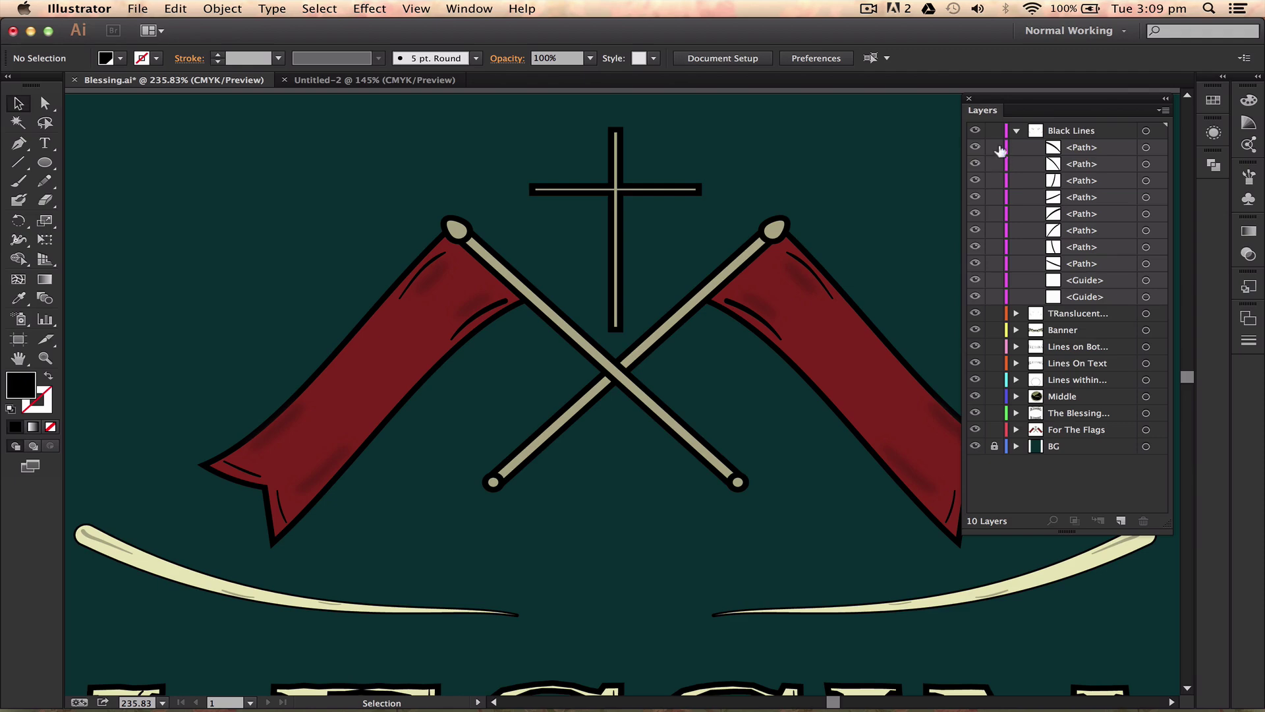
pyautogui.click(1017, 129)
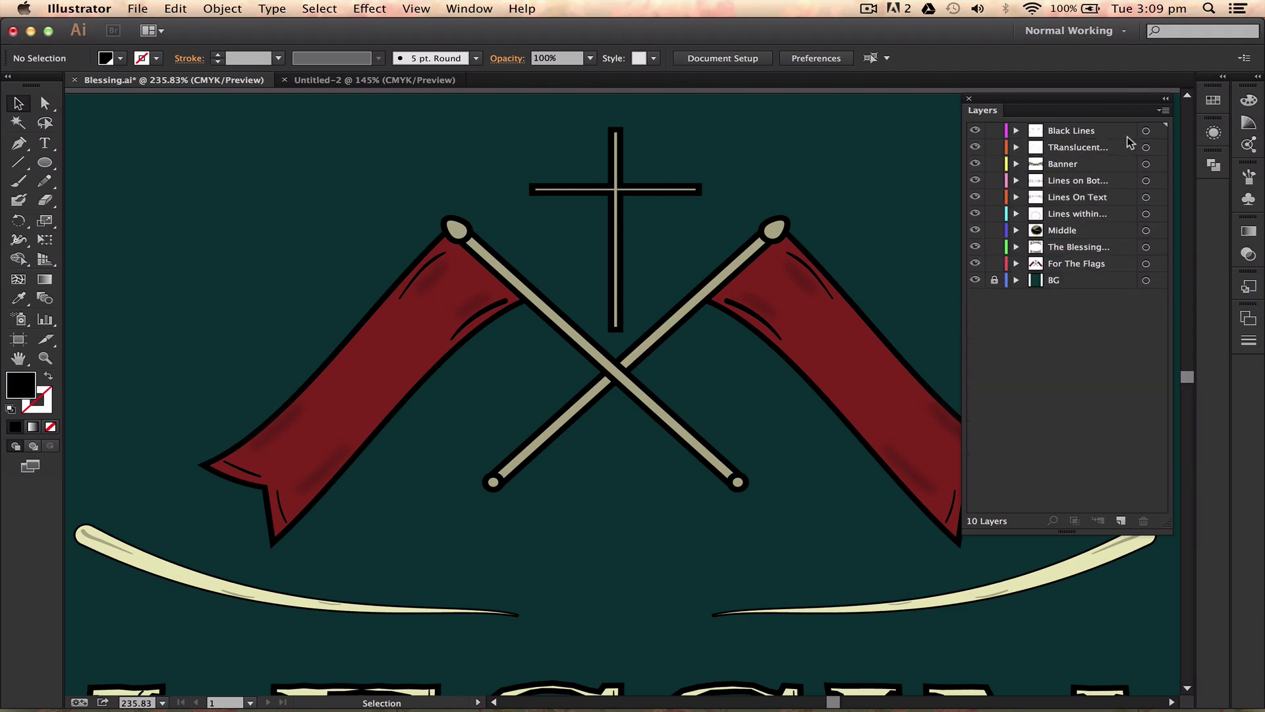
pyautogui.click(1144, 131)
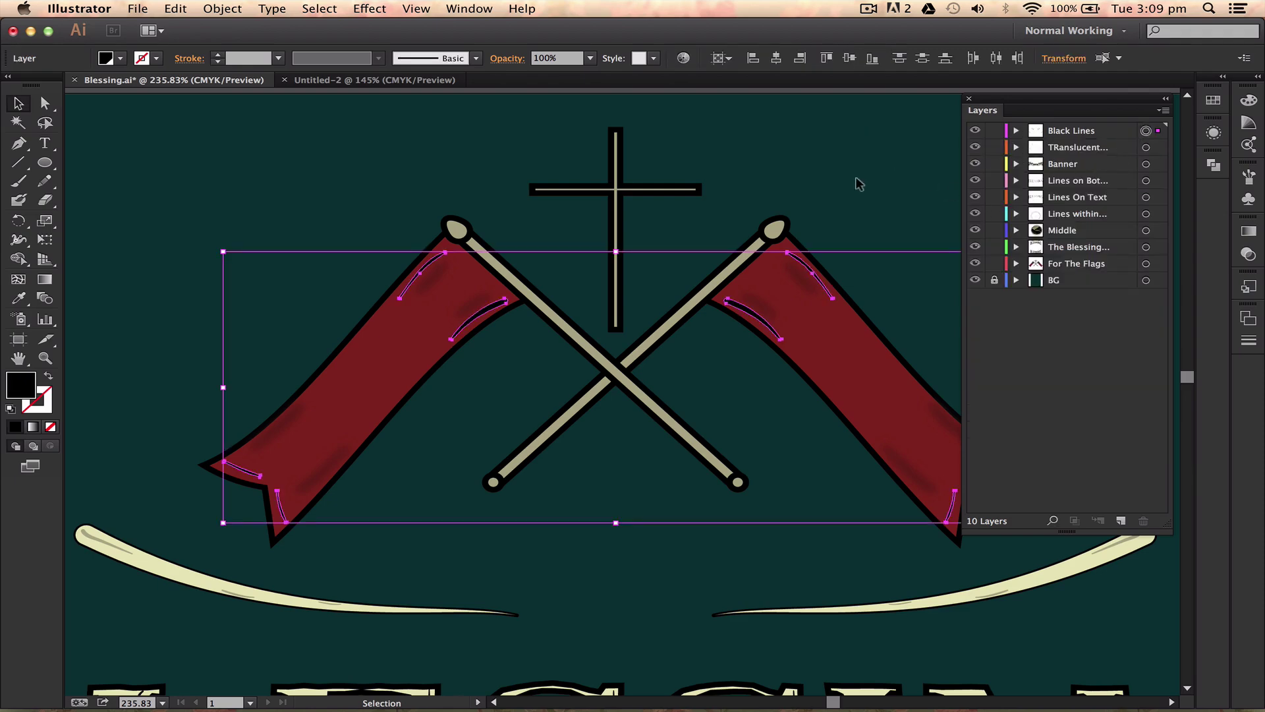
pyautogui.click(1018, 130)
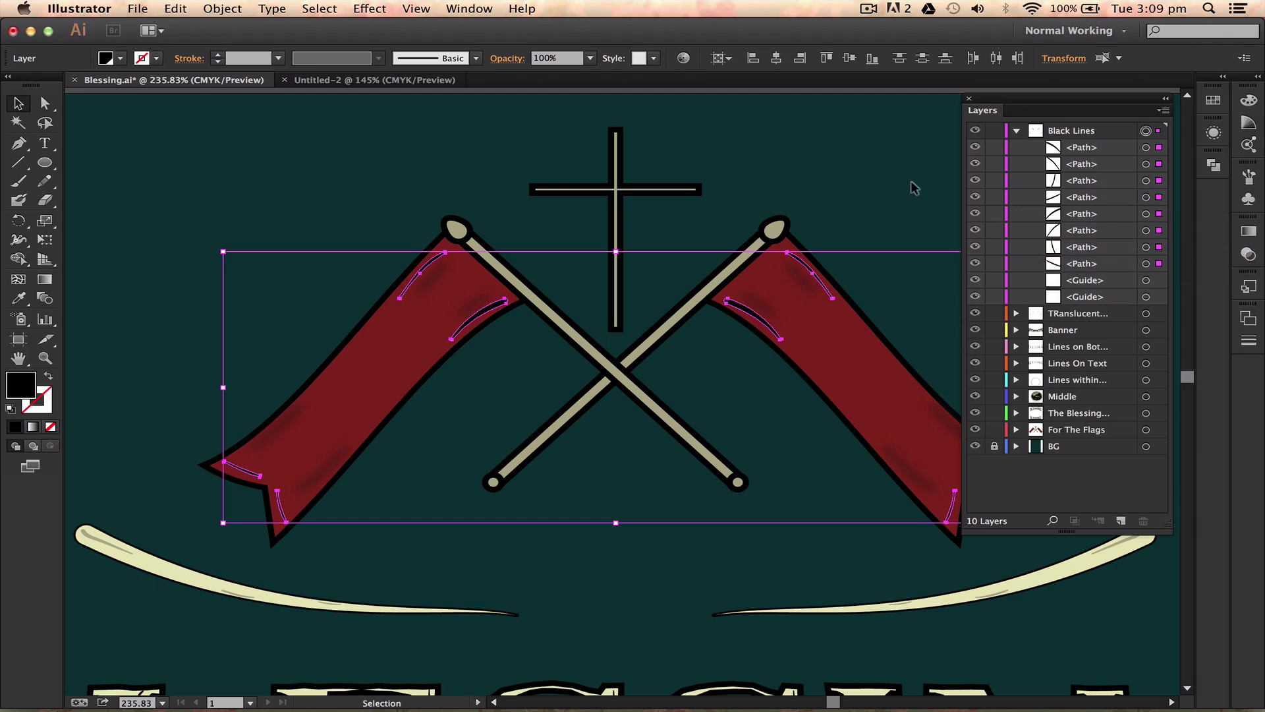
# Group the eight selected Black Lines paths with Cmd+G into a single <Group>.
pyautogui.press('super')
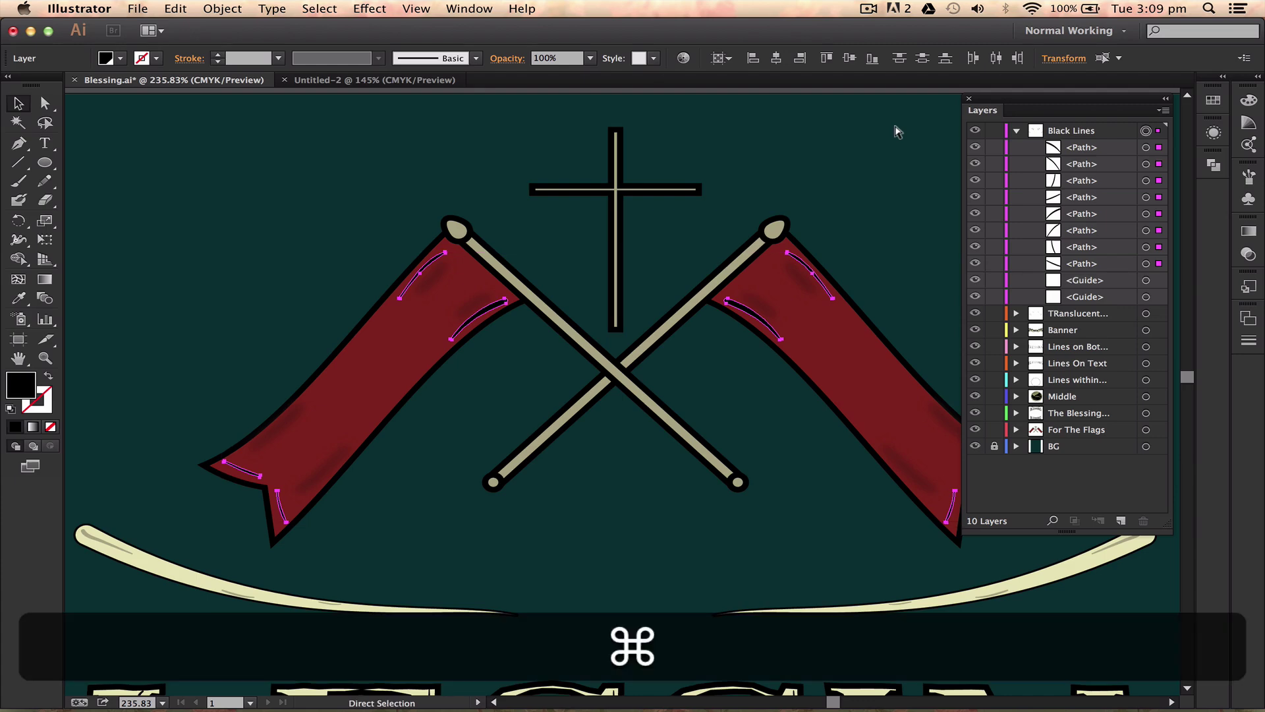
pyautogui.press('super+g')
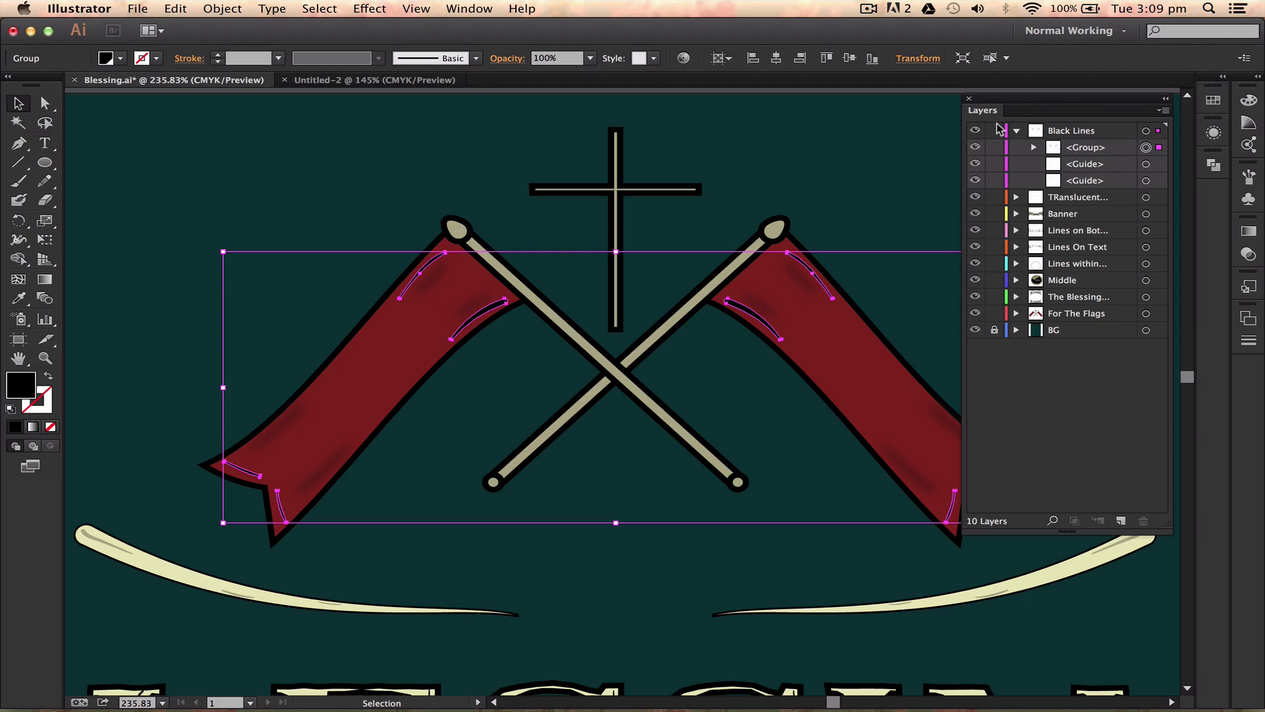
pyautogui.doubleClick(1089, 147)
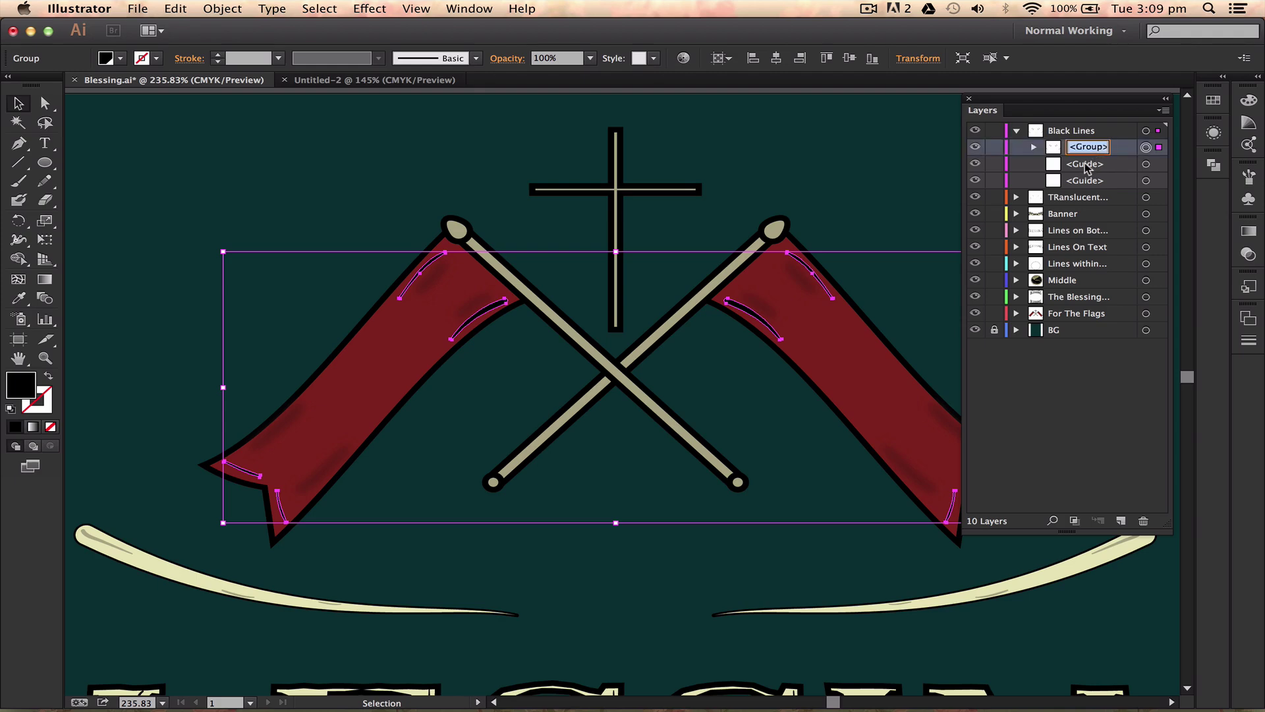
pyautogui.click(1086, 167)
pyautogui.doubleClick(1085, 180)
pyautogui.press('Escape')
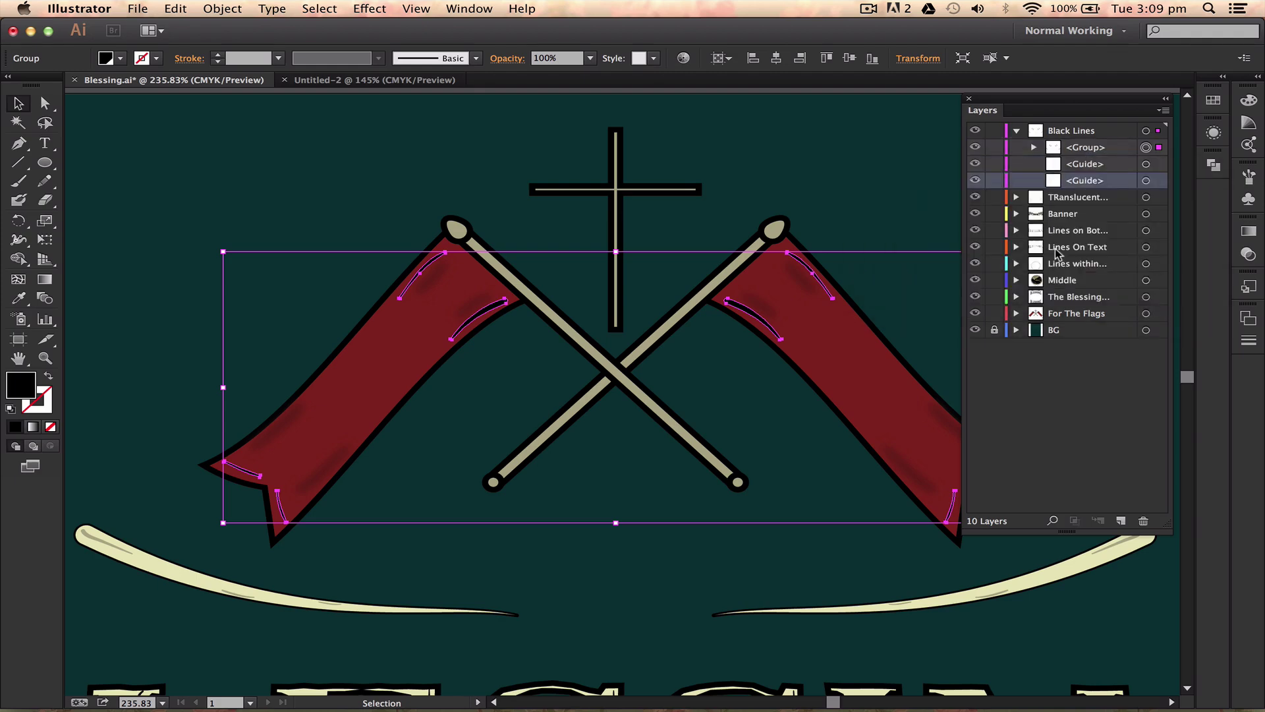
pyautogui.doubleClick(1088, 182)
pyautogui.click(1147, 180)
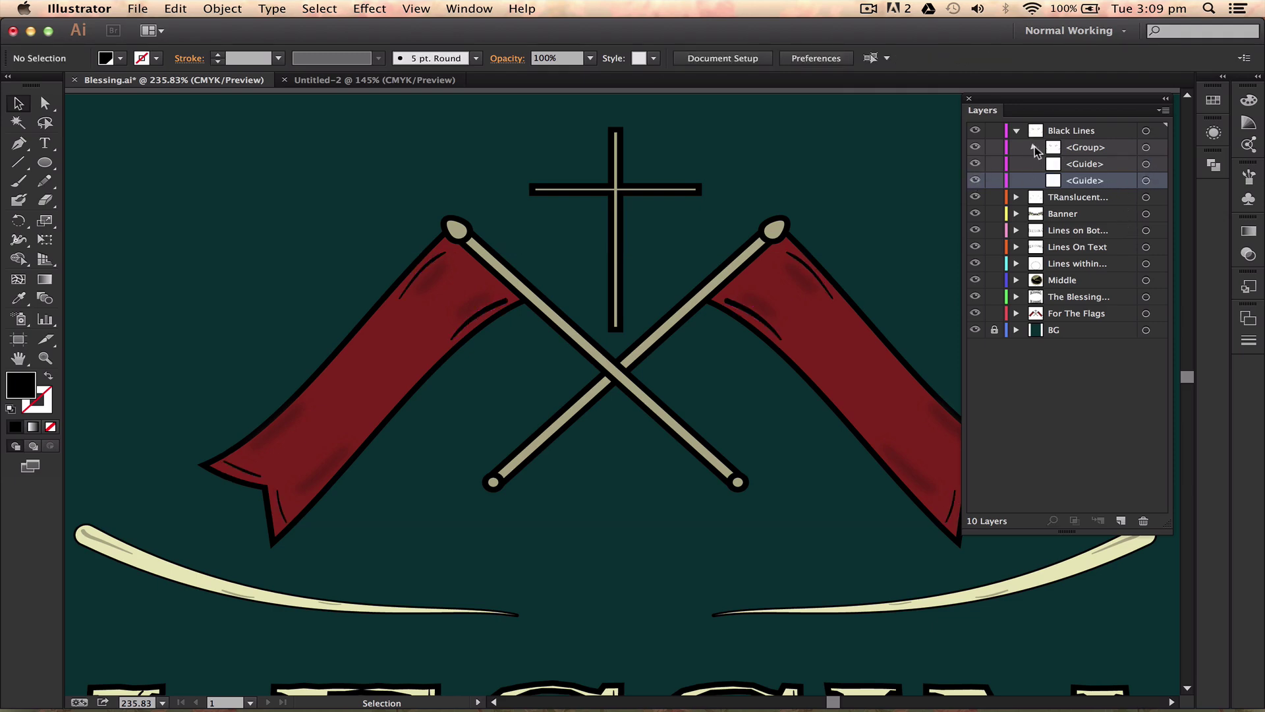
# Rename the new group to 'Black Line'.
pyautogui.click(1033, 147)
pyautogui.click(1033, 147)
pyautogui.doubleClick(1087, 147)
pyautogui.write('Black Line')
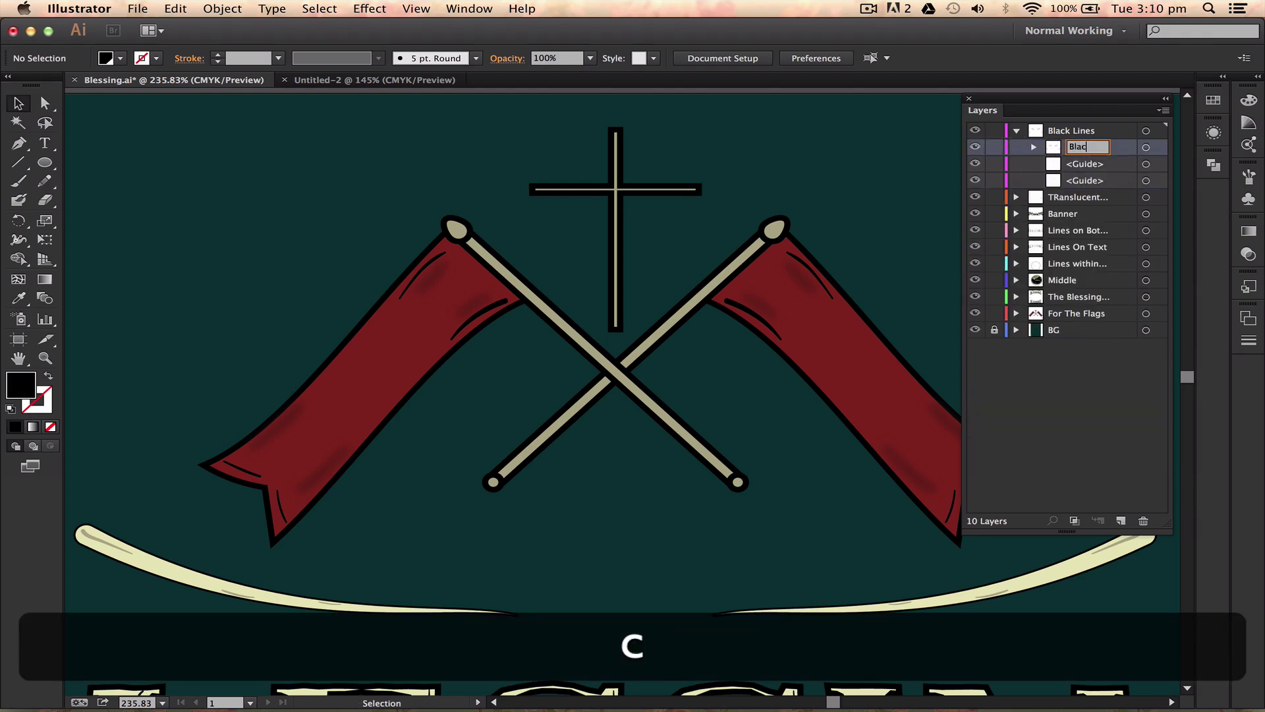
pyautogui.press('Return')
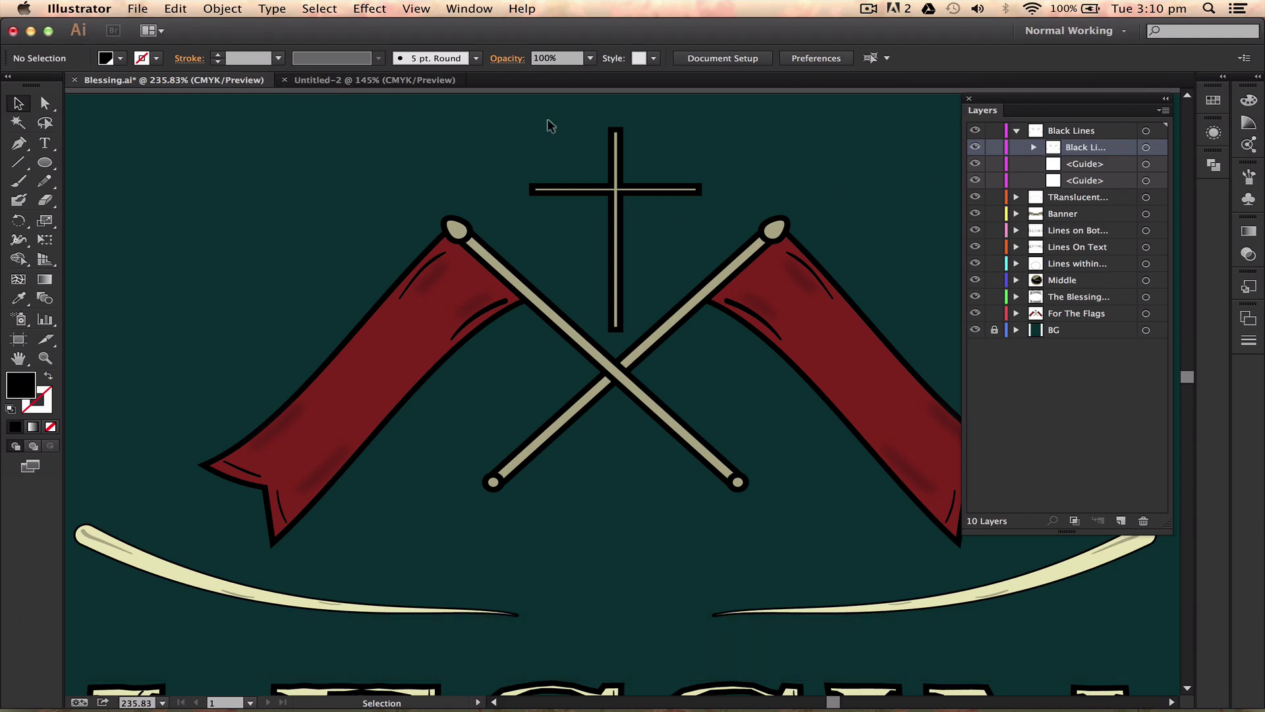
# In Untitled-2, draw a rectangle covering the whole artboard with green fill and no stroke.
pyautogui.click(447, 81)
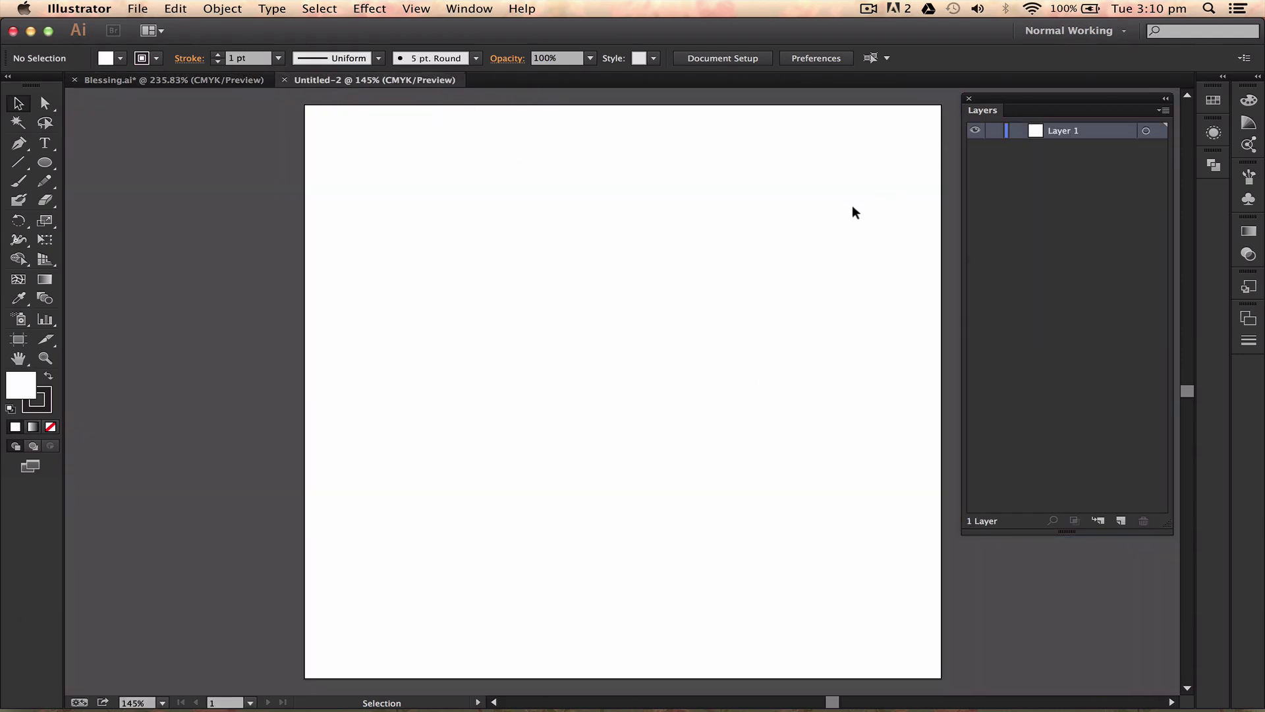
pyautogui.press('m')
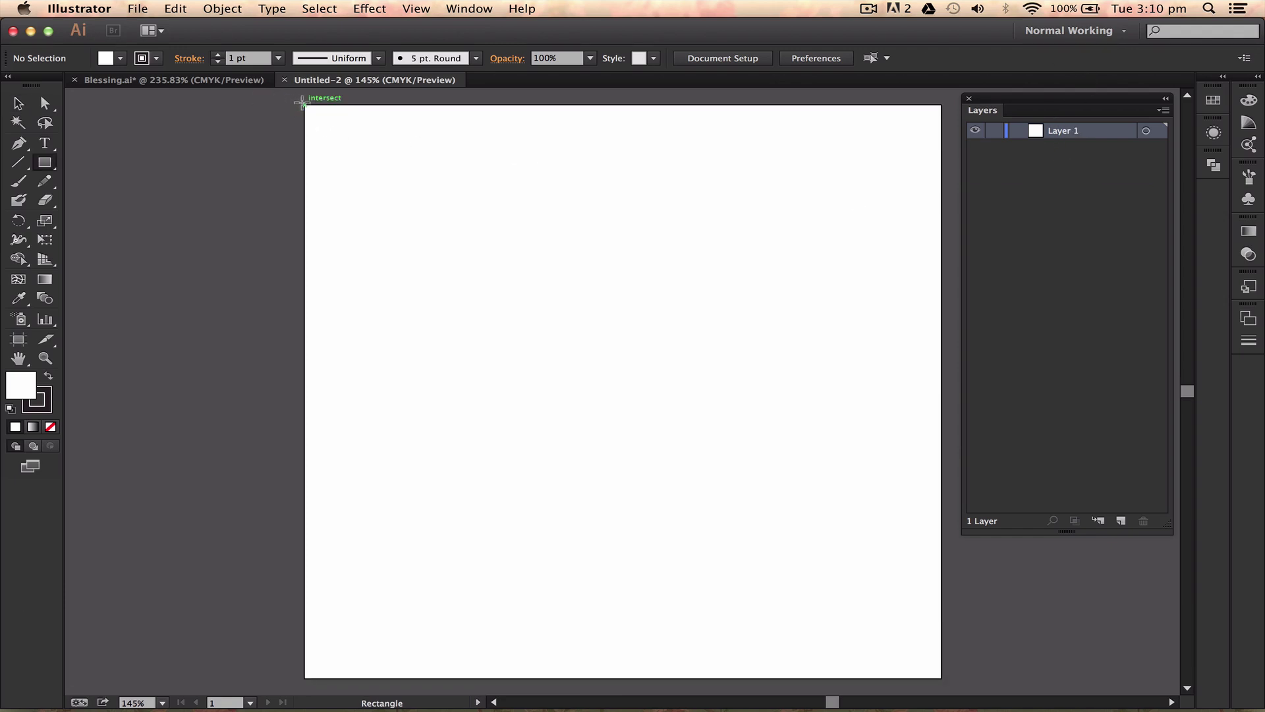
pyautogui.moveTo(305, 104); pyautogui.dragTo(942, 678)
pyautogui.click(1249, 100)
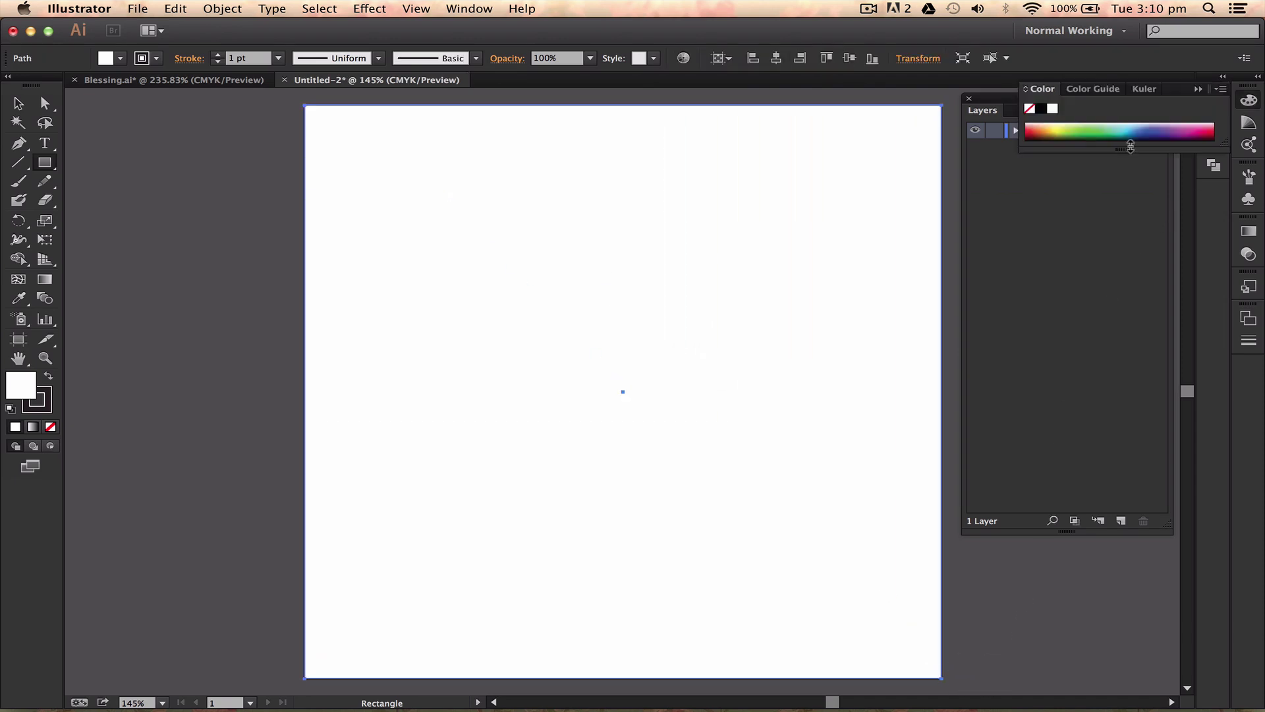
pyautogui.click(1104, 128)
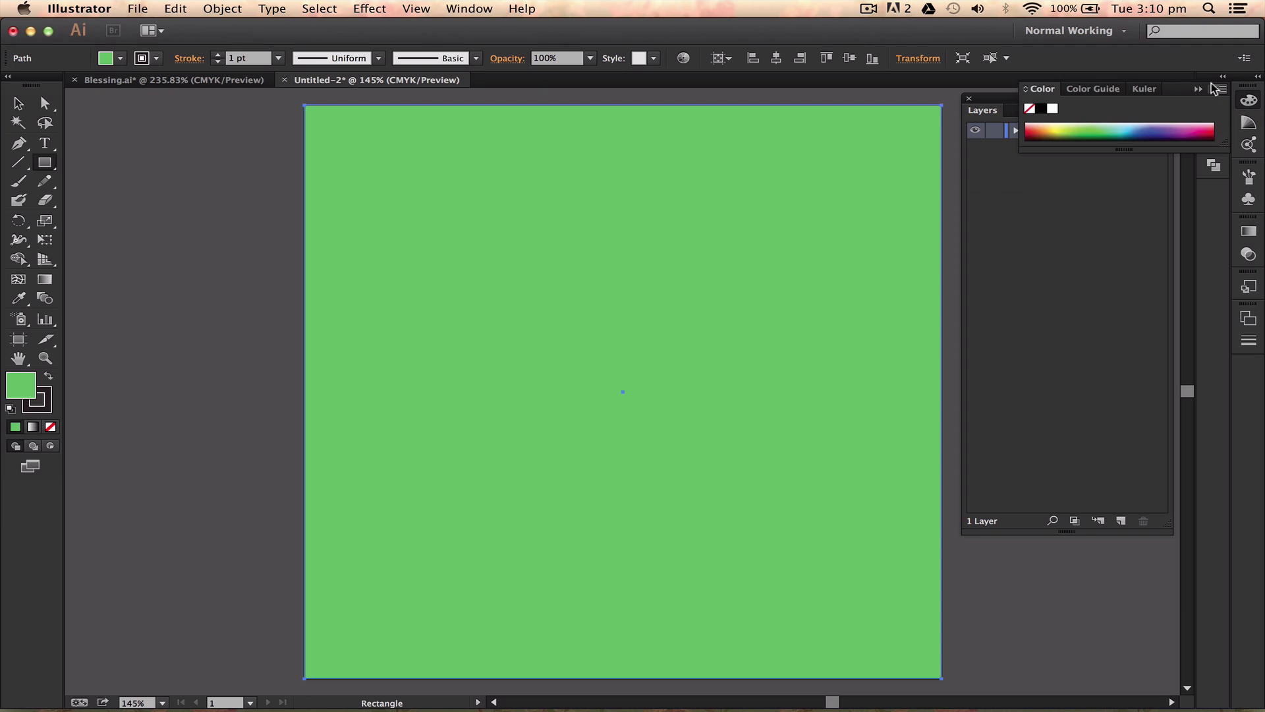
pyautogui.click(1211, 89)
pyautogui.press('x')
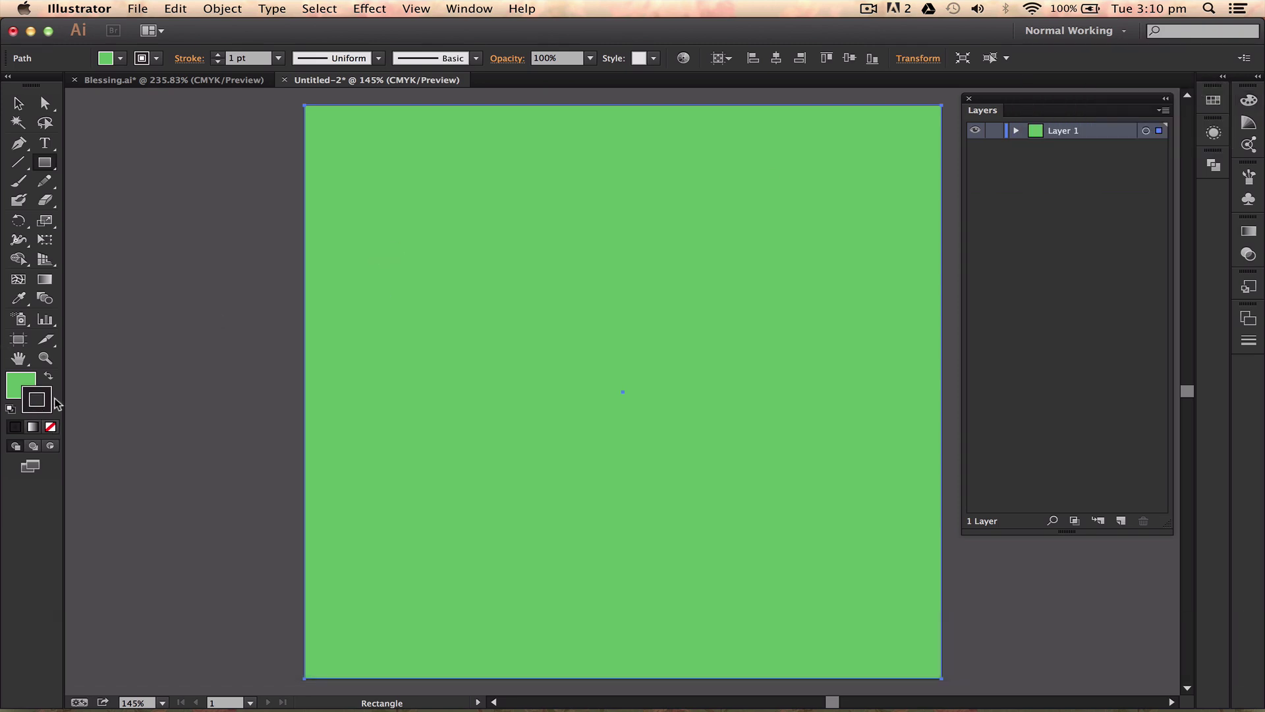
pyautogui.click(50, 427)
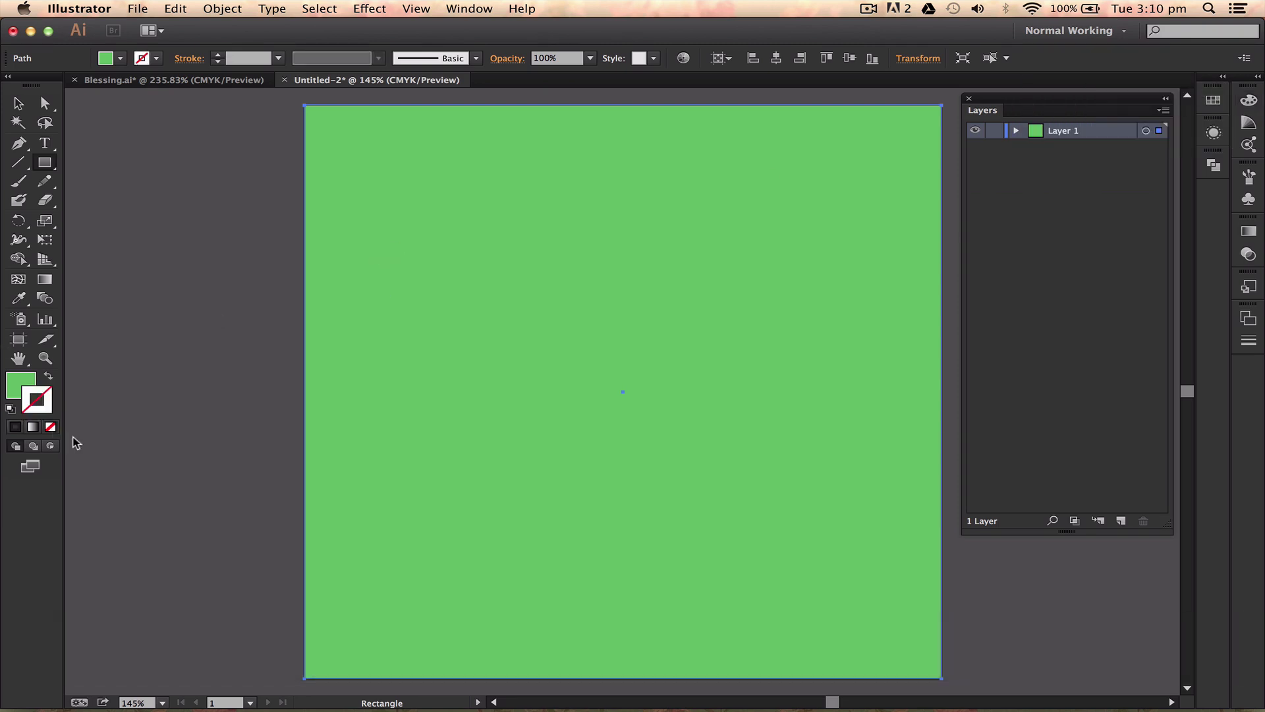
pyautogui.click(1073, 176)
# Delete the stray extra <Path> from Layer 1 by dragging it to the trash.
pyautogui.press('x')
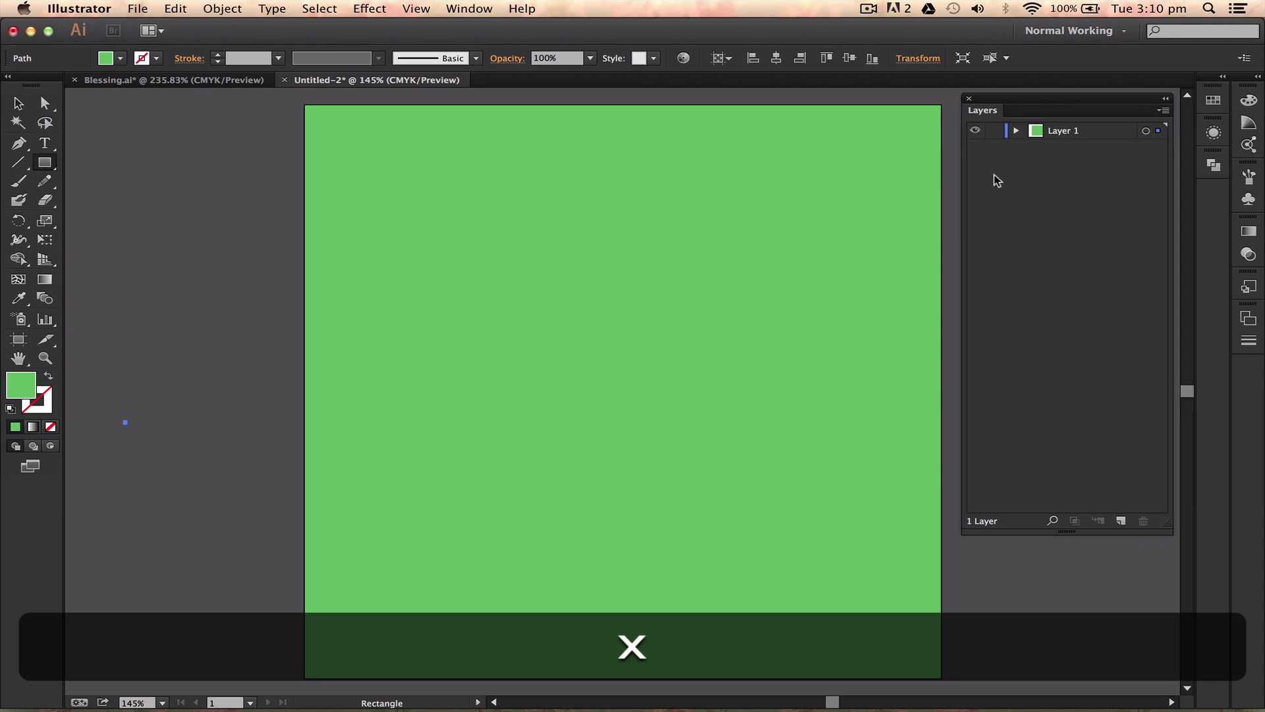
pyautogui.click(1038, 134)
pyautogui.click(1015, 131)
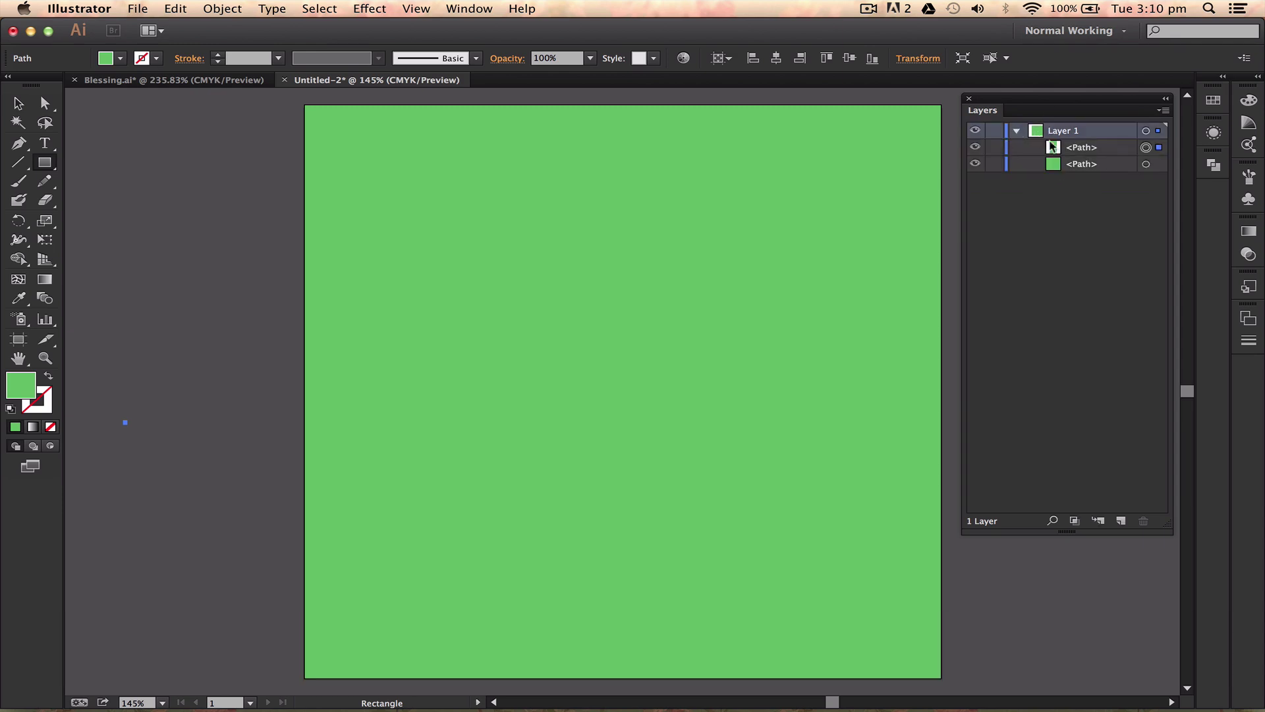
pyautogui.click(1078, 151)
pyautogui.click(975, 147)
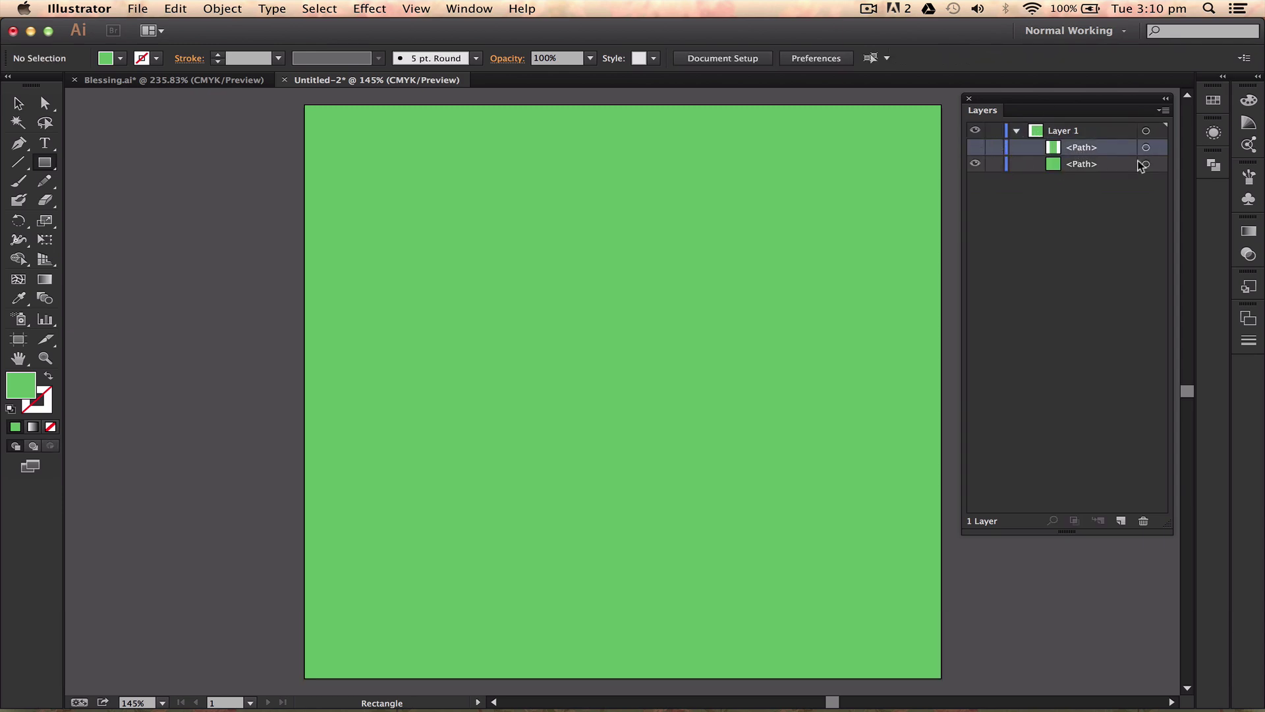
pyautogui.moveTo(1098, 150); pyautogui.dragTo(1144, 520)
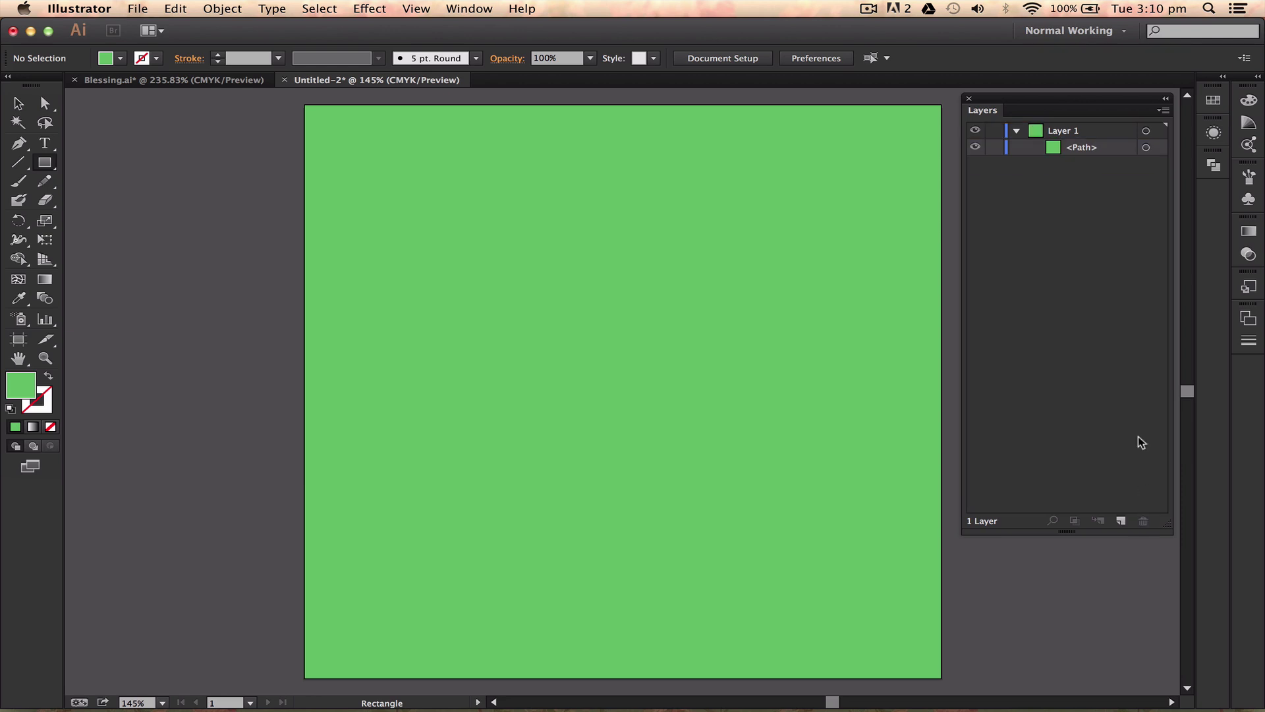
# Rename Layer 1 to 'BG' and set its layer colour to Cyan in Layer Options.
pyautogui.doubleClick(1068, 131)
pyautogui.write('BG')
pyautogui.press('Return')
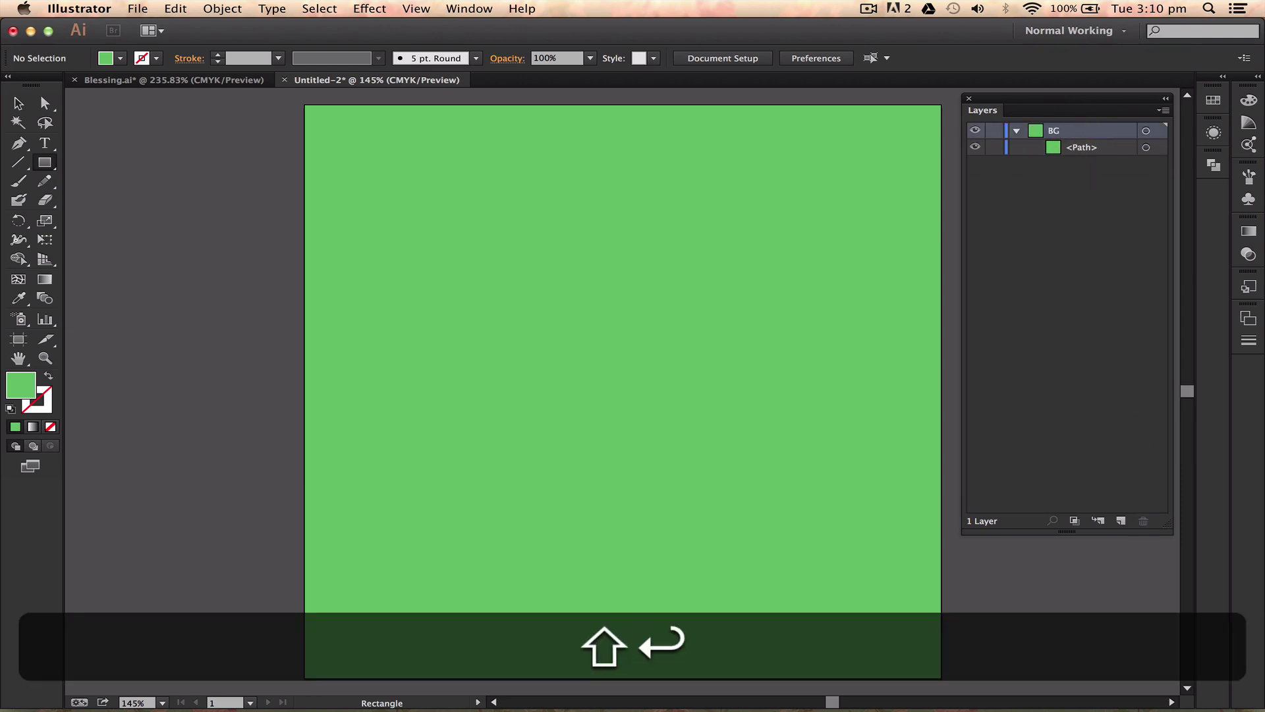
pyautogui.doubleClick(1107, 131)
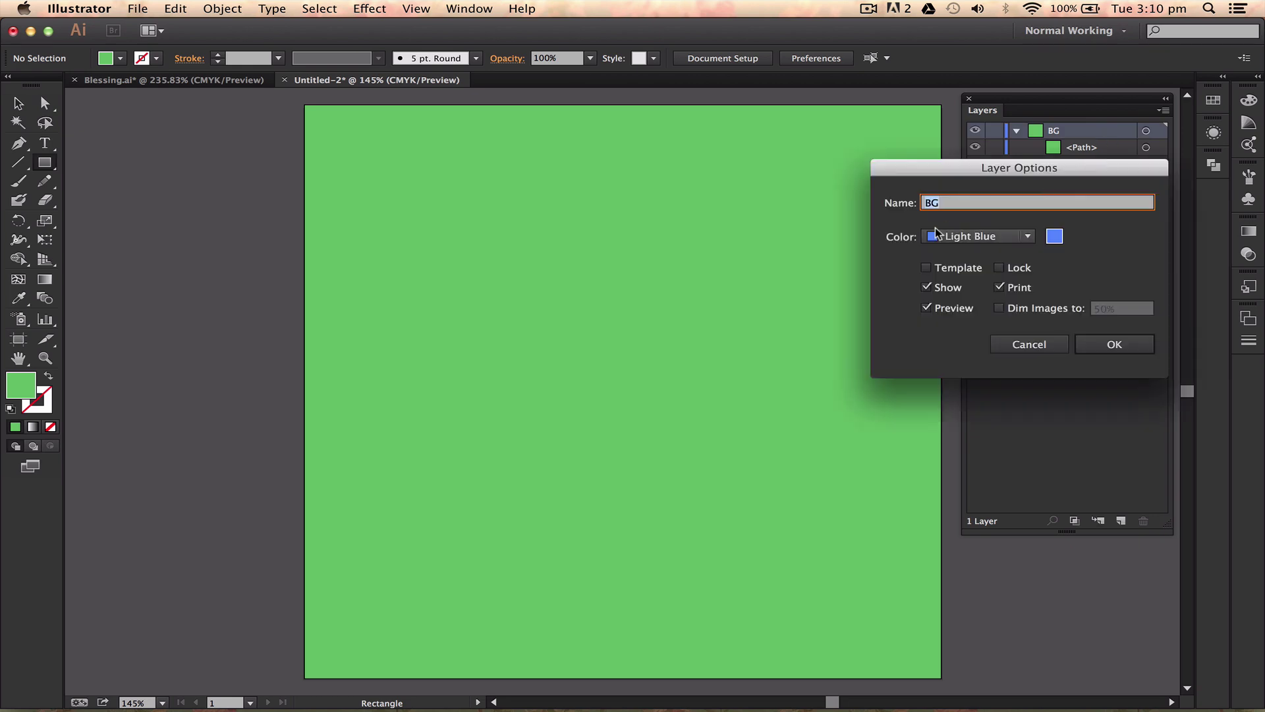
pyautogui.click(959, 232)
pyautogui.click(998, 333)
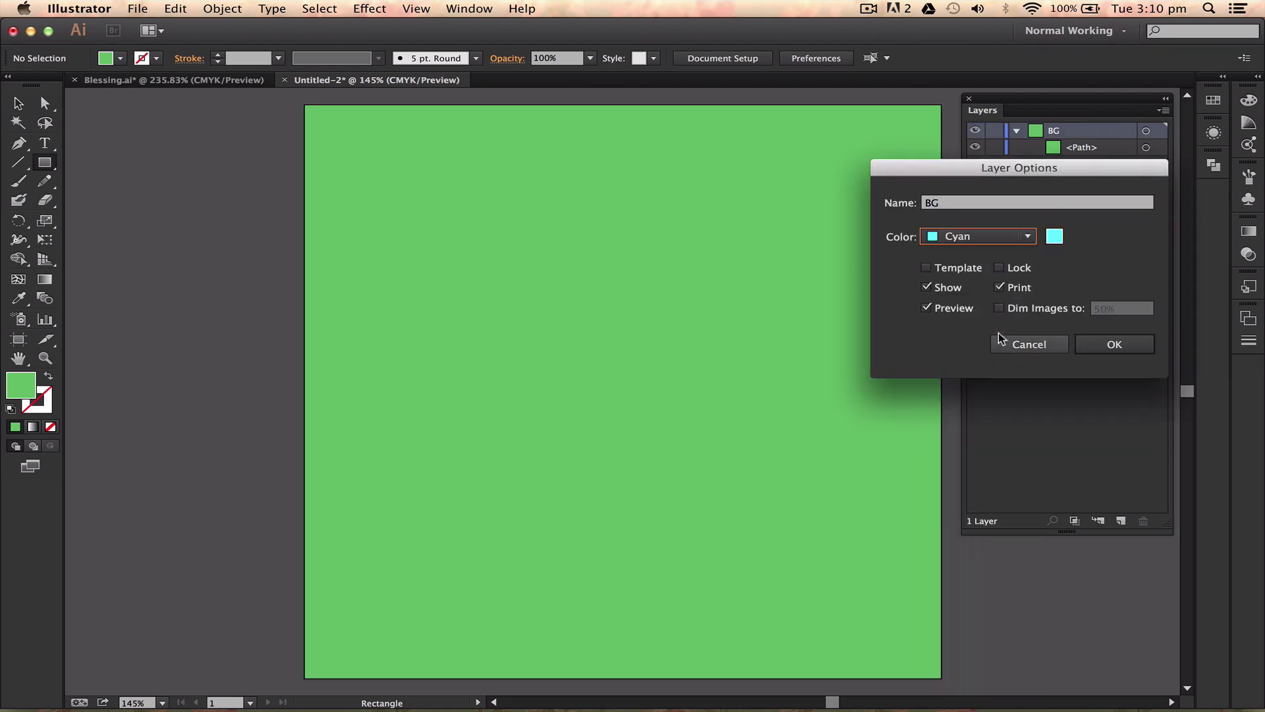
pyautogui.click(1121, 346)
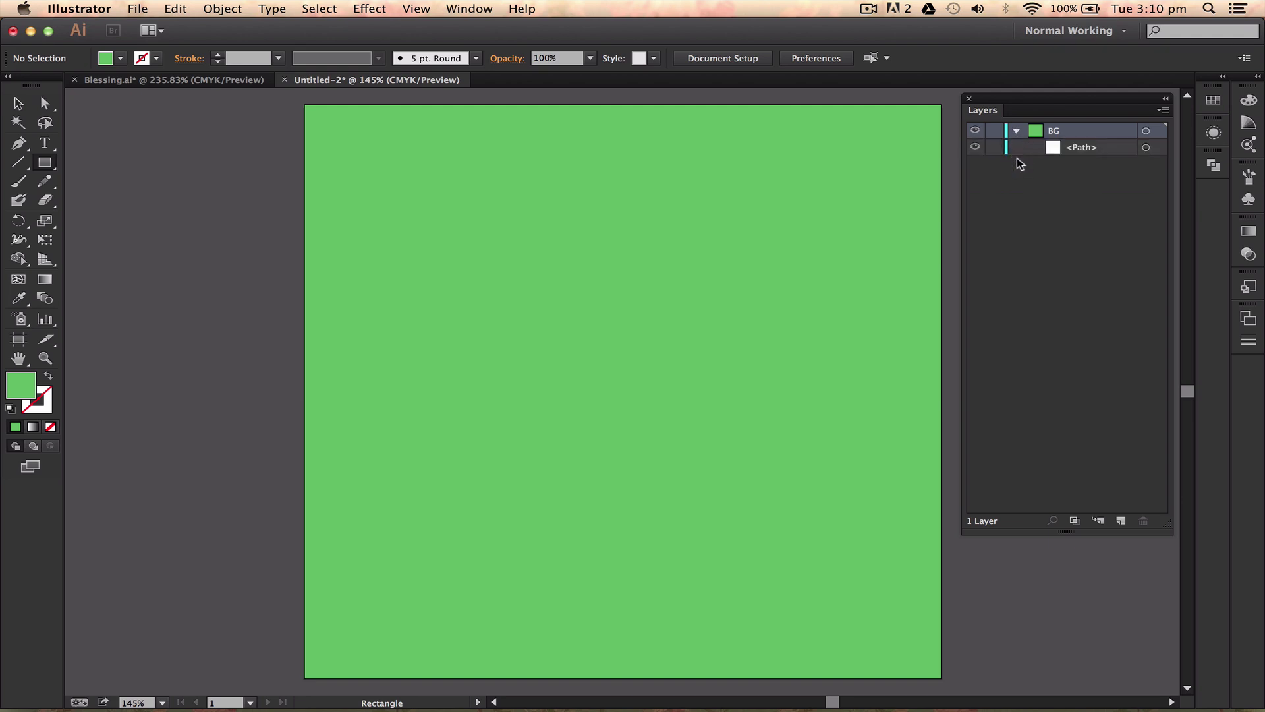
pyautogui.click(1040, 244)
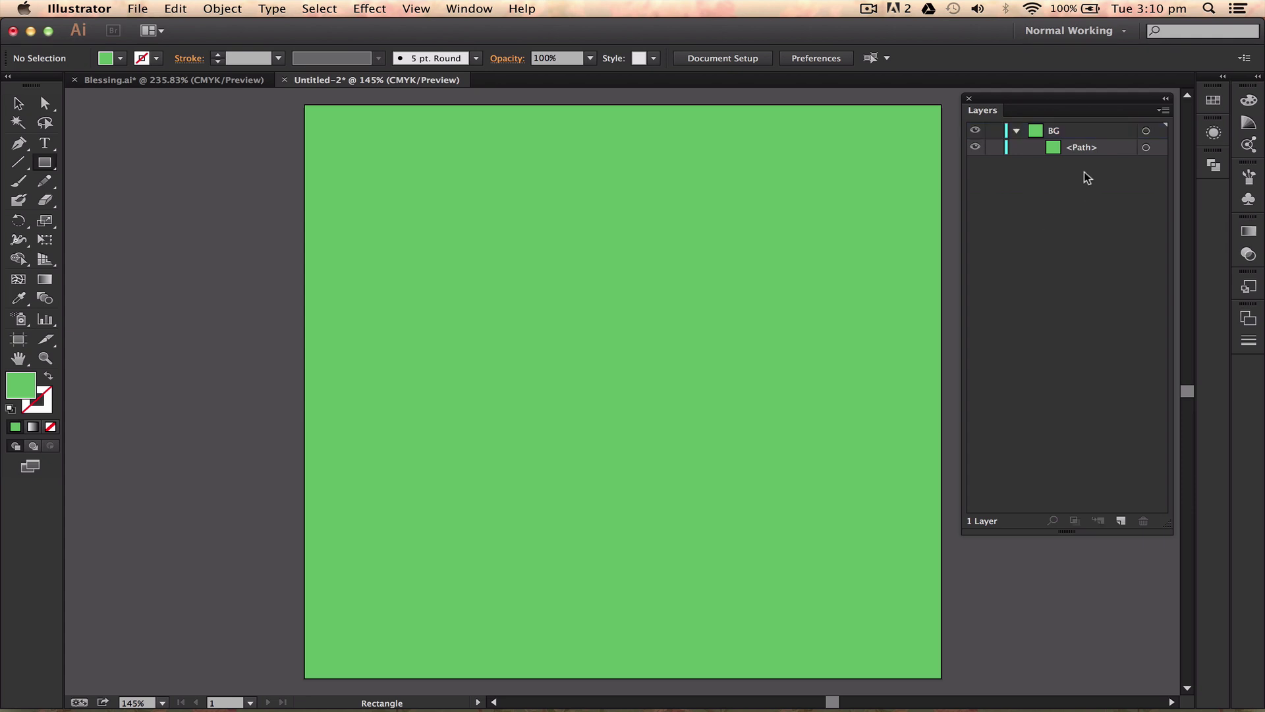
pyautogui.click(1017, 131)
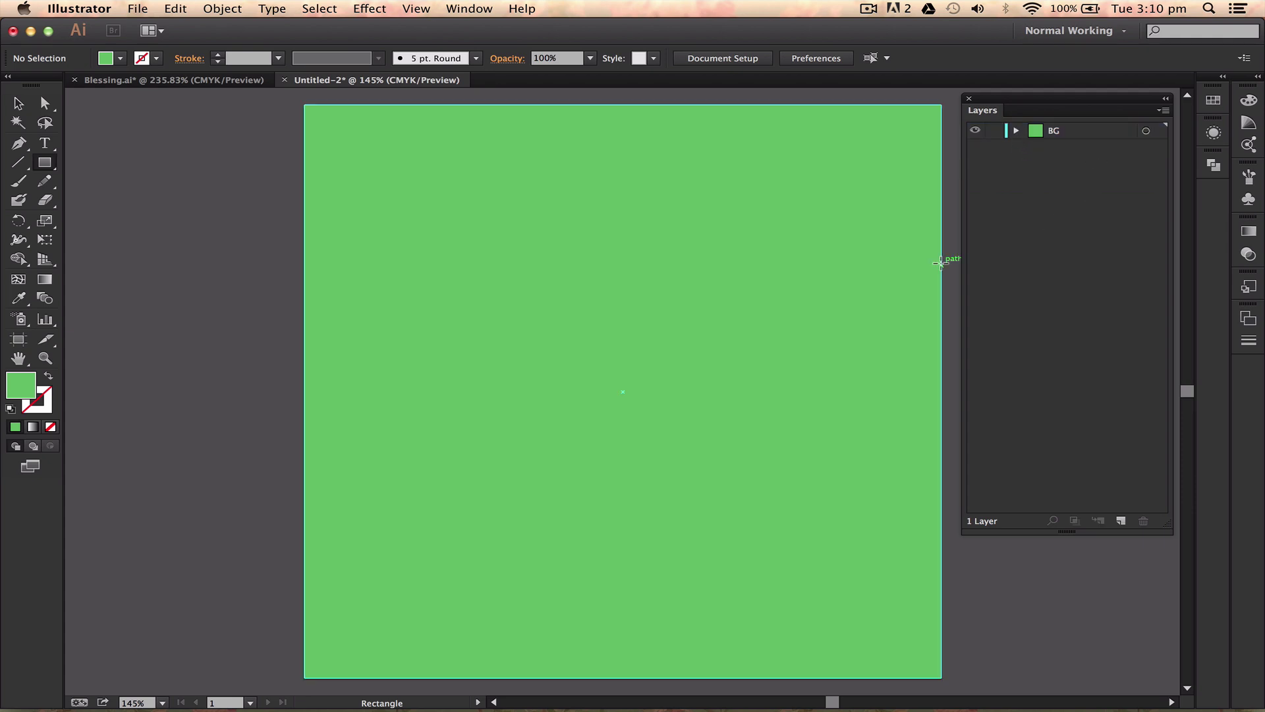
# Try moving the green rectangle, undo the move, deselect it and expand the BG layer.
pyautogui.press('v')
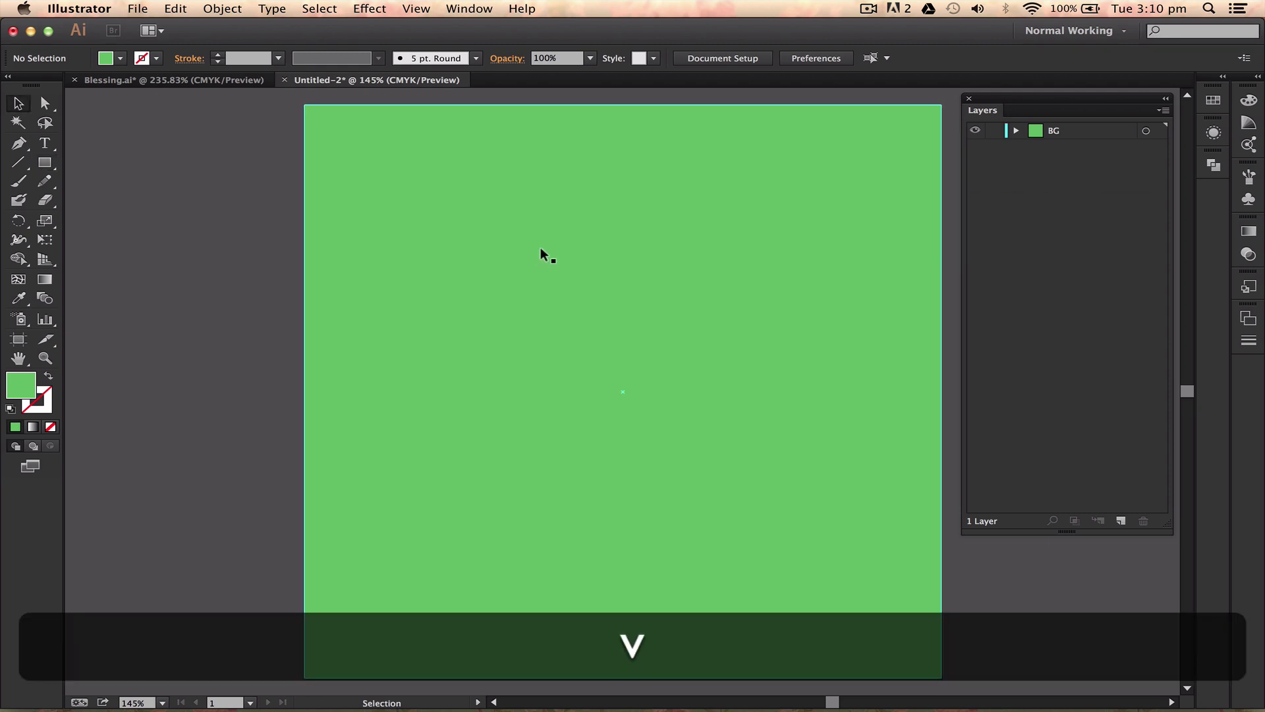
pyautogui.moveTo(545, 255); pyautogui.dragTo(331, 273)
pyautogui.press('super+z')
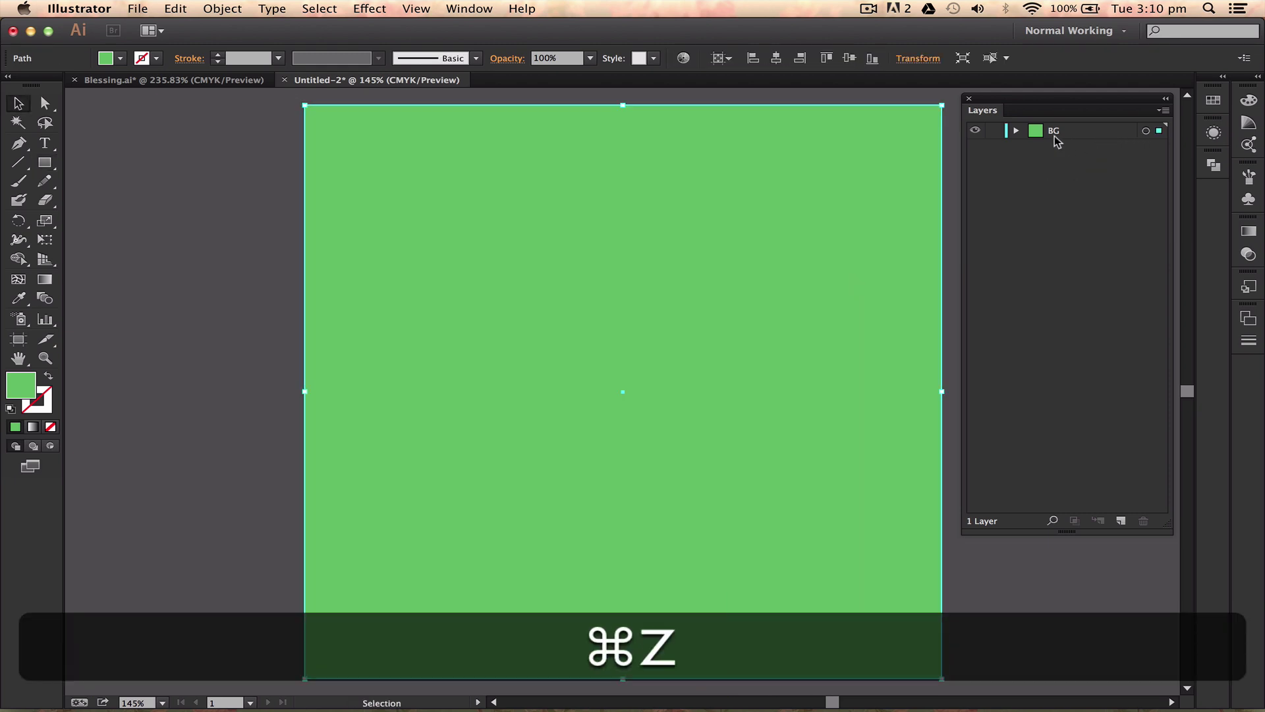
pyautogui.press('shift+super+a')
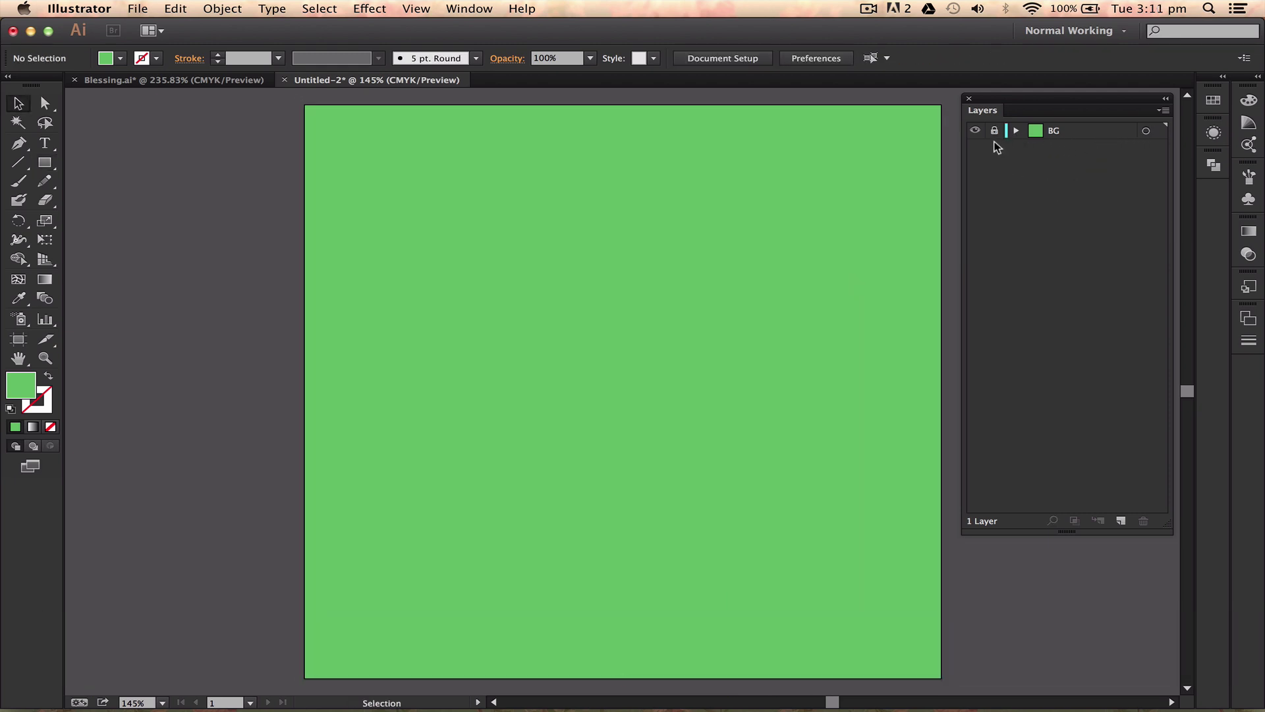
pyautogui.click(1017, 131)
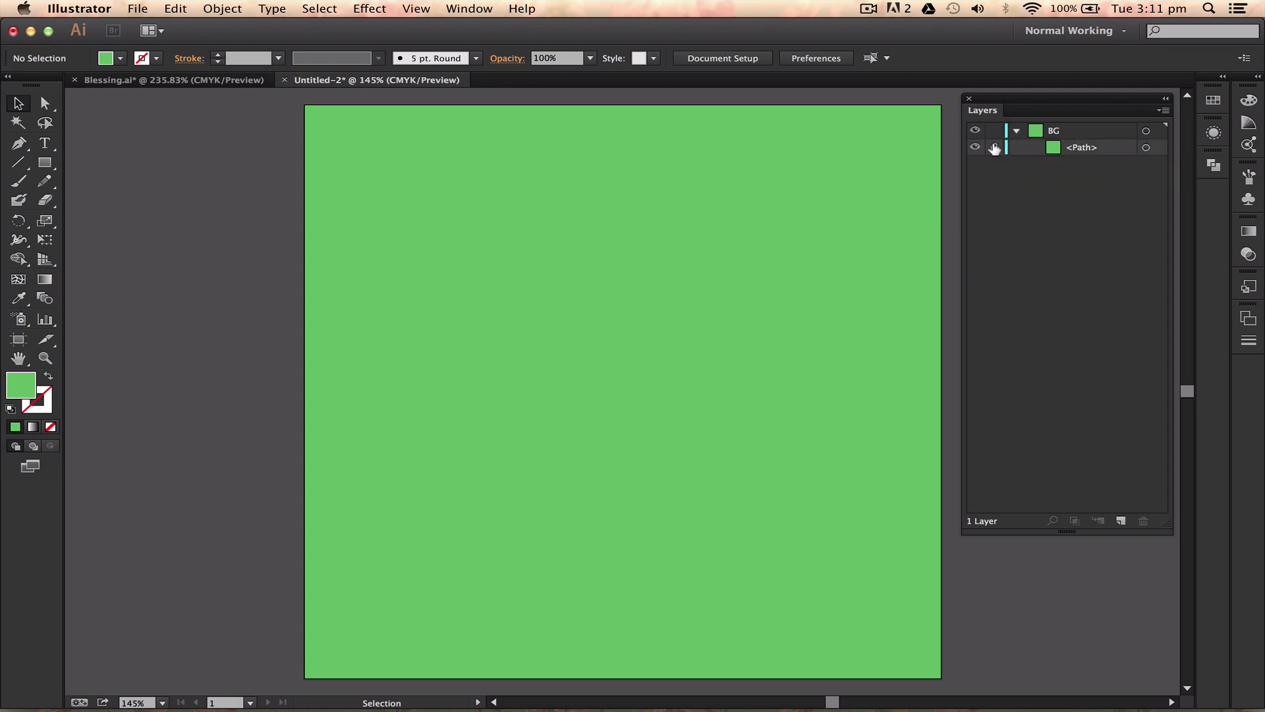
# Lock the green background path, rename it 'Green Square', then select the BG layer.
pyautogui.click(994, 149)
pyautogui.doubleClick(1069, 148)
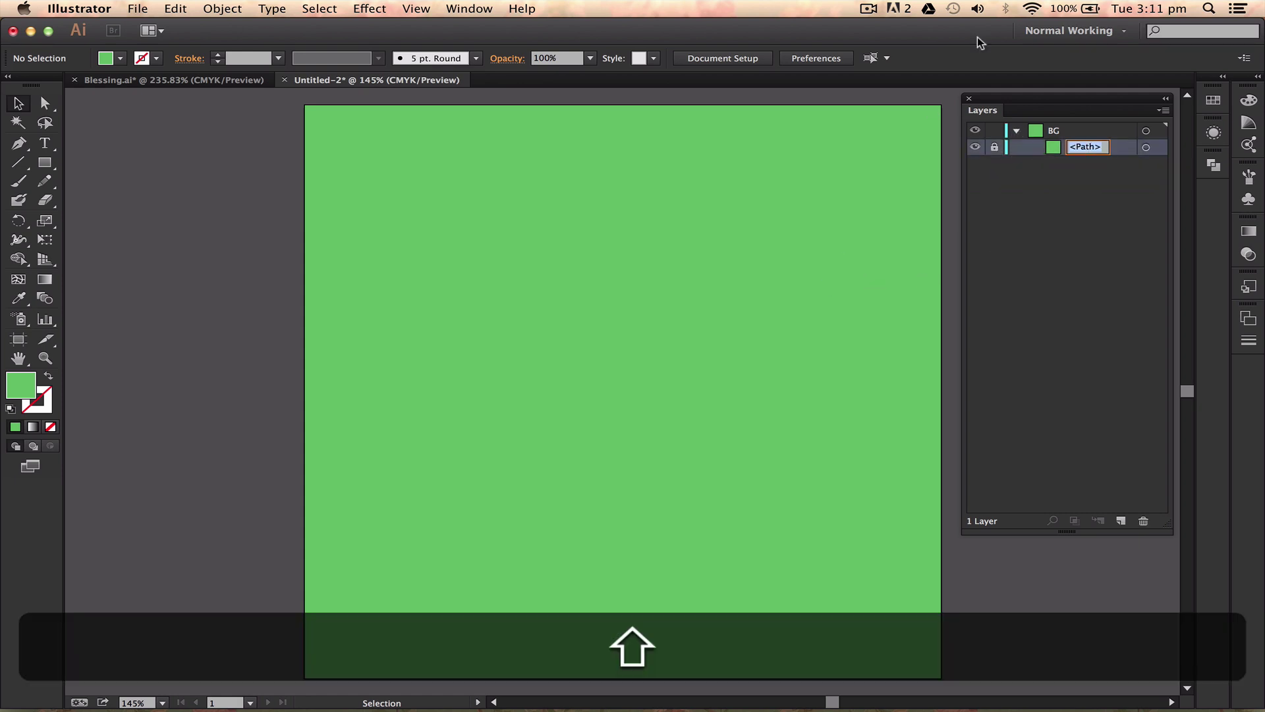
pyautogui.write('Green S')
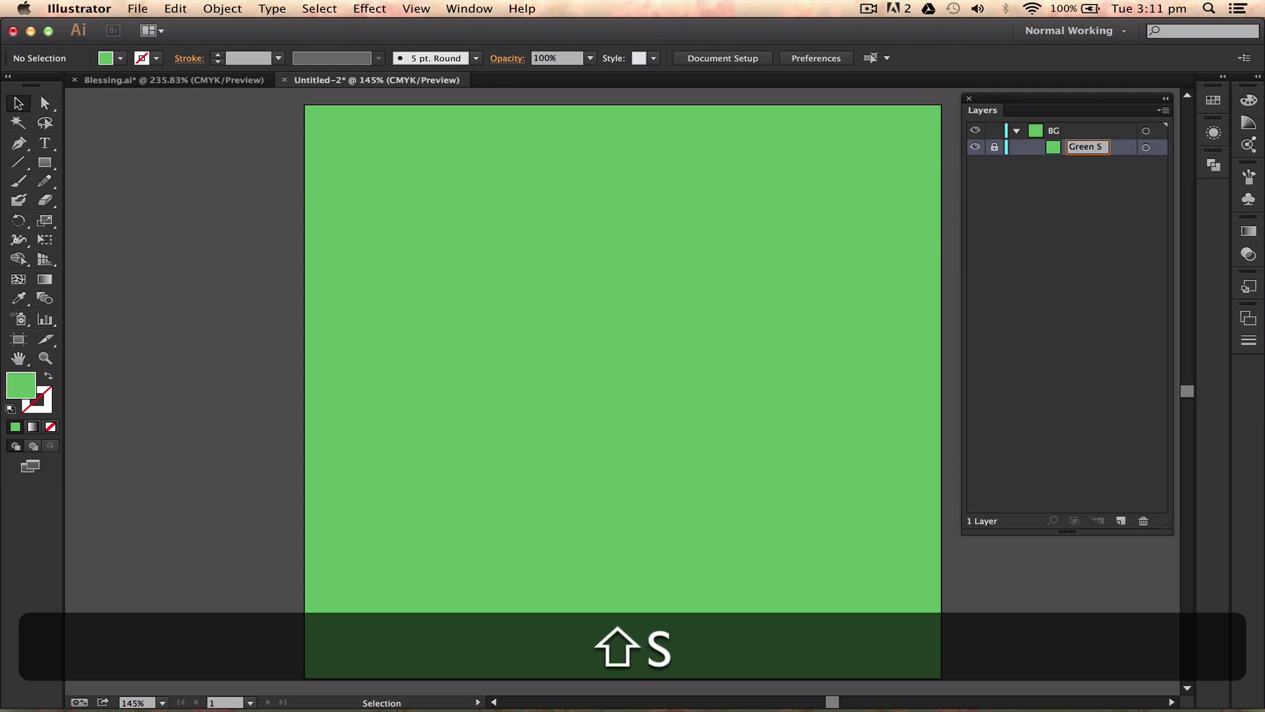
pyautogui.write('quare')
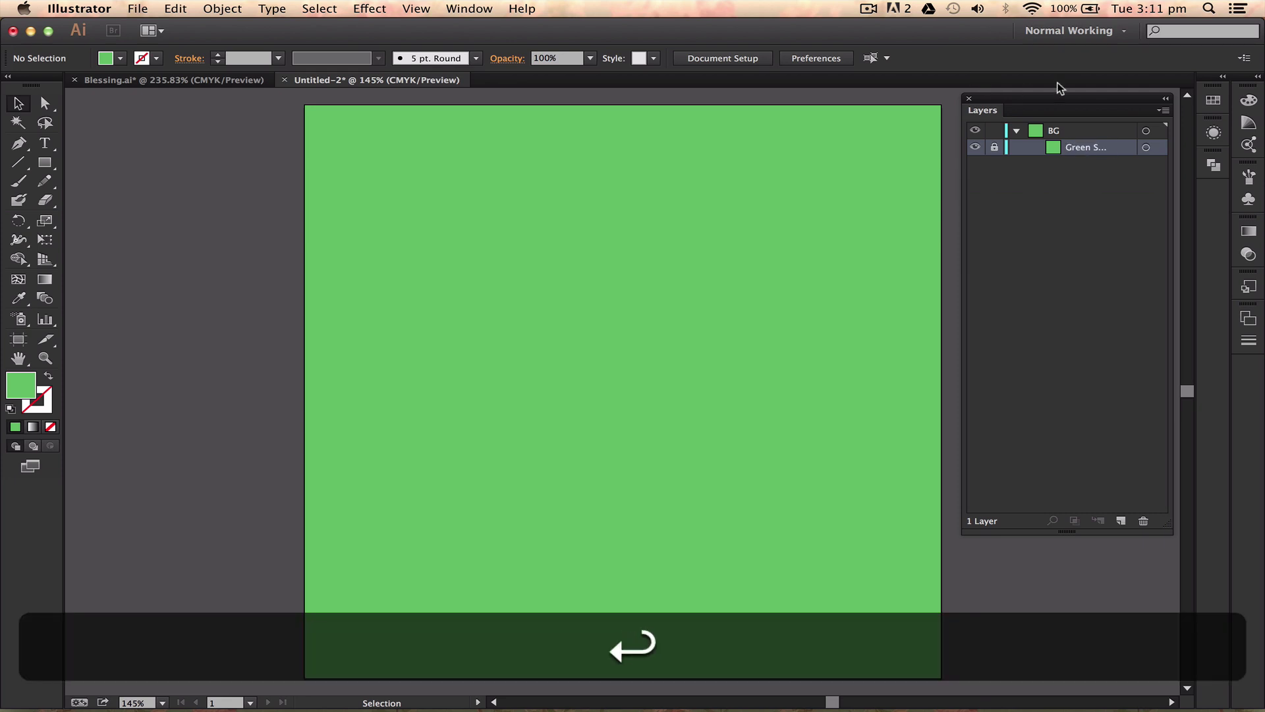
pyautogui.click(1110, 274)
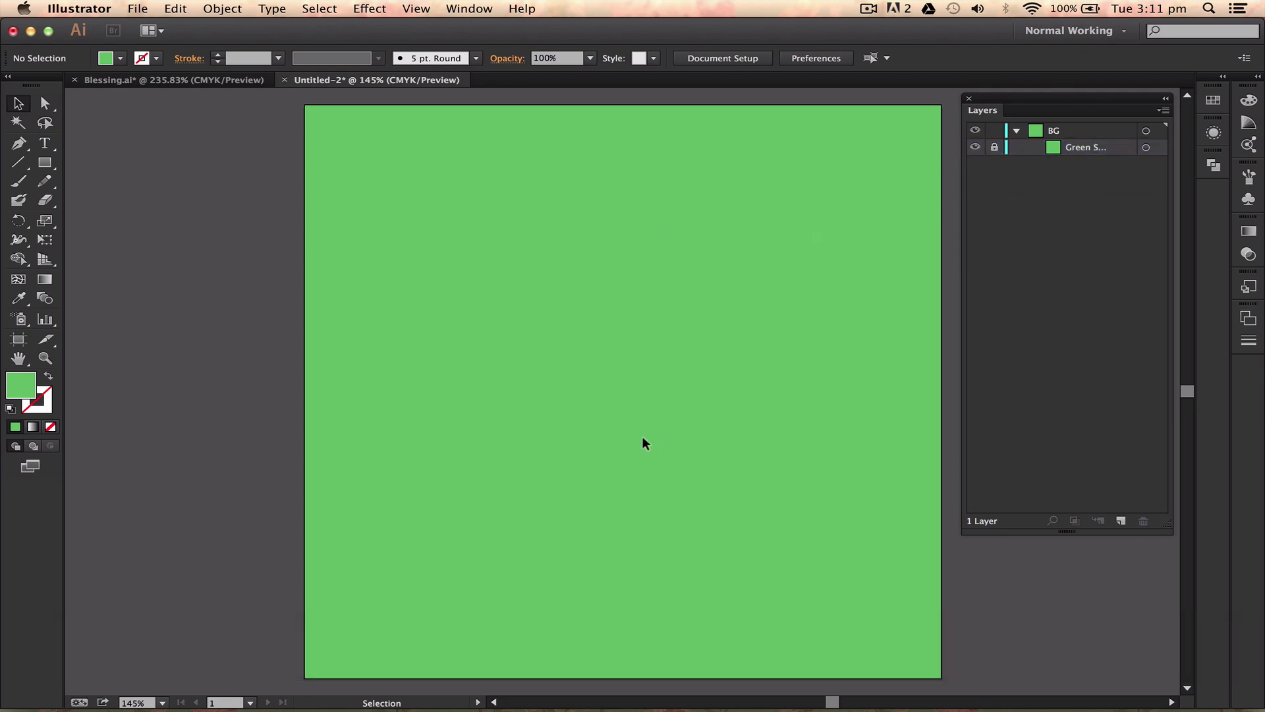
pyautogui.click(1067, 130)
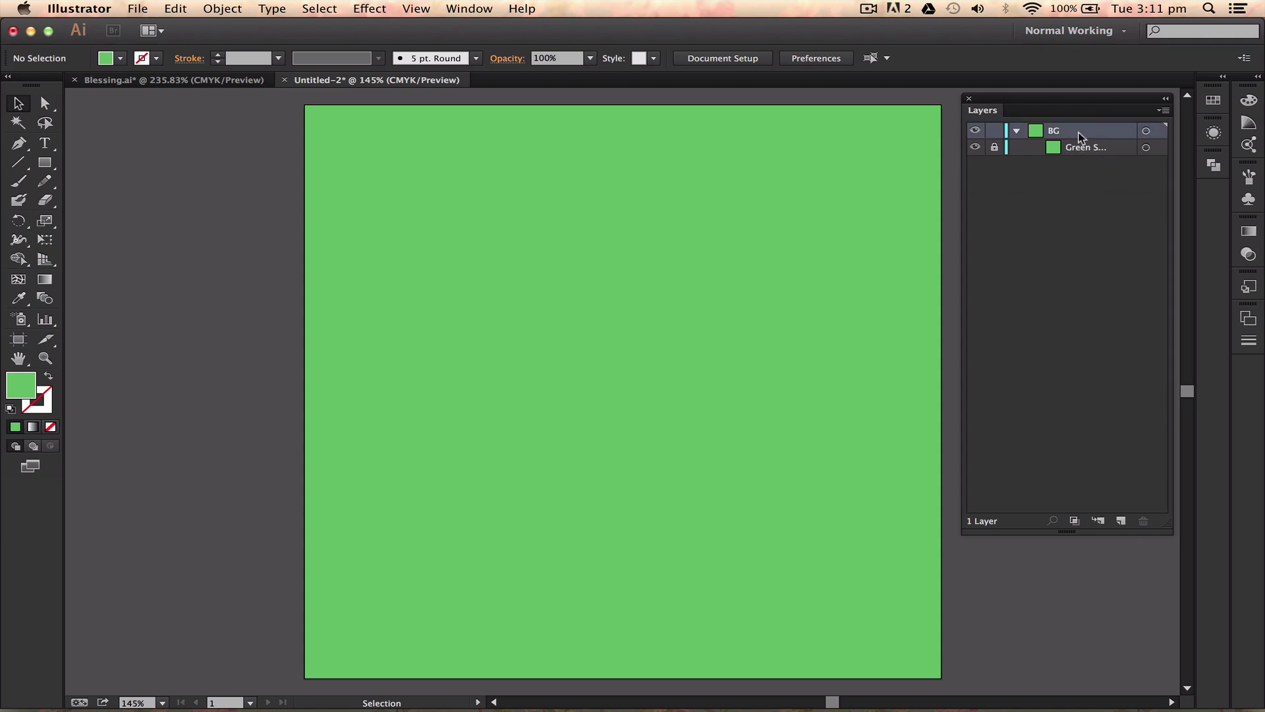
# Add a new sublayer inside BG and name it Circles (typed 'Clircles').
pyautogui.click(1099, 521)
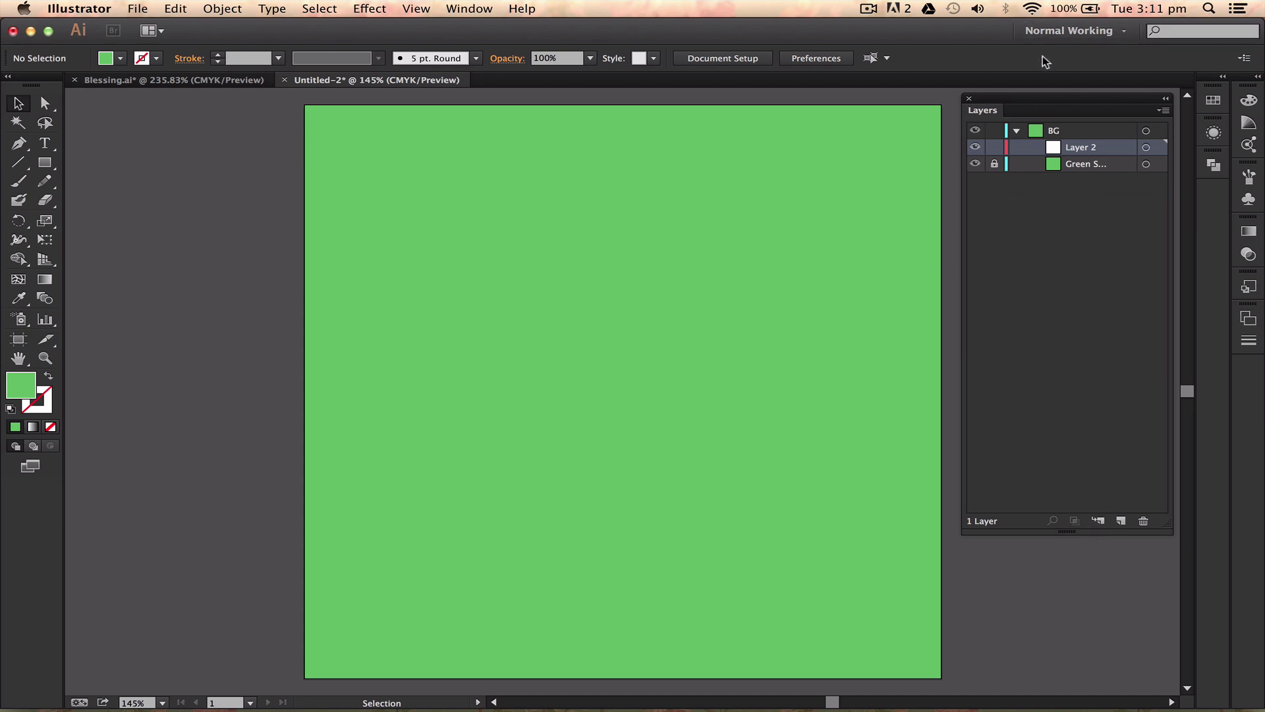
pyautogui.doubleClick(1084, 147)
pyautogui.write('Cl')
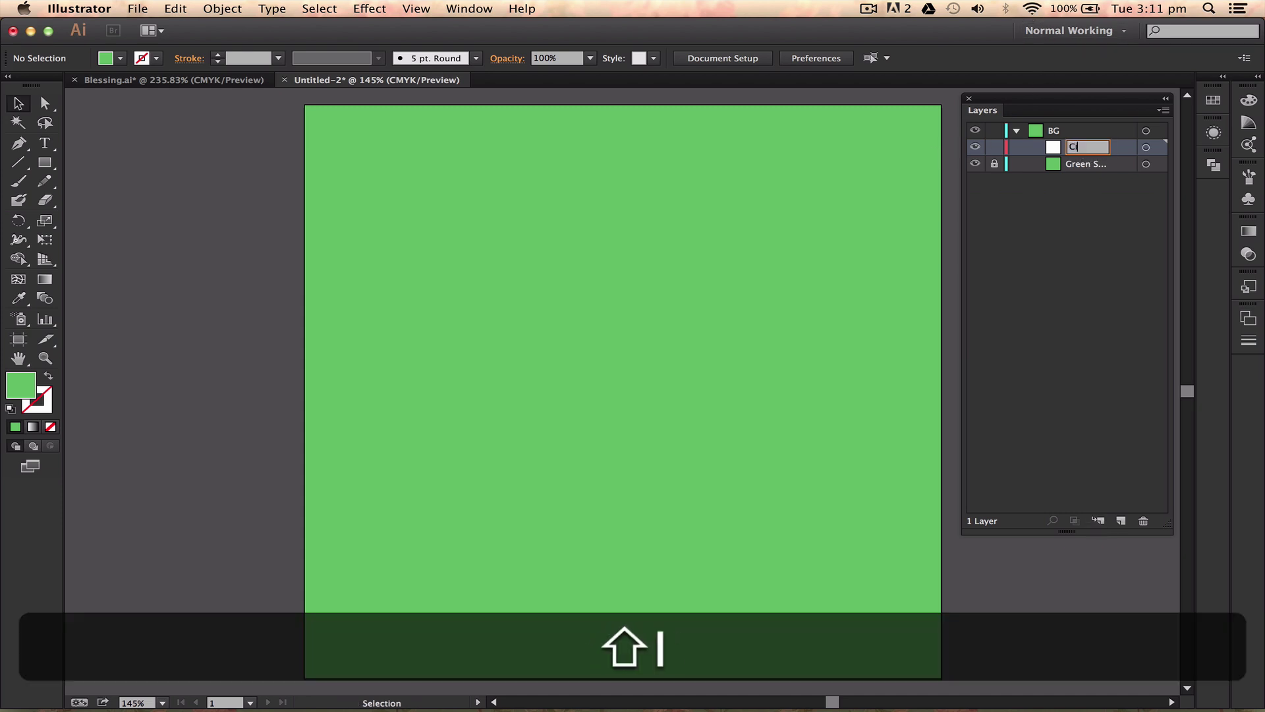
pyautogui.write('ircles')
pyautogui.press('Return')
# Draw a circle left of the artboard centre and fill it blue.
pyautogui.press('l')
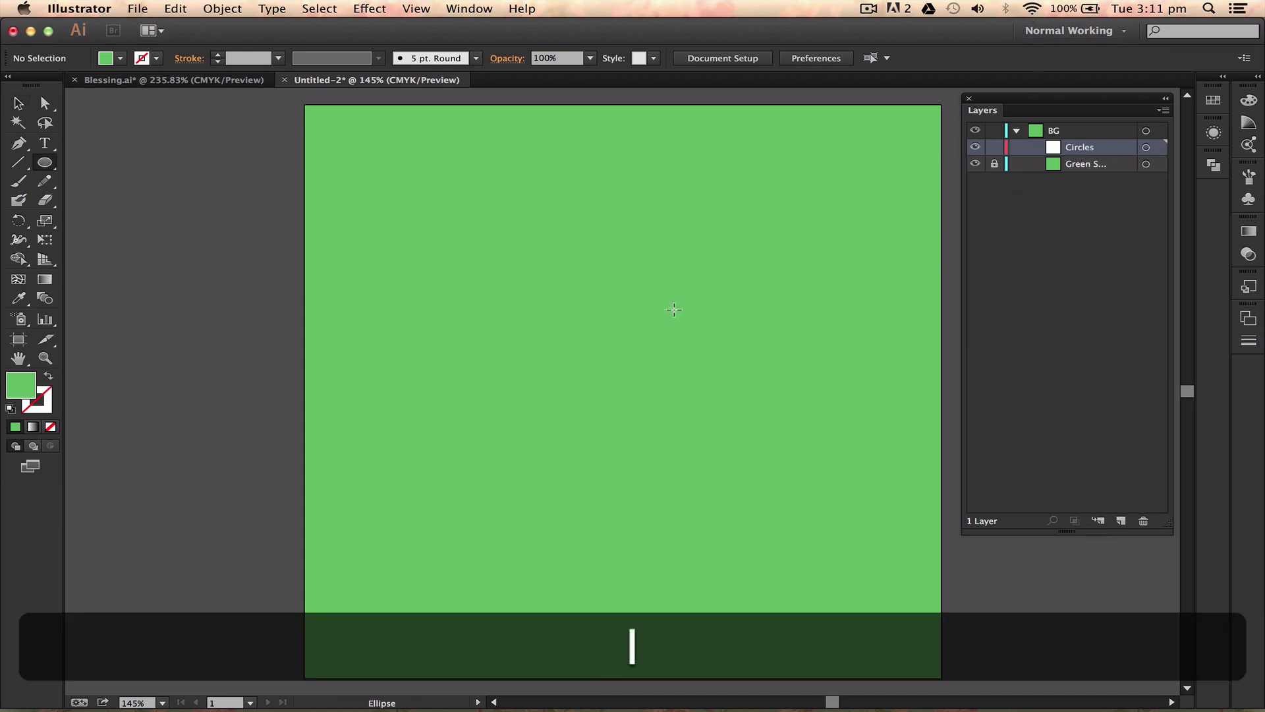
pyautogui.moveTo(586, 337); pyautogui.dragTo(624, 374)
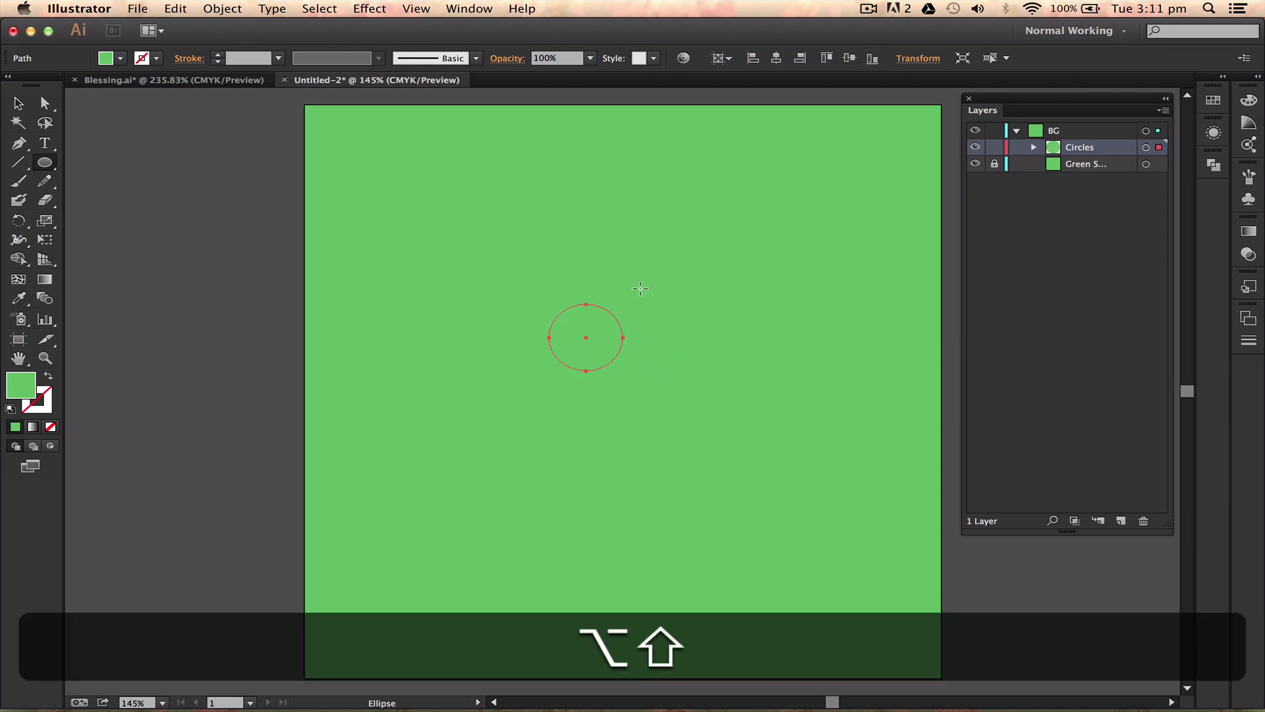
pyautogui.click(1249, 100)
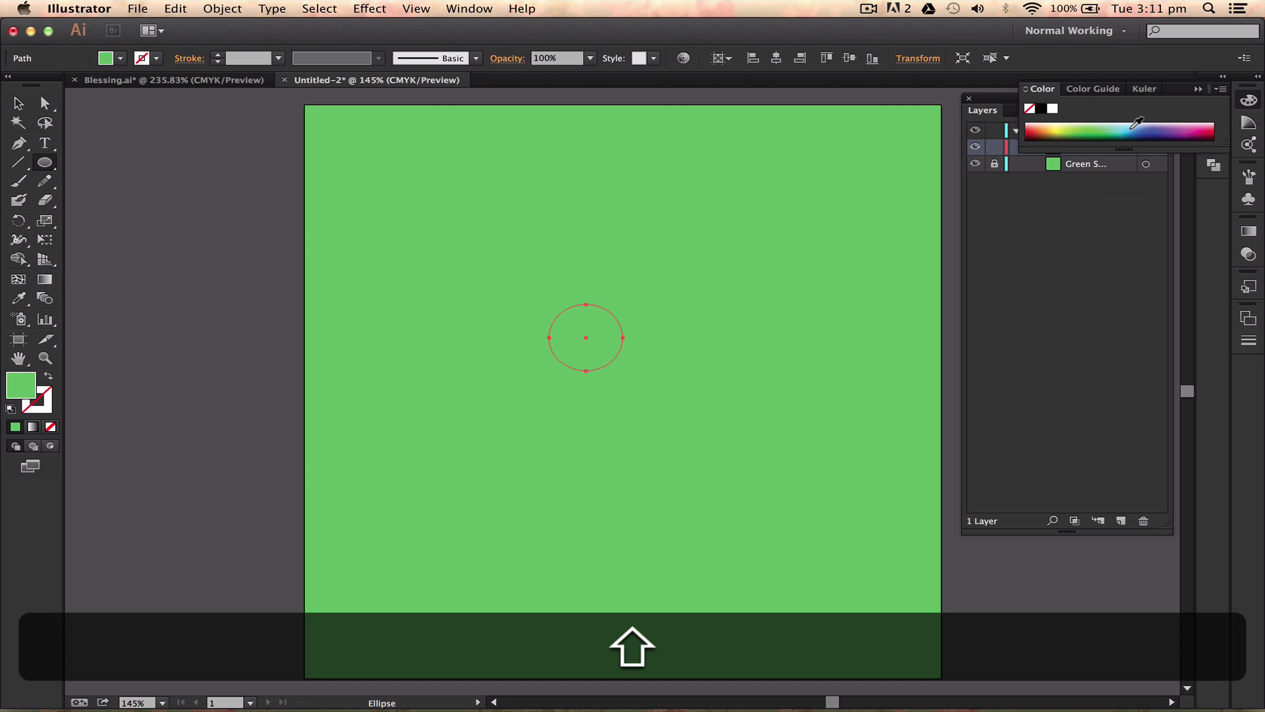
pyautogui.click(1136, 124)
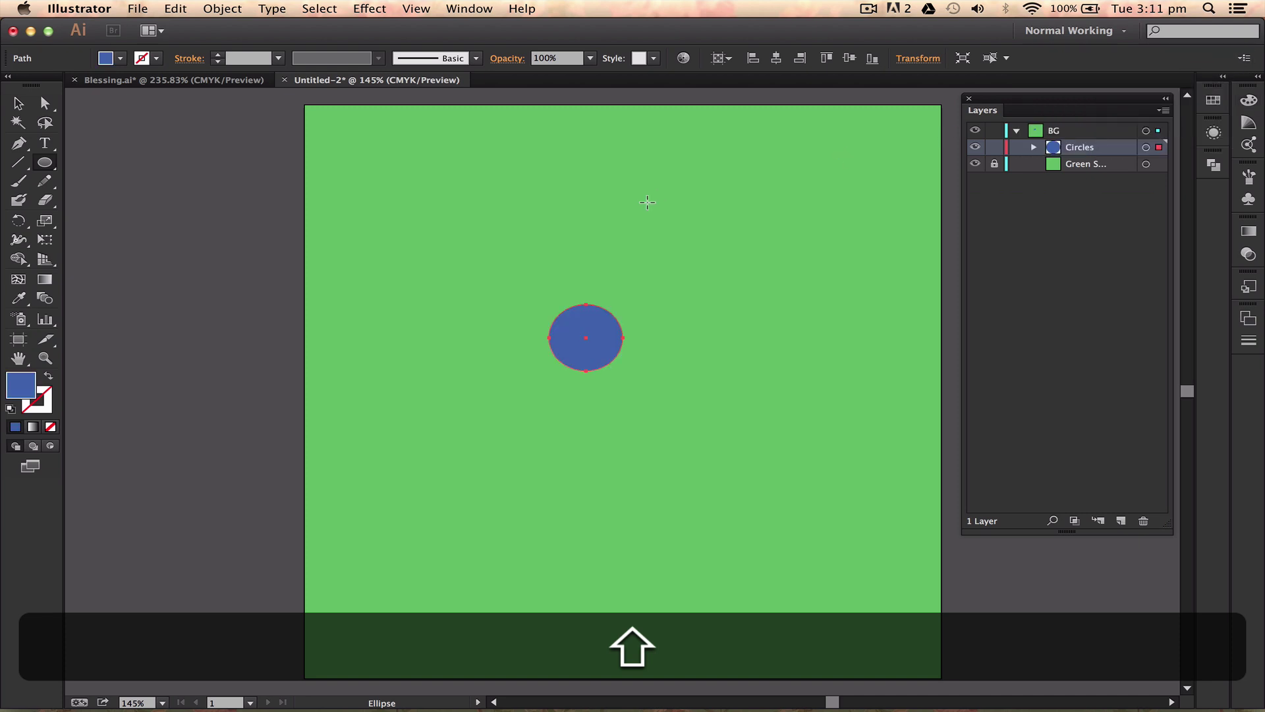
pyautogui.hotkey('shift', 'v')
# Build a row of blue circles across the top of the artboard from the top-left corner.
pyautogui.moveTo(544, 312); pyautogui.dragTo(435, 159)
pyautogui.moveTo(435, 160); pyautogui.dragTo(521, 159)
pyautogui.press('shift+super+d')
pyautogui.press('shift+super+d')
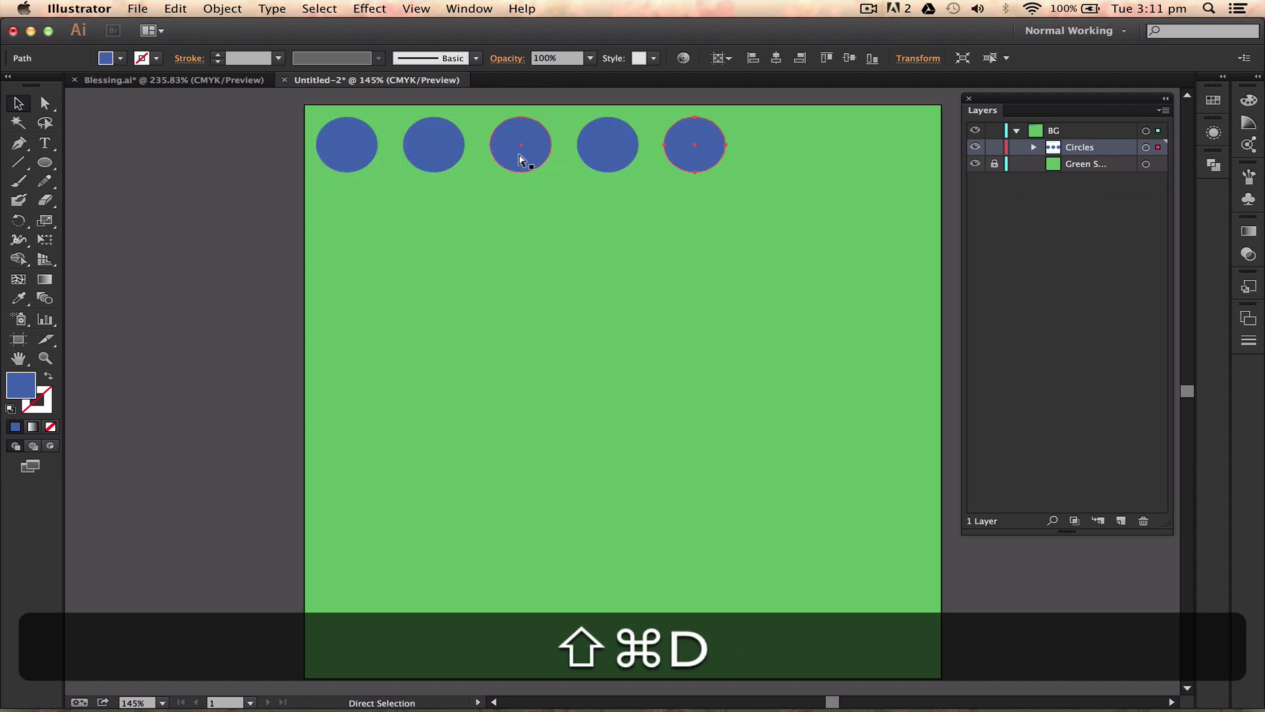
pyautogui.press('shift+super+d')
pyautogui.press('shift+super+d')
pyautogui.press('shift+super+d')
pyautogui.press('shift+super+BackSpace')
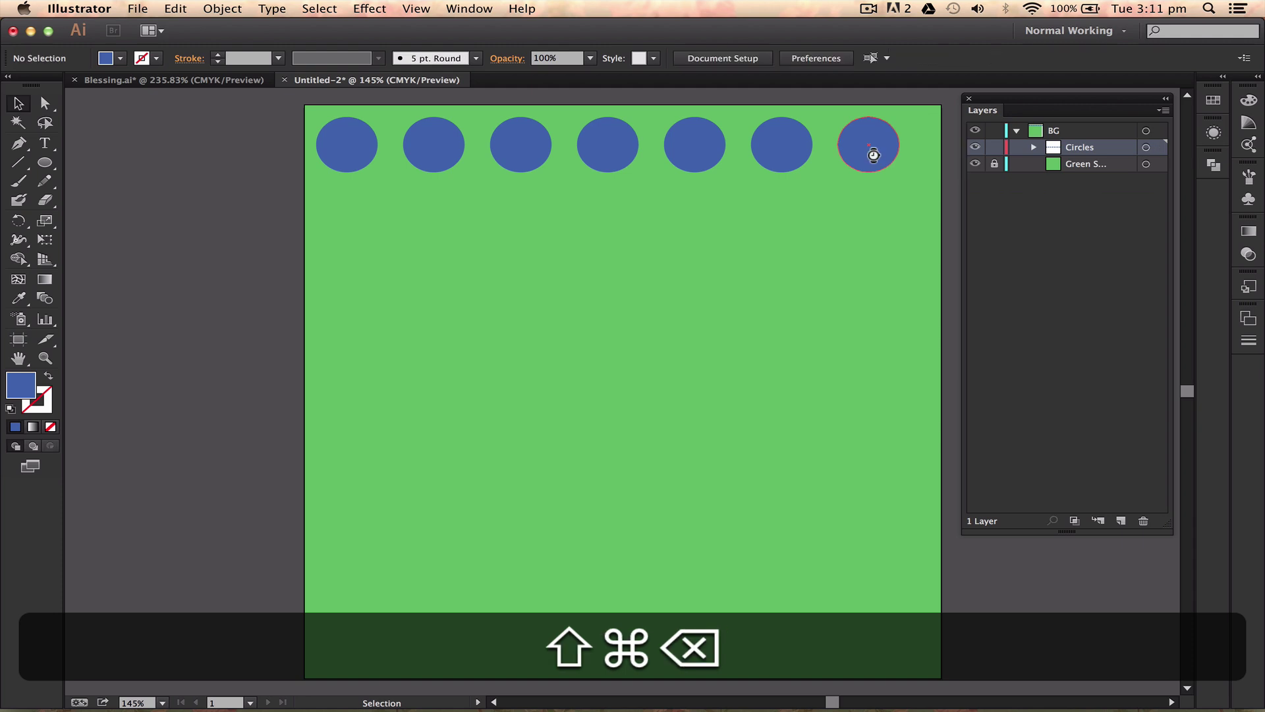
pyautogui.moveTo(336, 143); pyautogui.dragTo(367, 162)
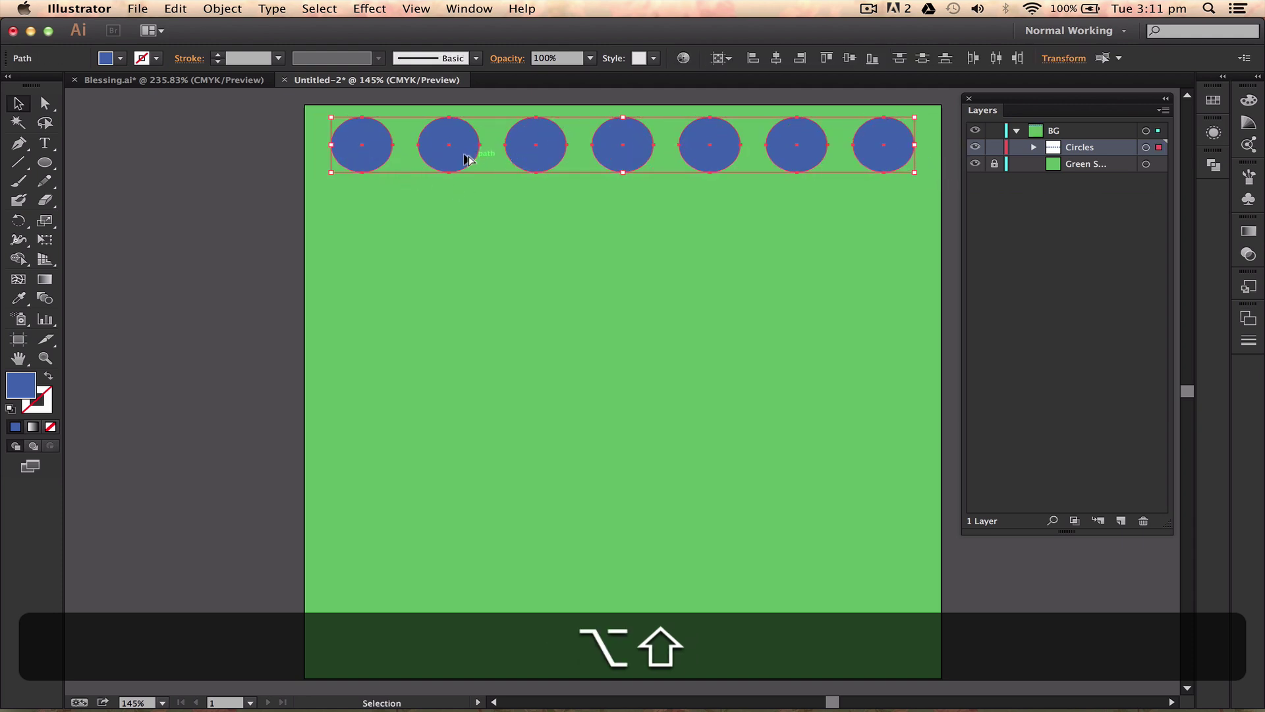
# Copy the circle row down into six rows and nudge the whole grid slightly lower.
pyautogui.moveTo(462, 155); pyautogui.dragTo(452, 245)
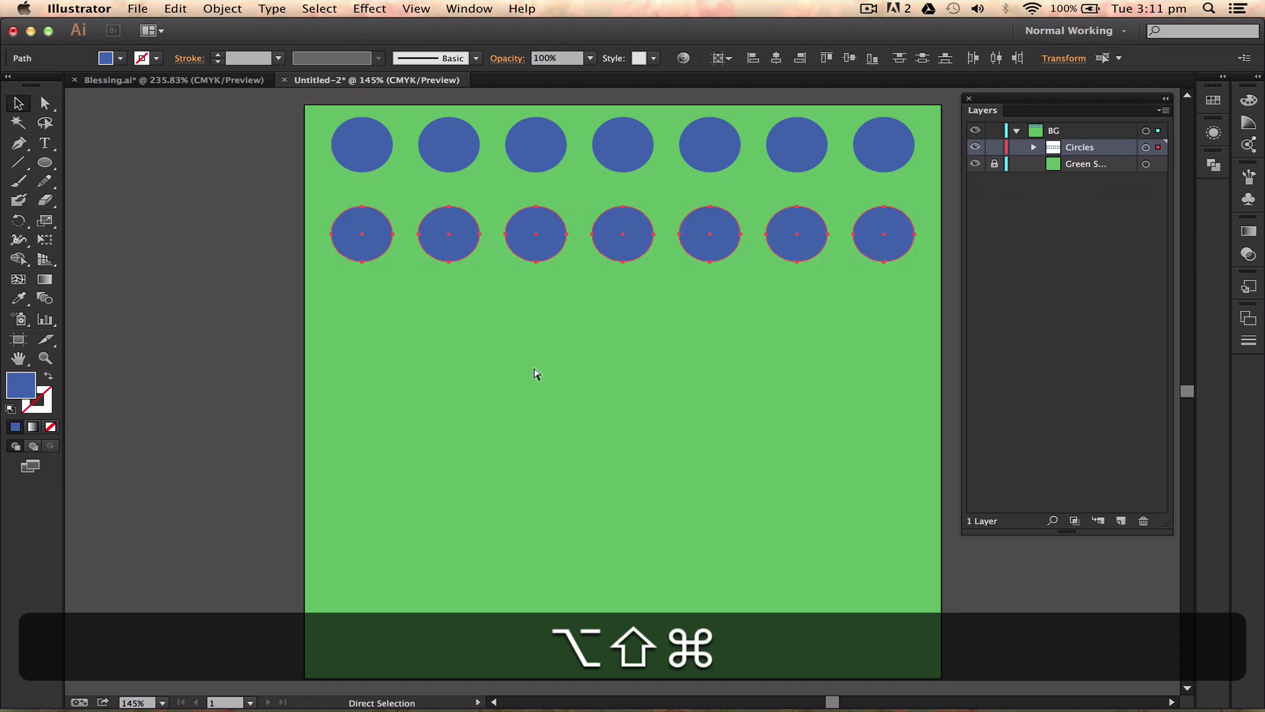
pyautogui.press('shift+super+d')
pyautogui.press('shift+super+d')
pyautogui.press('shift+super+d')
pyautogui.press('shift+super+d')
pyautogui.press('shift+super+d')
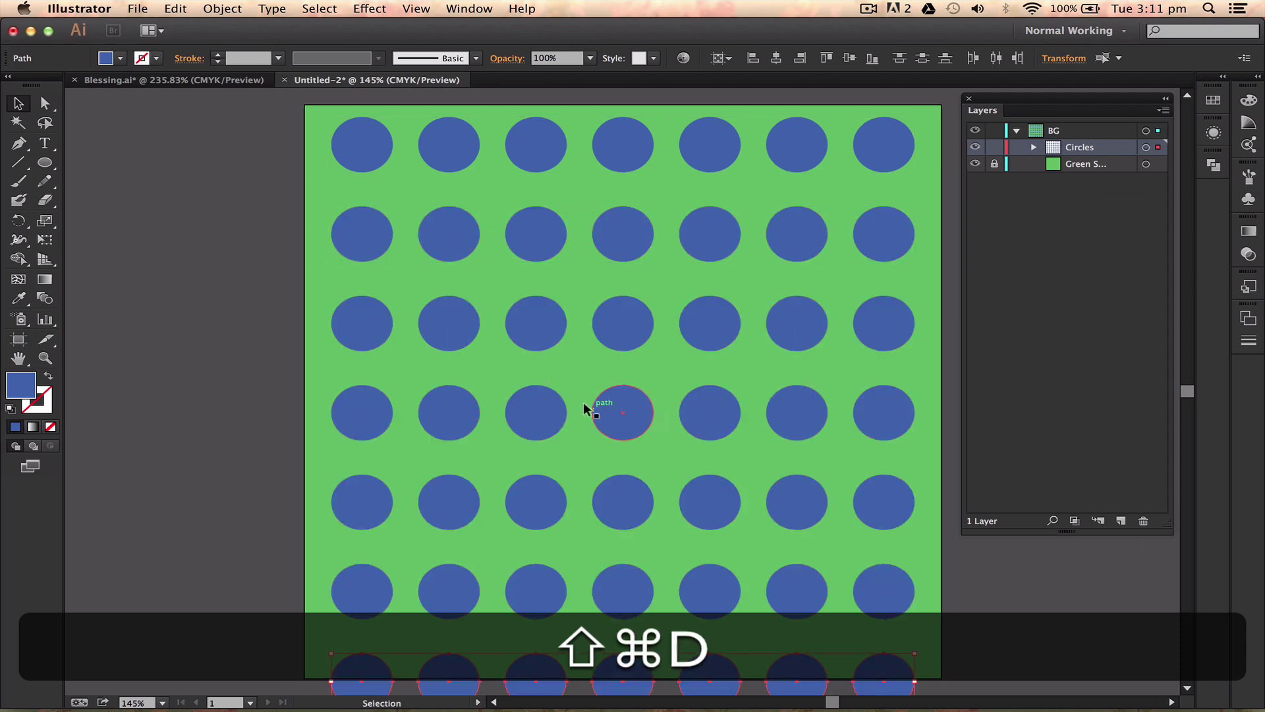
pyautogui.hotkey('shift', 'BackSpace')
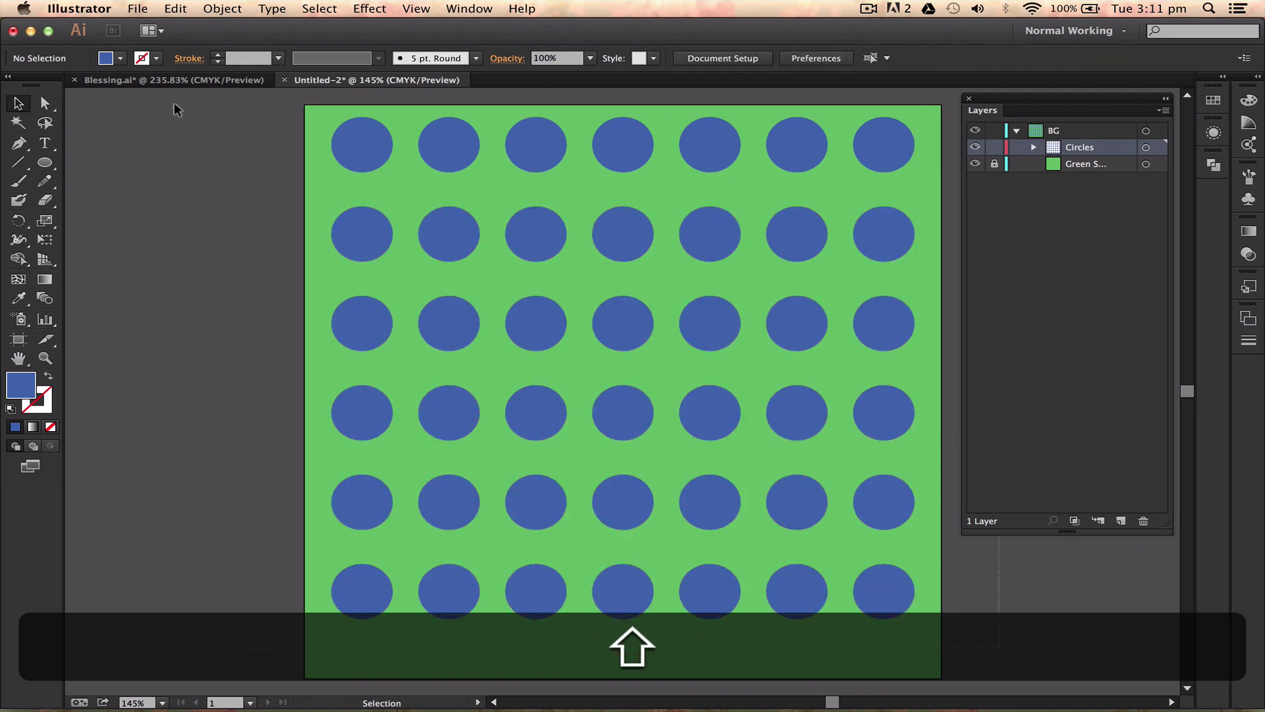
pyautogui.press('super+a')
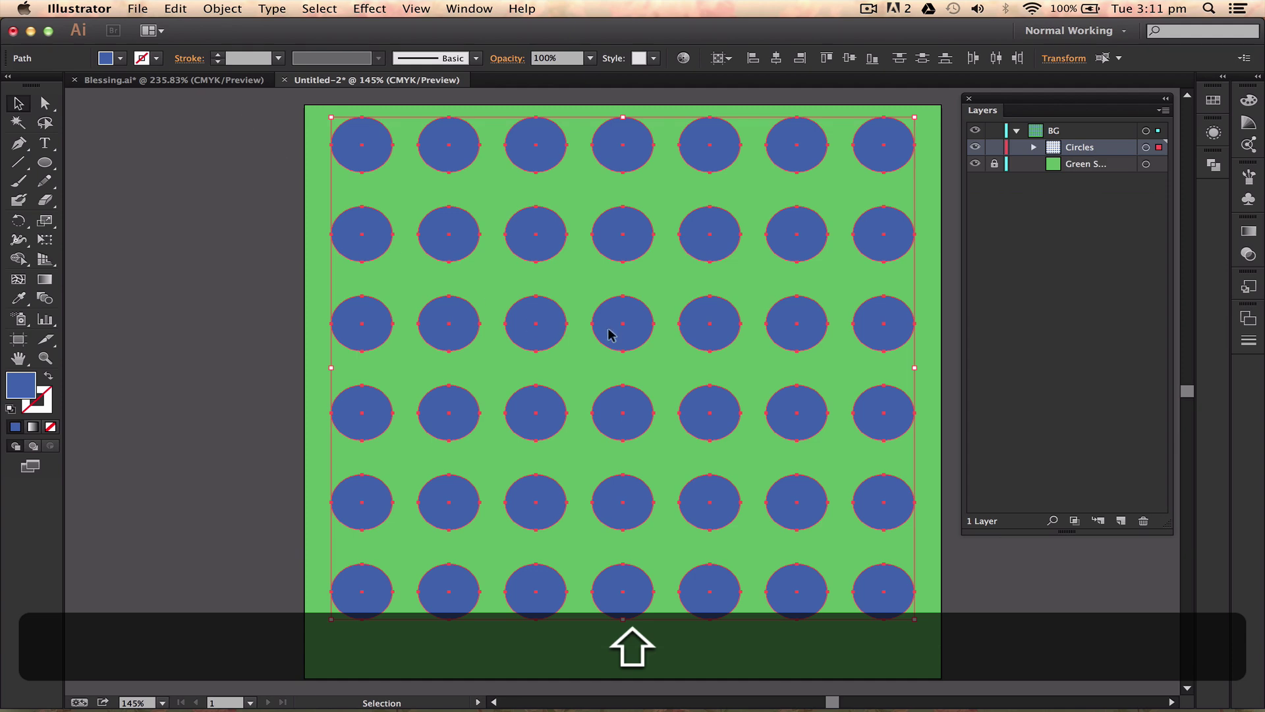
pyautogui.moveTo(607, 334); pyautogui.dragTo(610, 357)
pyautogui.click(241, 349)
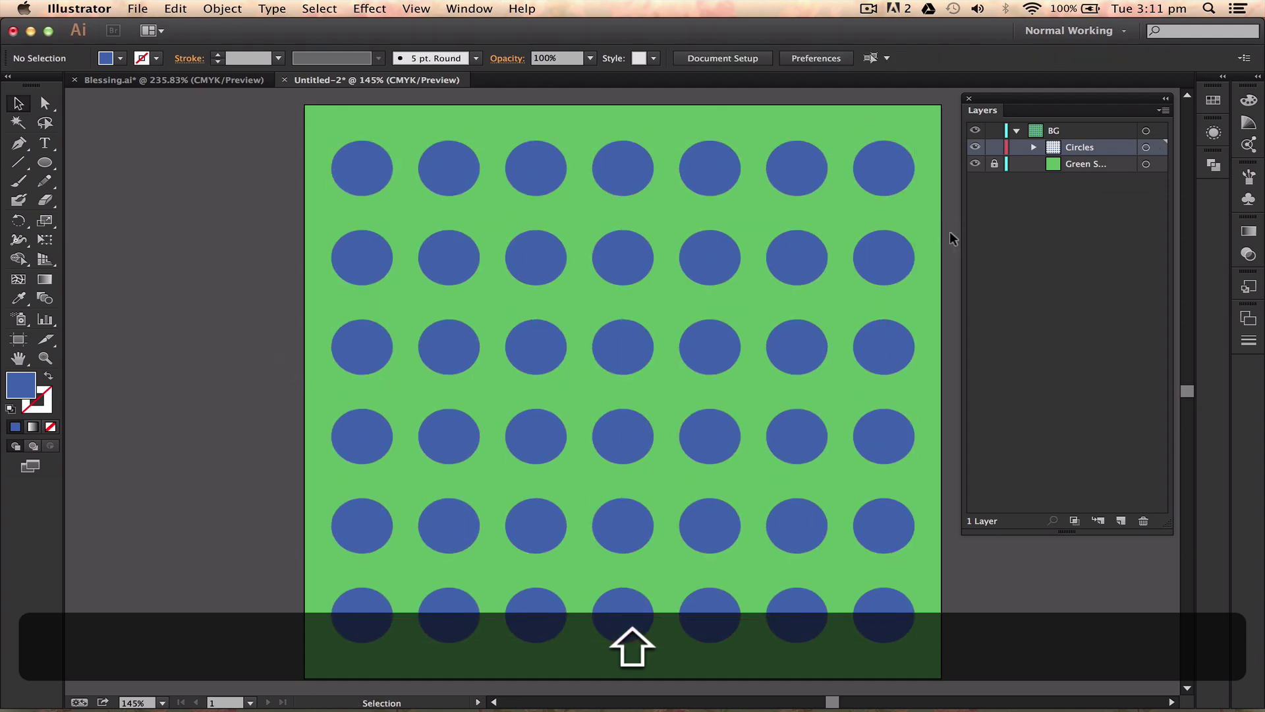
# Expand the Circles sublayer and name the first two circle paths 1 and 2.
pyautogui.click(1032, 148)
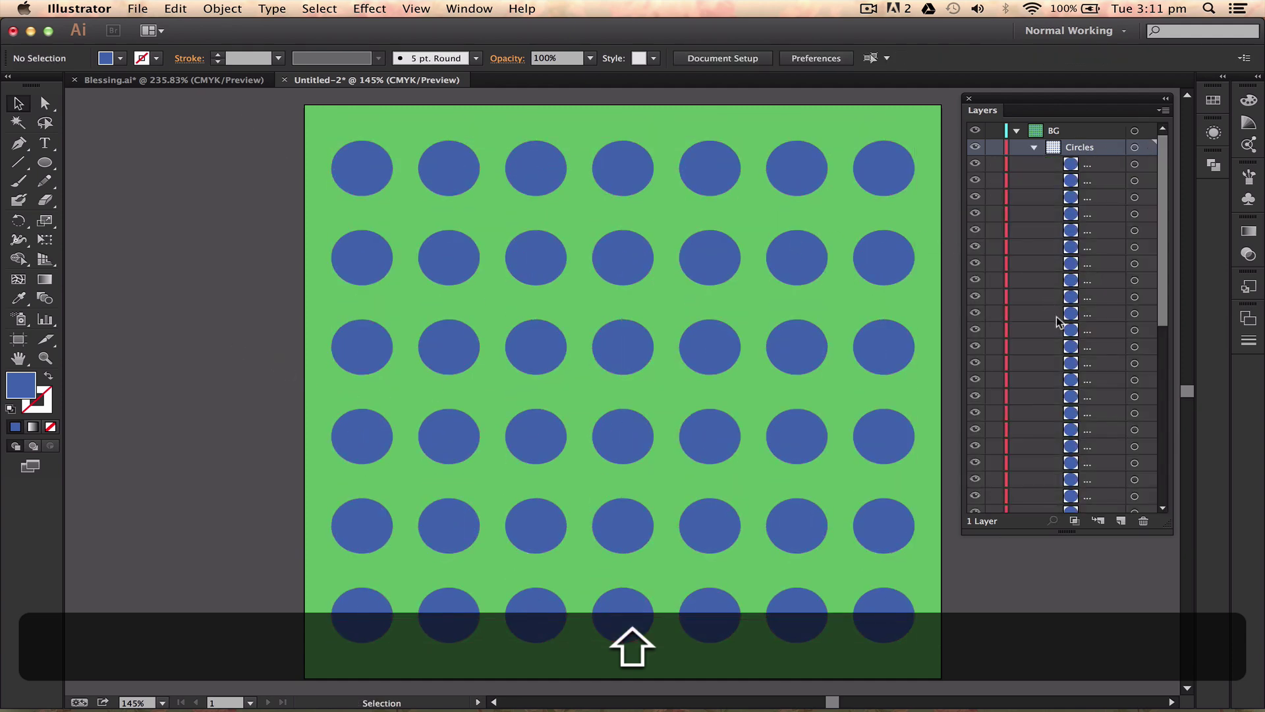
pyautogui.scroll(-5, 1057, 318)
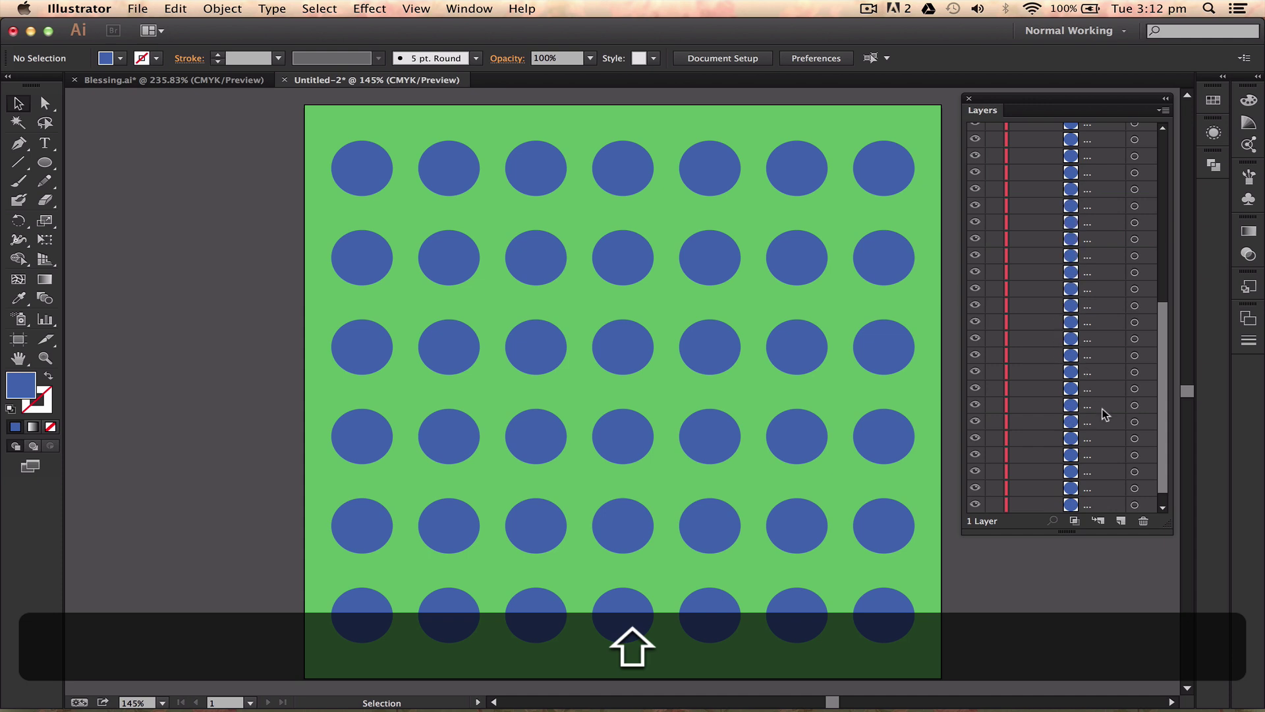
pyautogui.click(1134, 388)
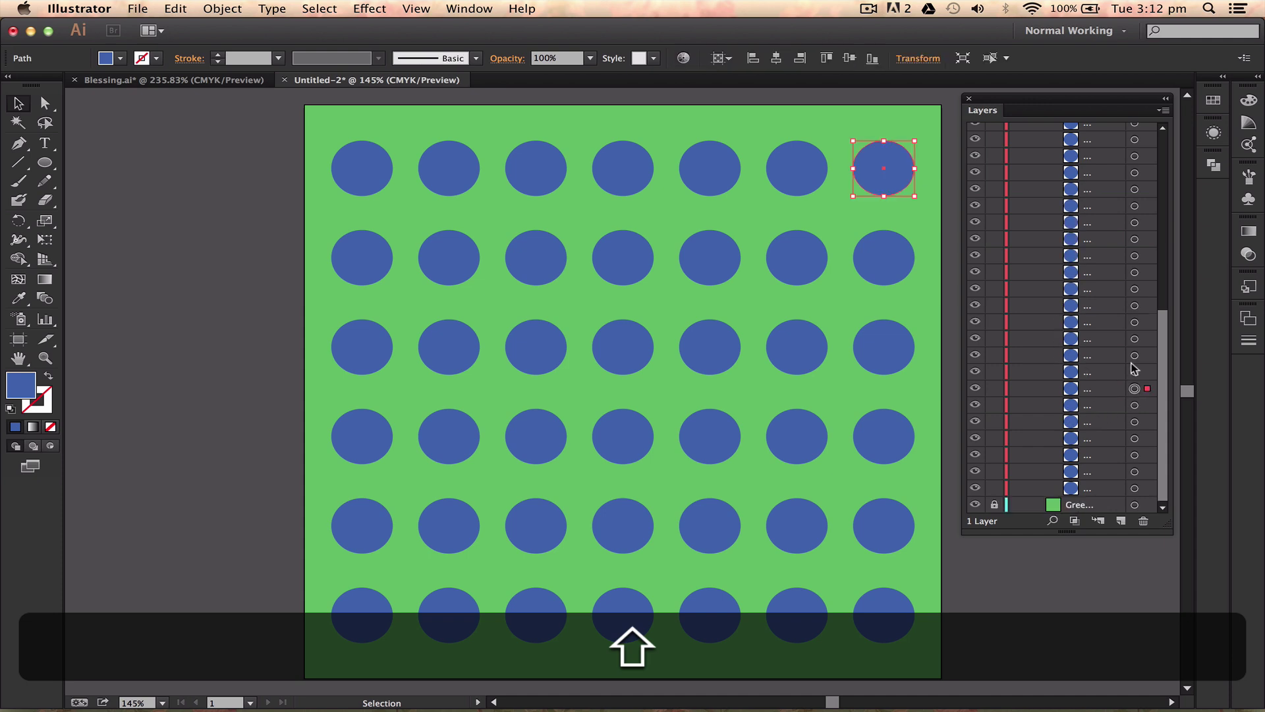
pyautogui.scroll(5, 1139, 293)
pyautogui.doubleClick(1078, 170)
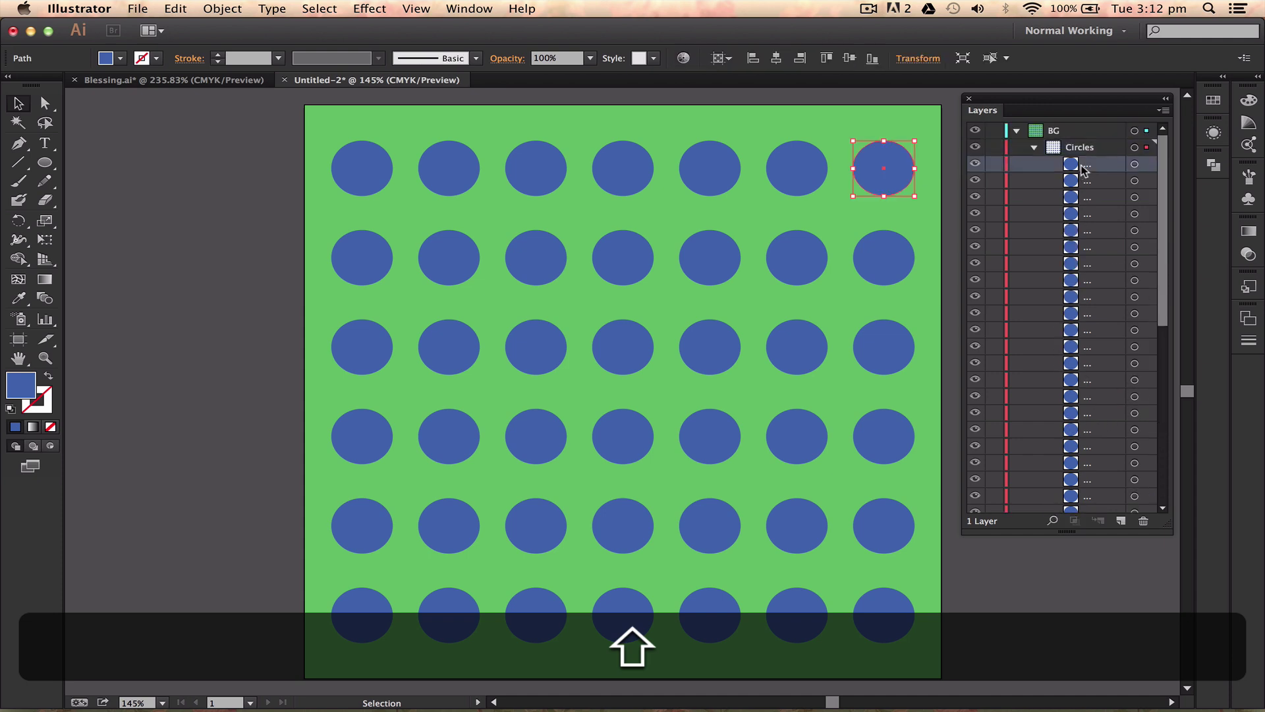
pyautogui.write('1')
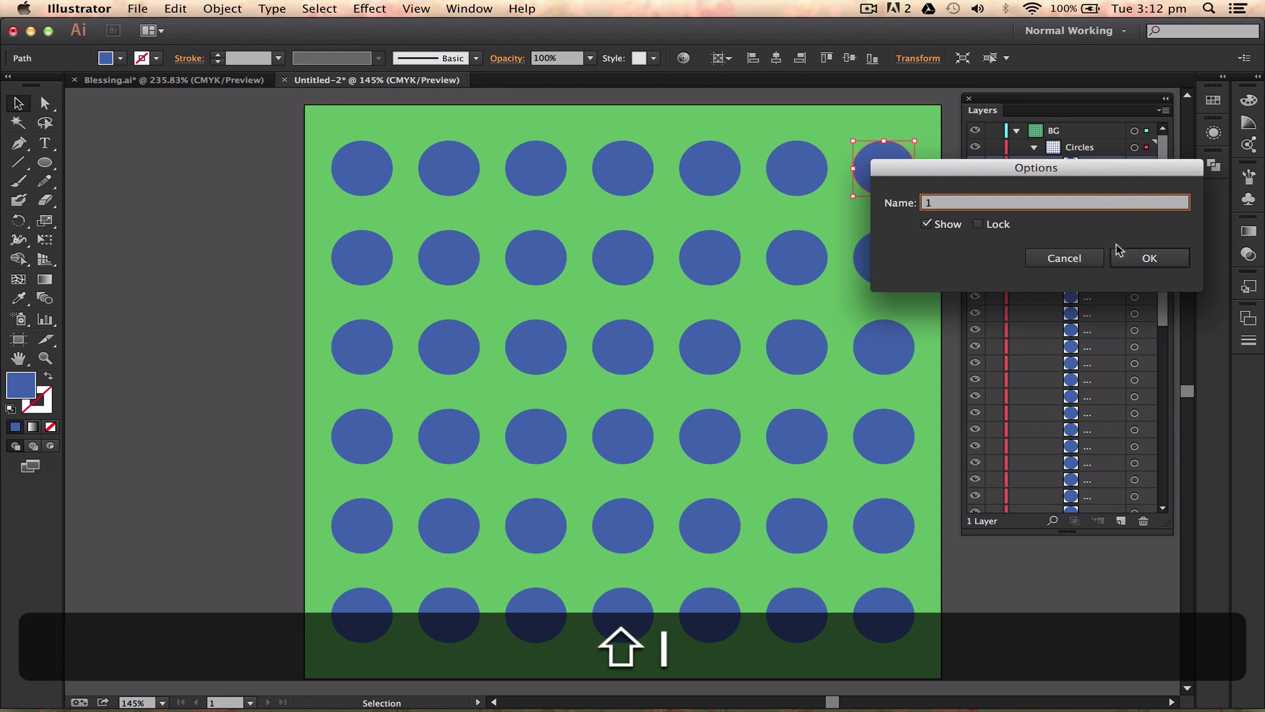
pyautogui.click(1118, 256)
pyautogui.doubleClick(1091, 181)
pyautogui.write('2')
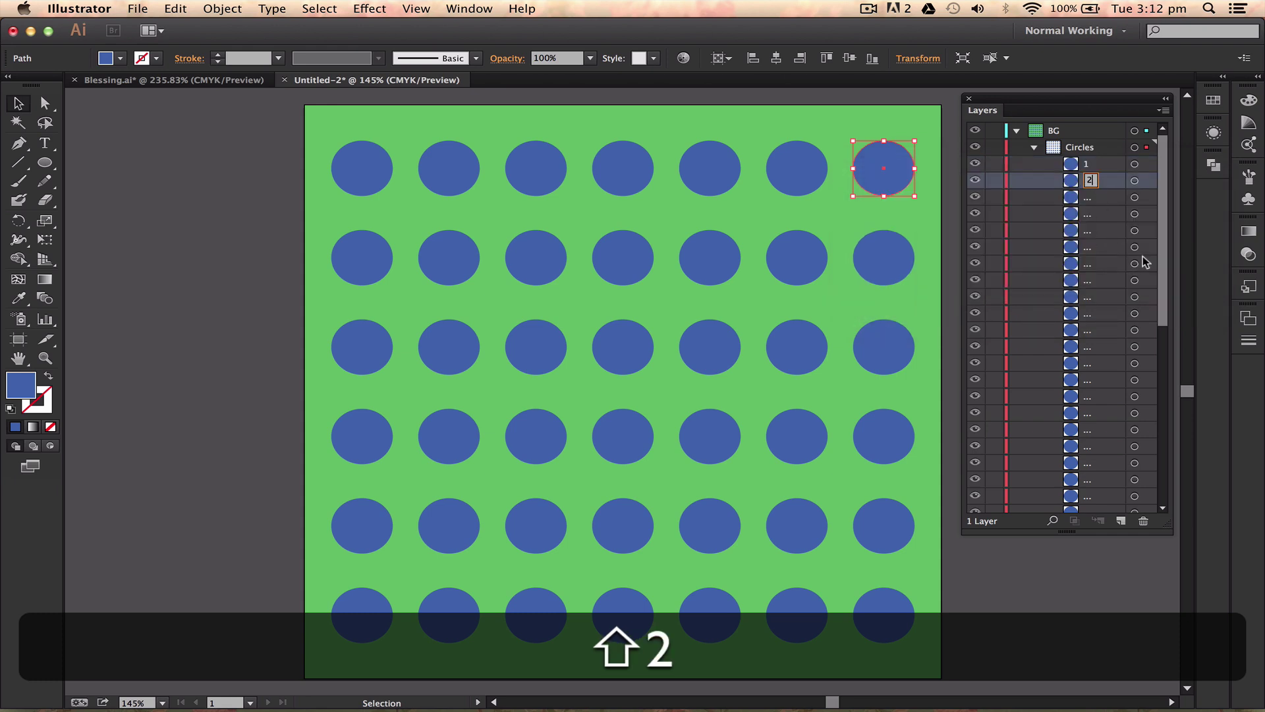
pyautogui.click(1120, 251)
# Collapse and re-expand the Circles sublayer several times, leaving it expanded.
pyautogui.click(1034, 147)
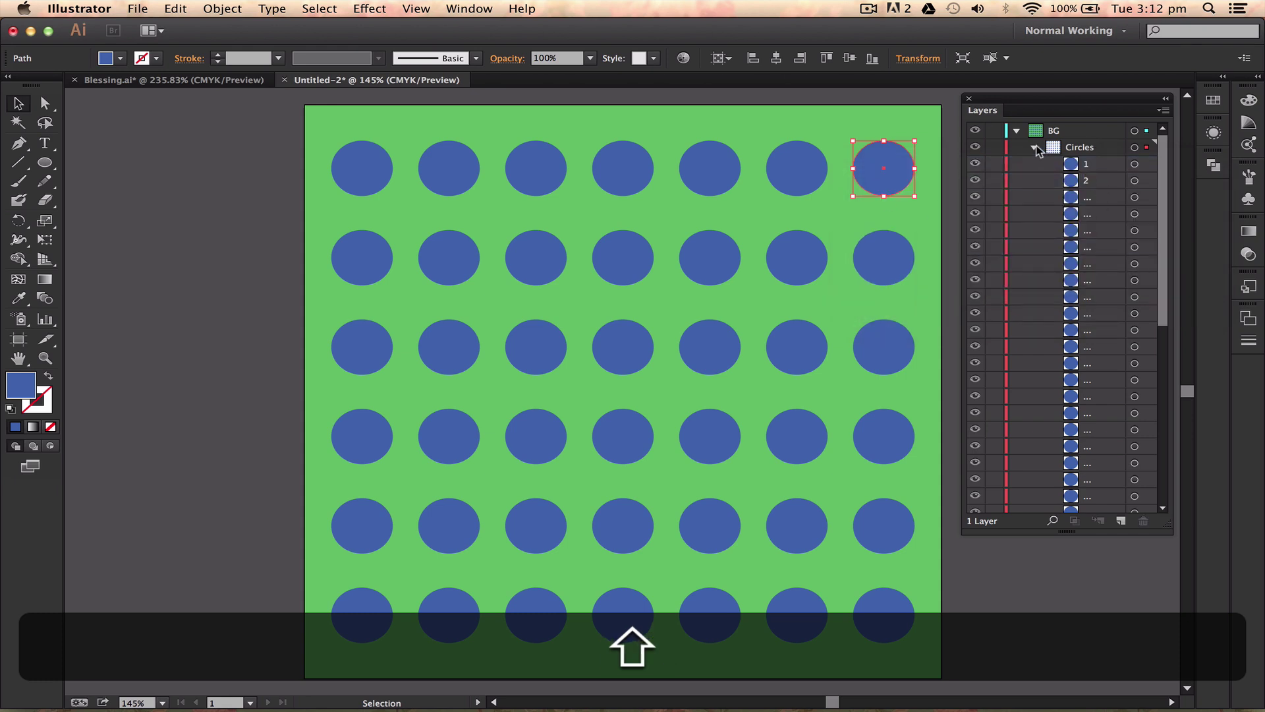
pyautogui.click(1031, 146)
pyautogui.click(1030, 145)
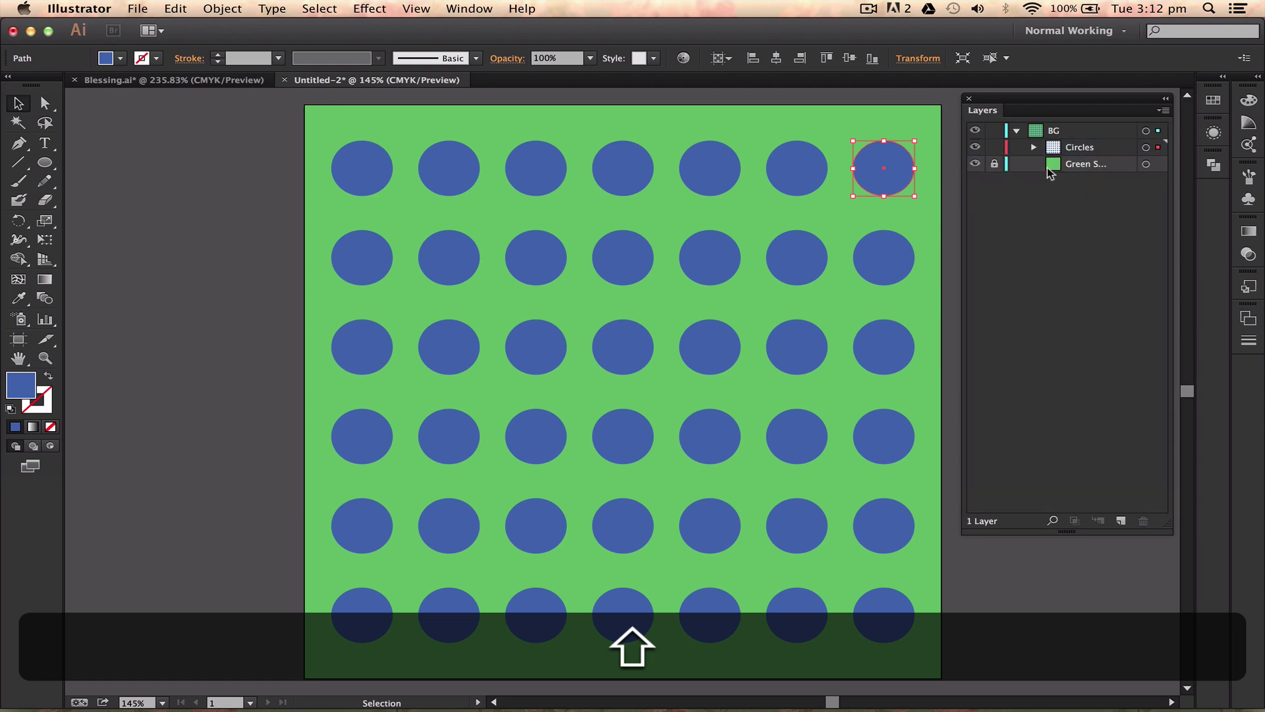
pyautogui.click(1035, 148)
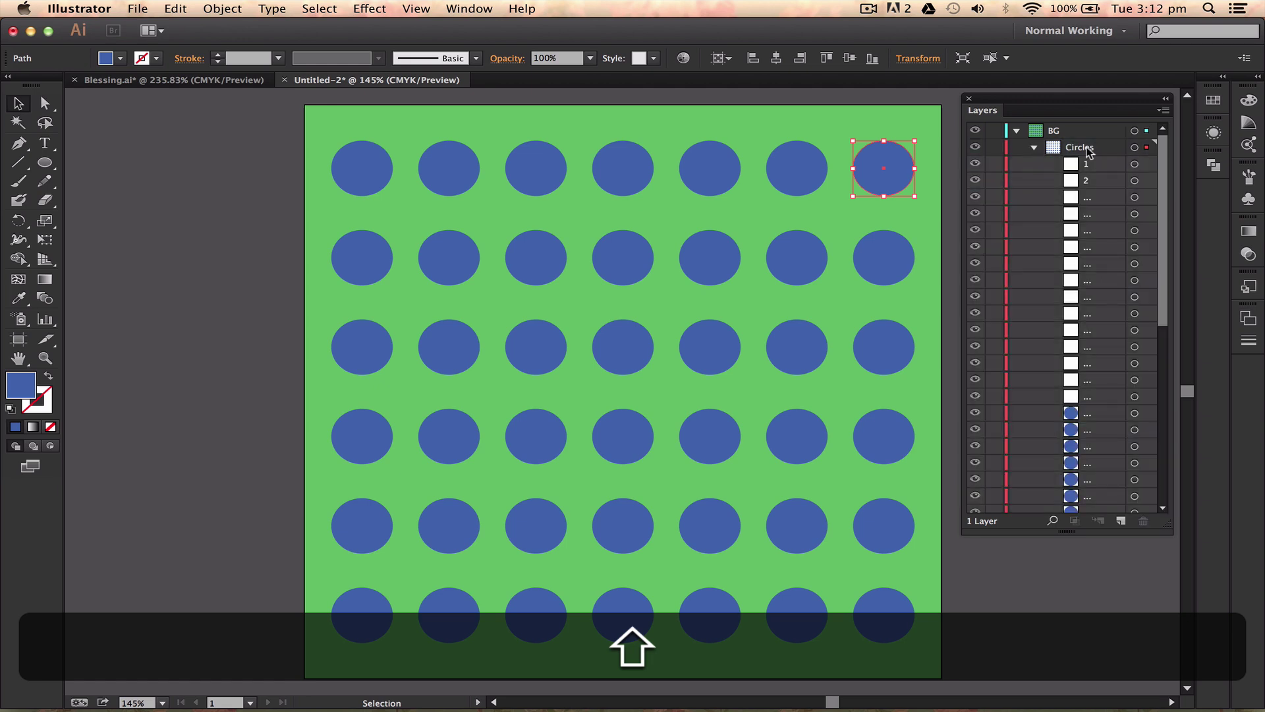
pyautogui.click(1035, 148)
pyautogui.click(1035, 148)
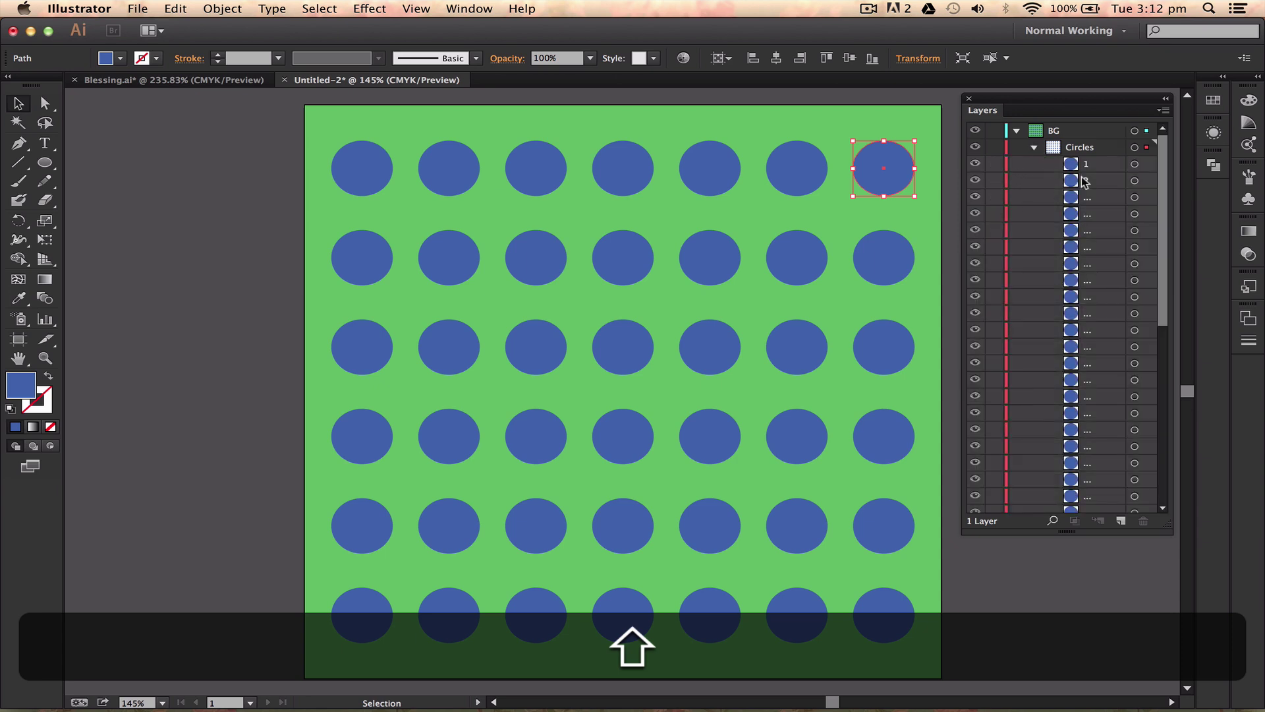
# Group all the blue circles in the Circles sublayer into a single group.
pyautogui.moveTo(1159, 275); pyautogui.dragTo(1144, 211)
pyautogui.scroll(-3, 746, 300)
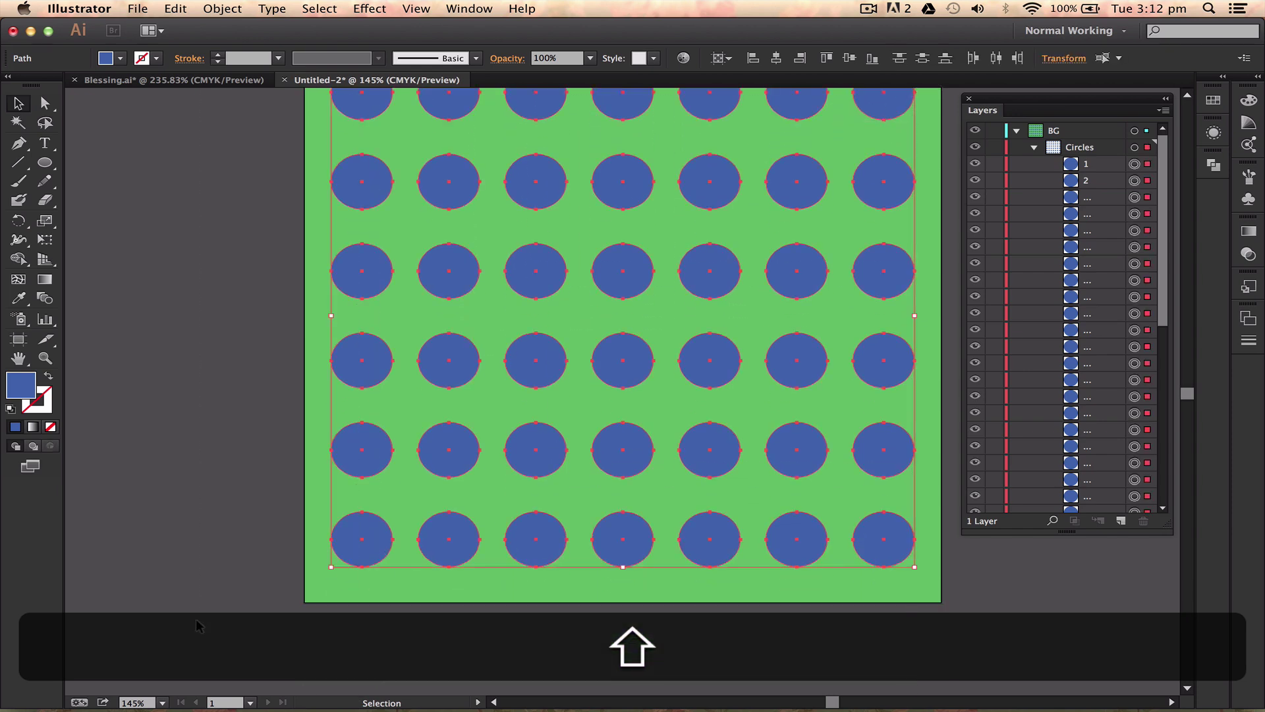
pyautogui.click(196, 618)
pyautogui.scroll(2, 195, 618)
pyautogui.hscroll(1, 196, 619)
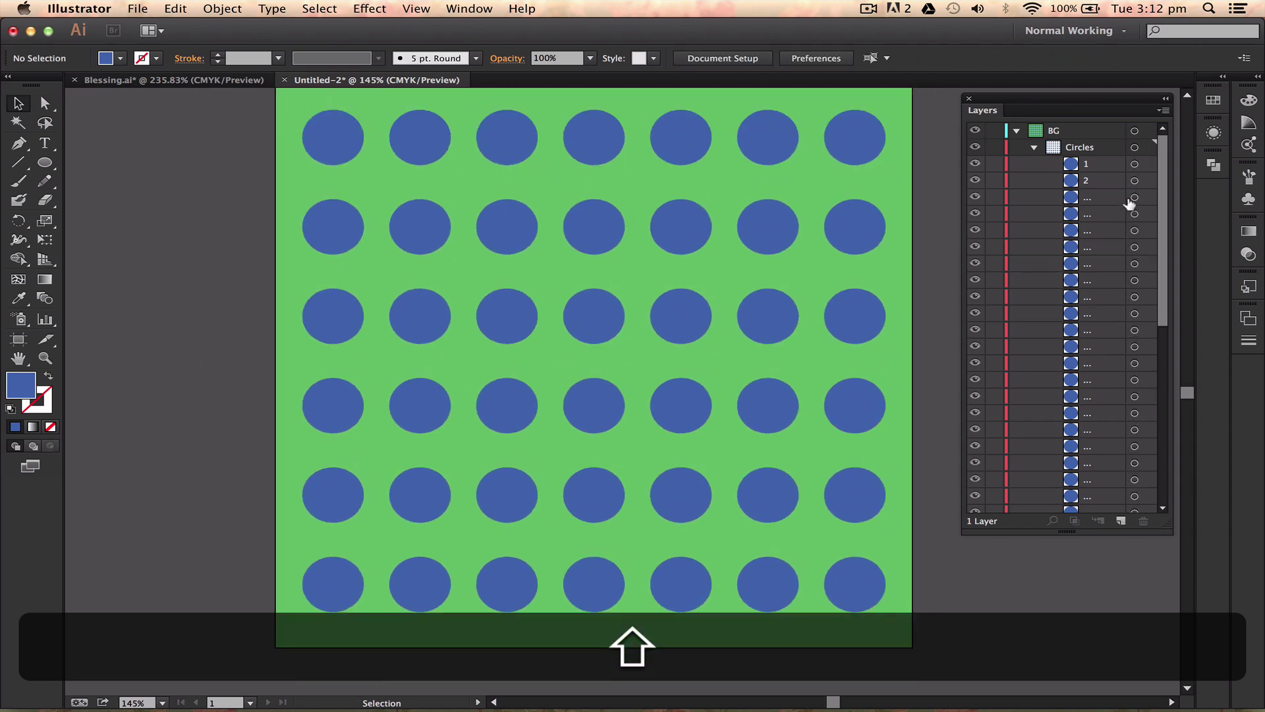
pyautogui.click(1135, 146)
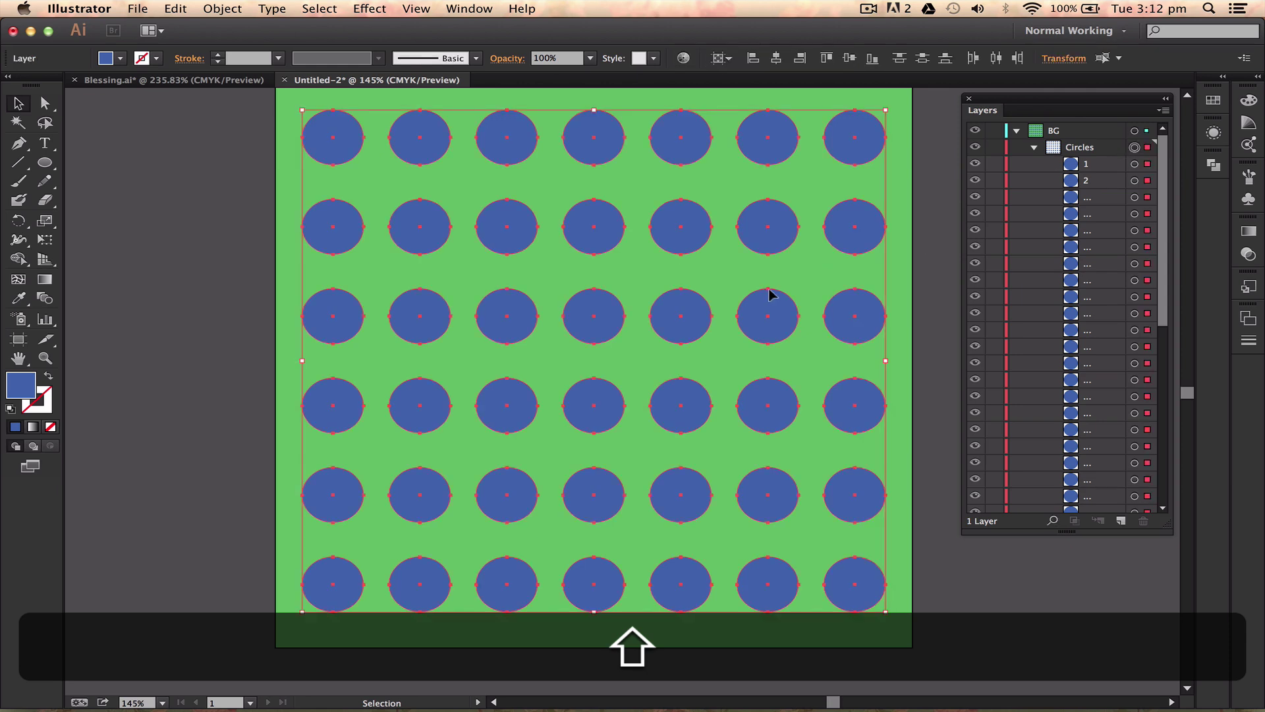
pyautogui.press('super+shift+g')
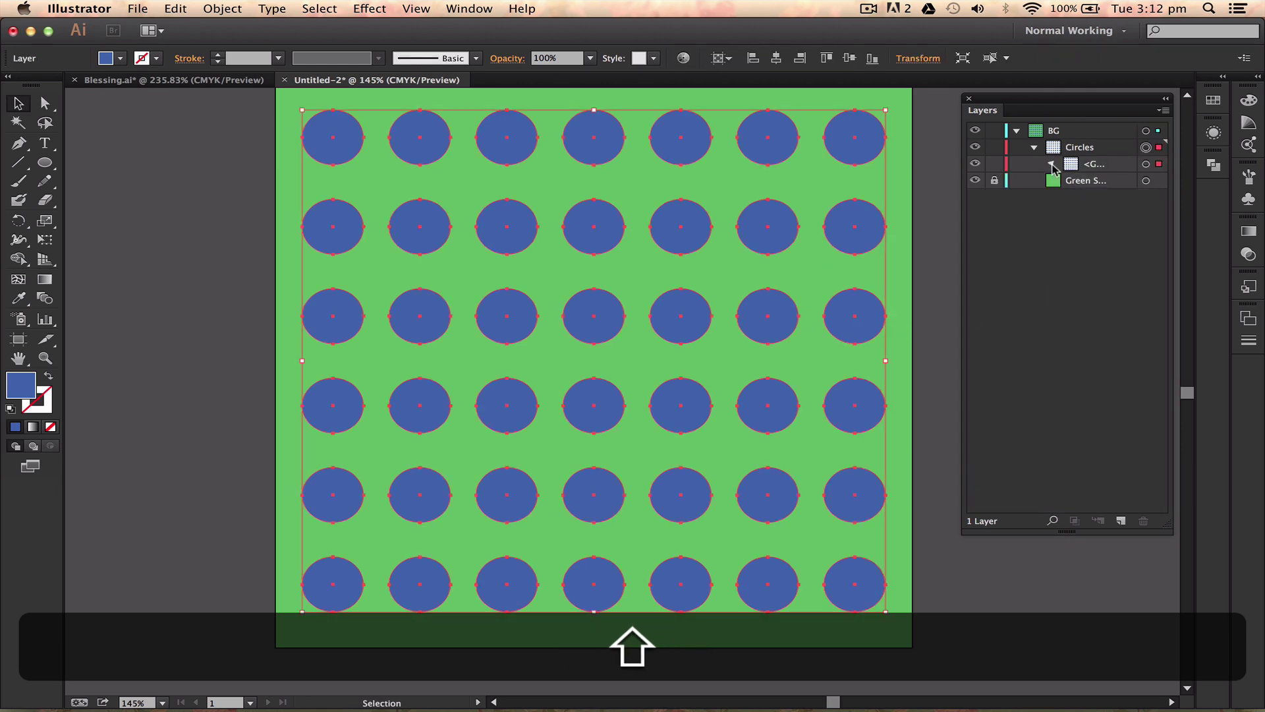
pyautogui.click(1051, 164)
pyautogui.click(1052, 164)
pyautogui.click(1052, 165)
# Deselect, collapse the BG layer and lock it.
pyautogui.click(919, 264)
pyautogui.click(1018, 130)
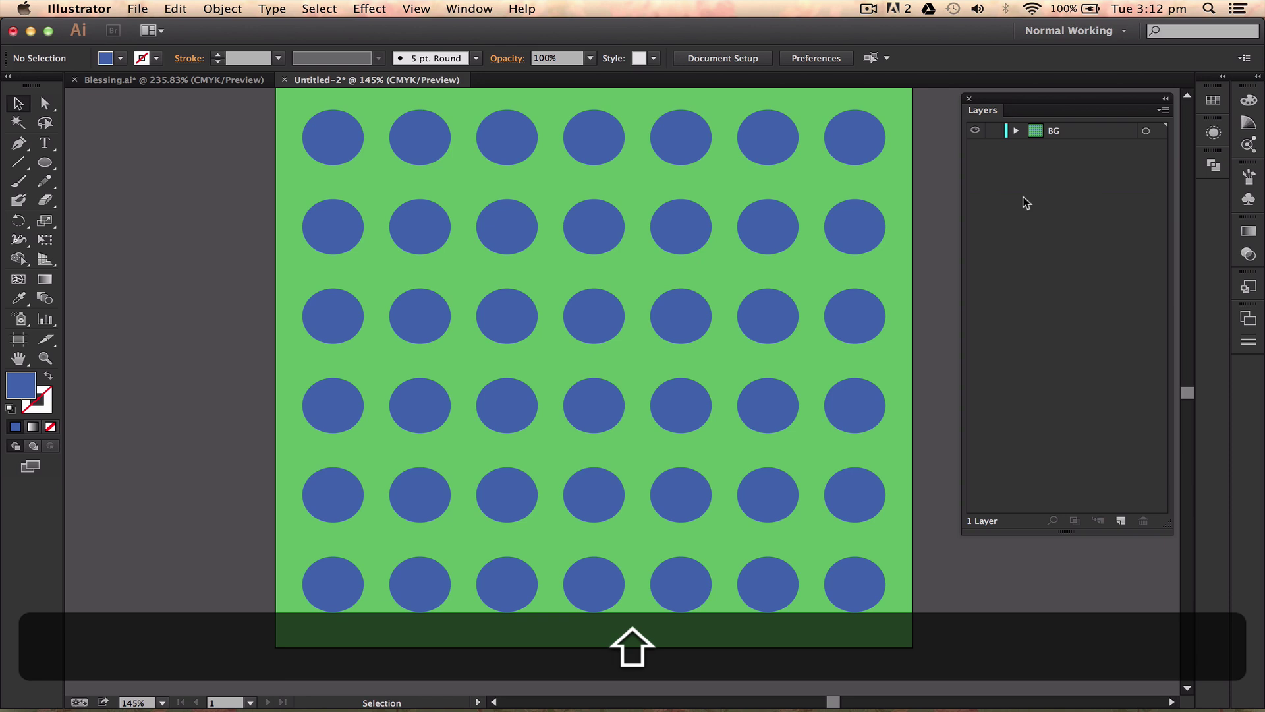
pyautogui.click(1018, 131)
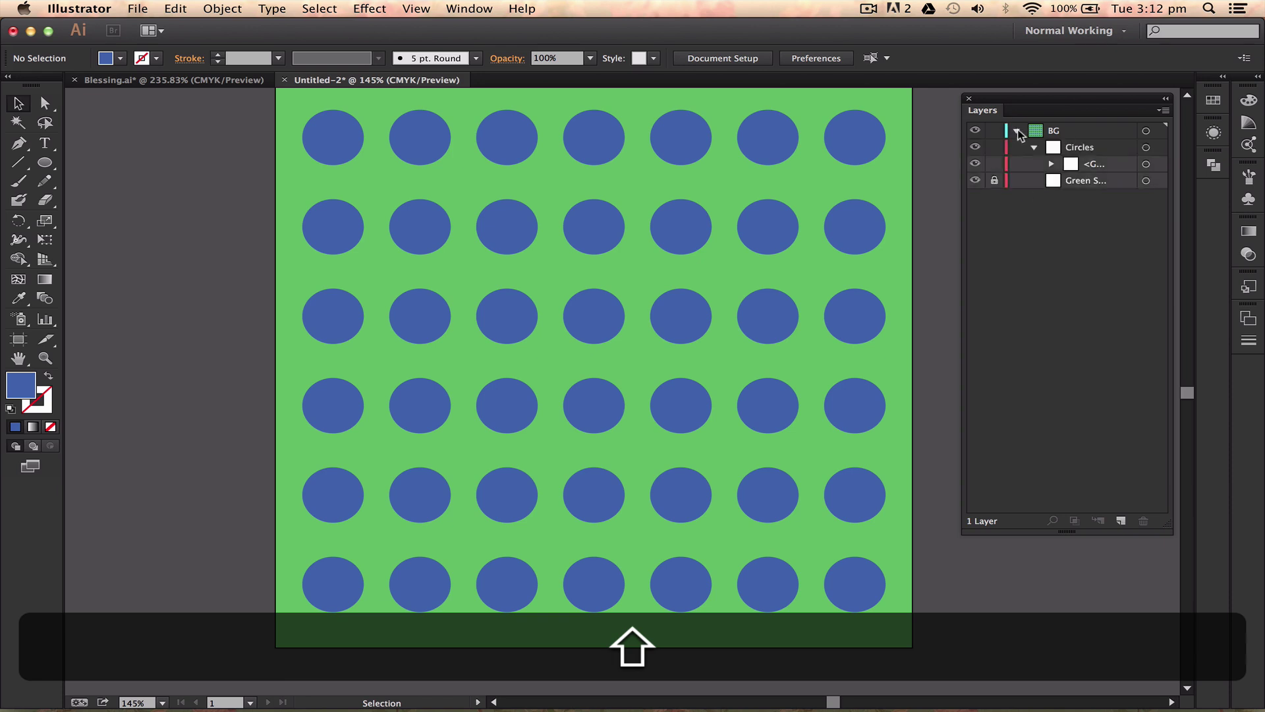
pyautogui.click(1018, 130)
pyautogui.click(994, 130)
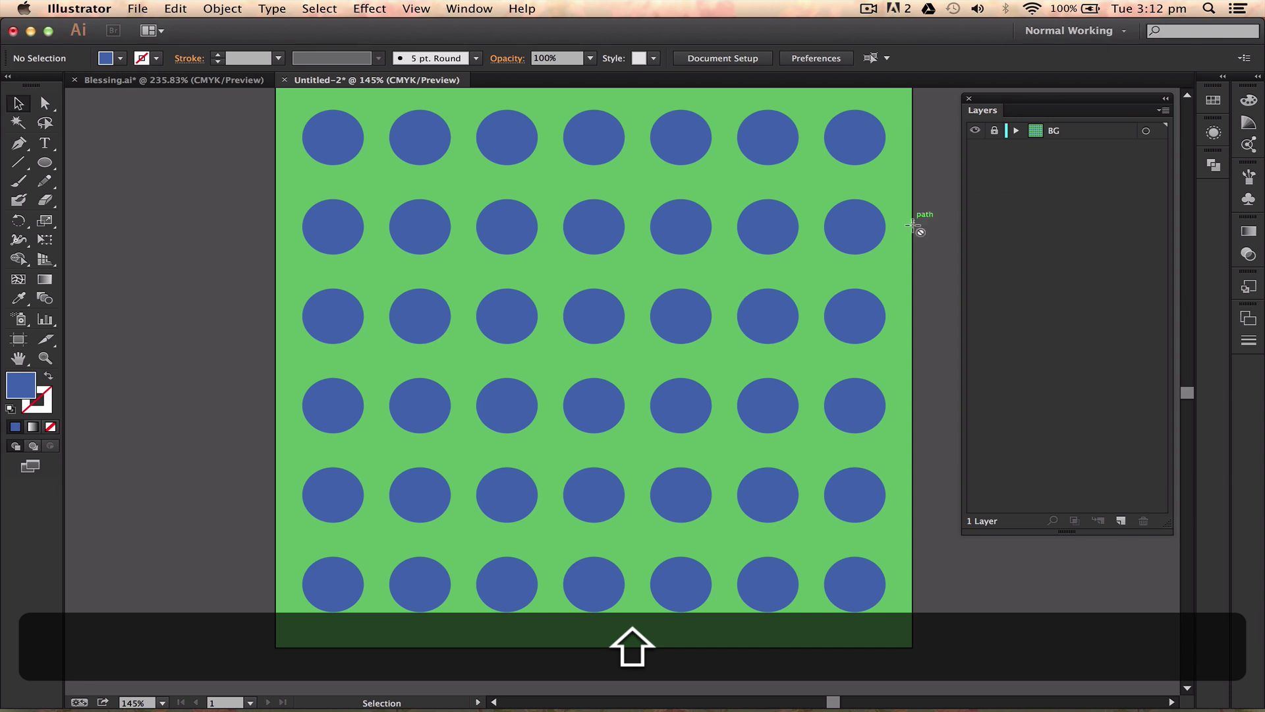
pyautogui.scroll(3, 748, 275)
pyautogui.hscroll(2, 740, 279)
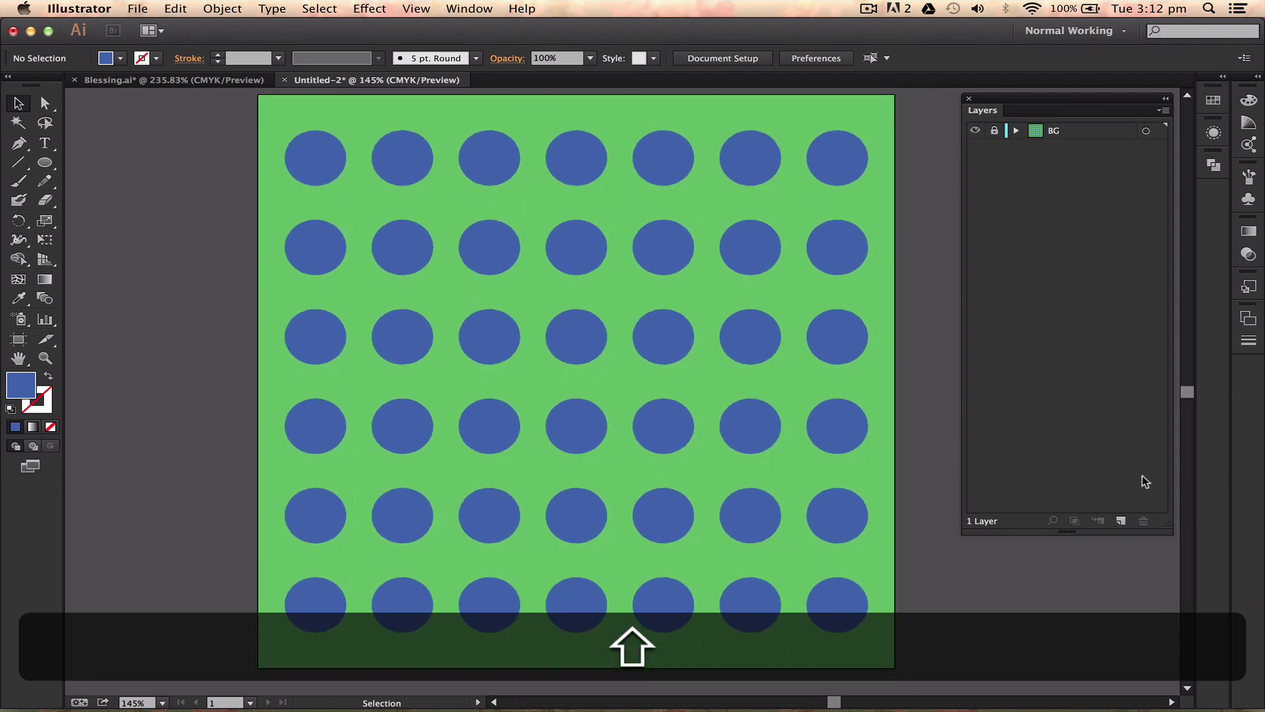
# Create Layer 3 and draw a large magenta square over the middle of the circle grid.
pyautogui.click(1121, 520)
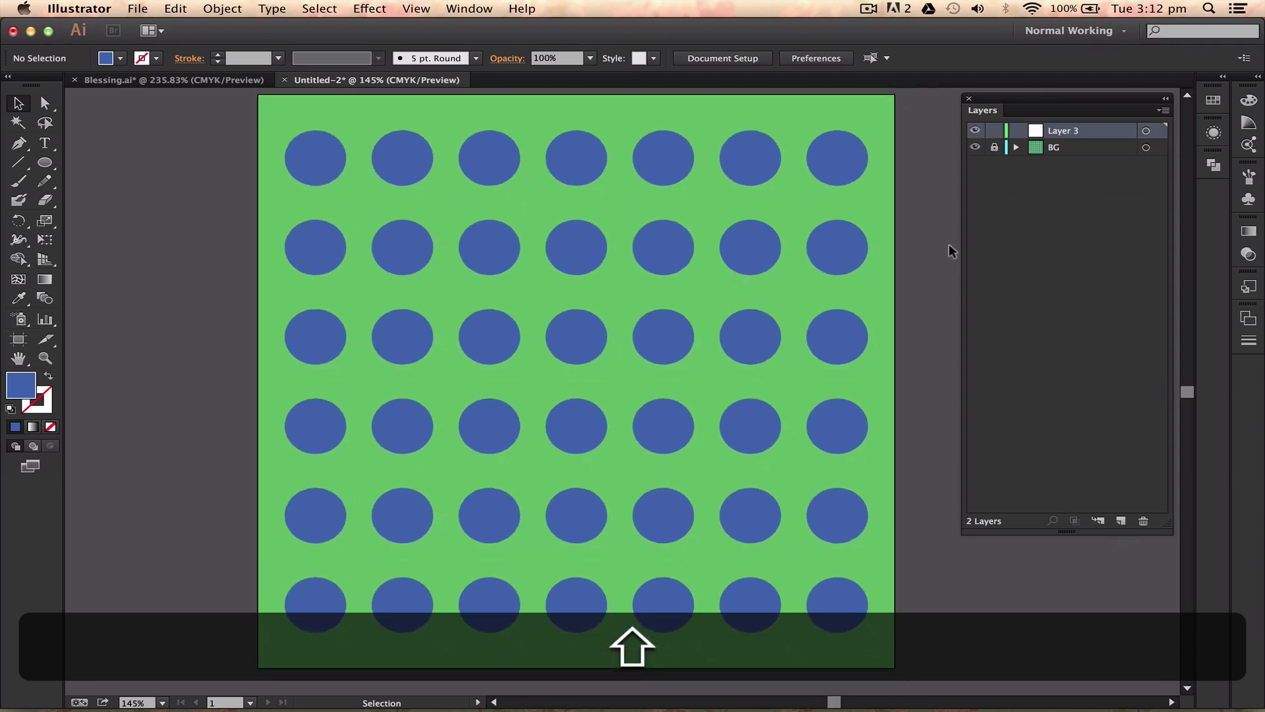
pyautogui.press('m')
pyautogui.moveTo(530, 309); pyautogui.dragTo(700, 462)
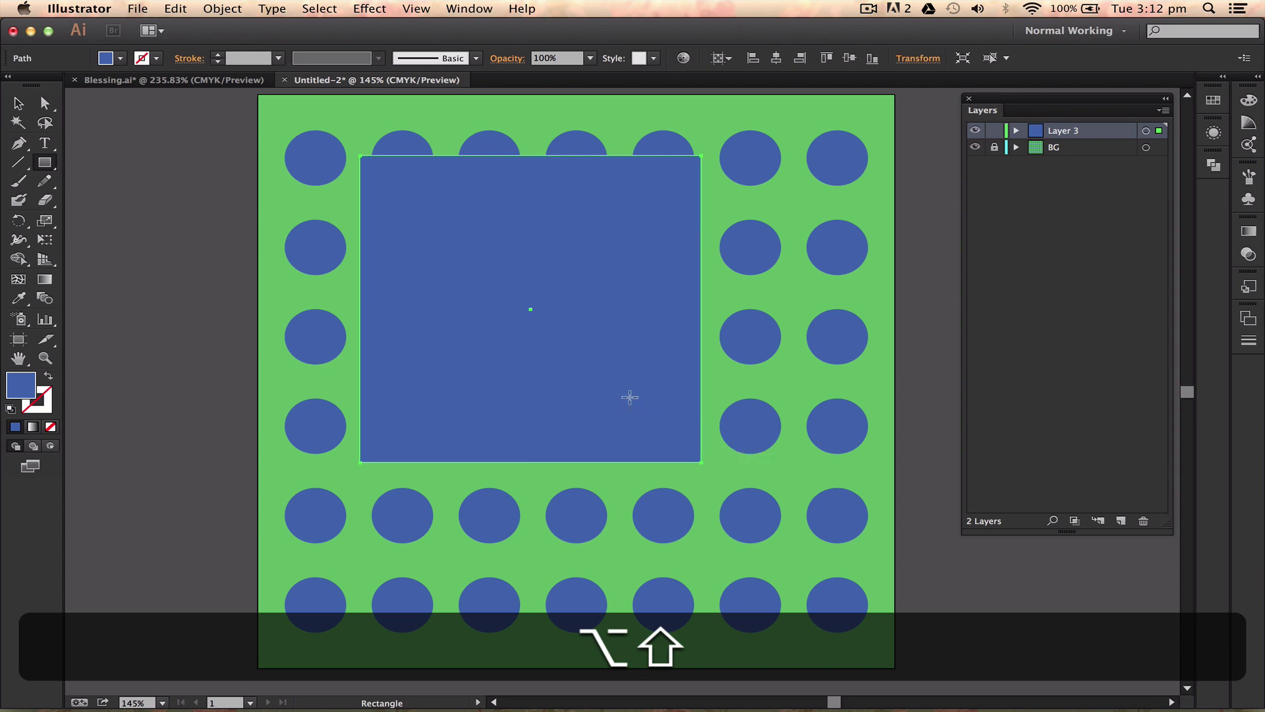
pyautogui.press('v')
pyautogui.moveTo(571, 357); pyautogui.dragTo(637, 420)
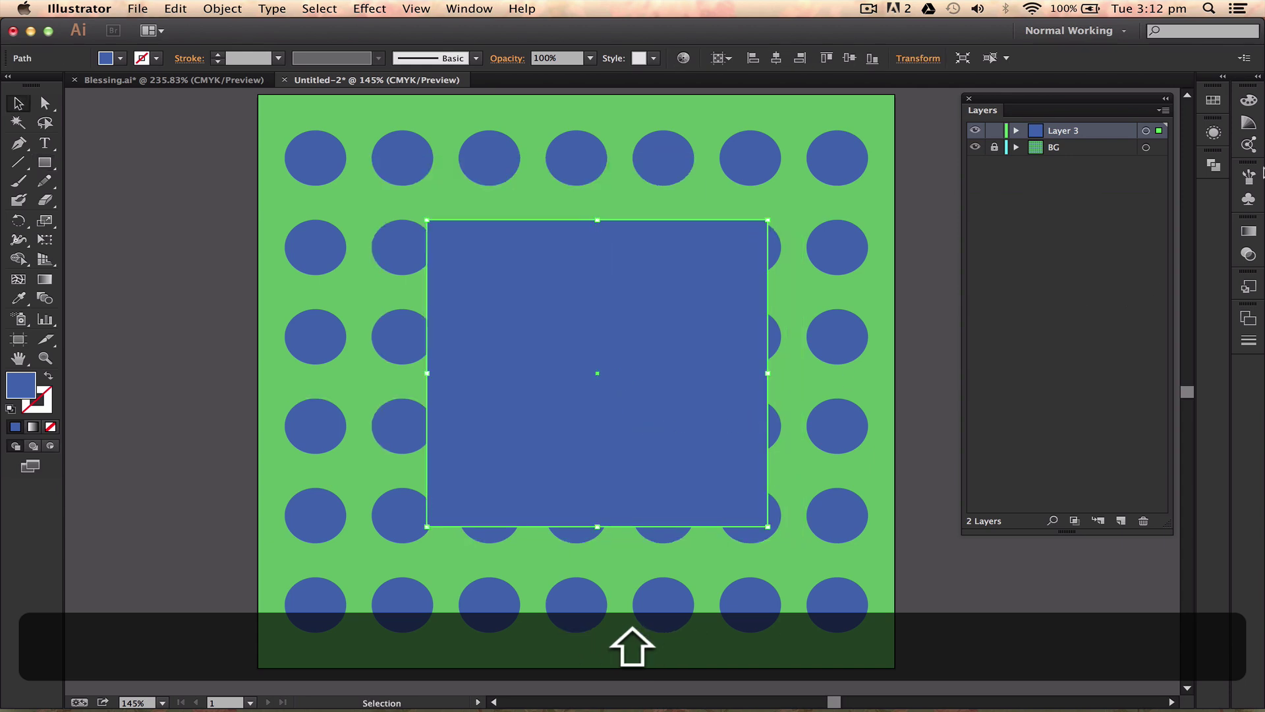
pyautogui.click(1249, 100)
pyautogui.click(1186, 129)
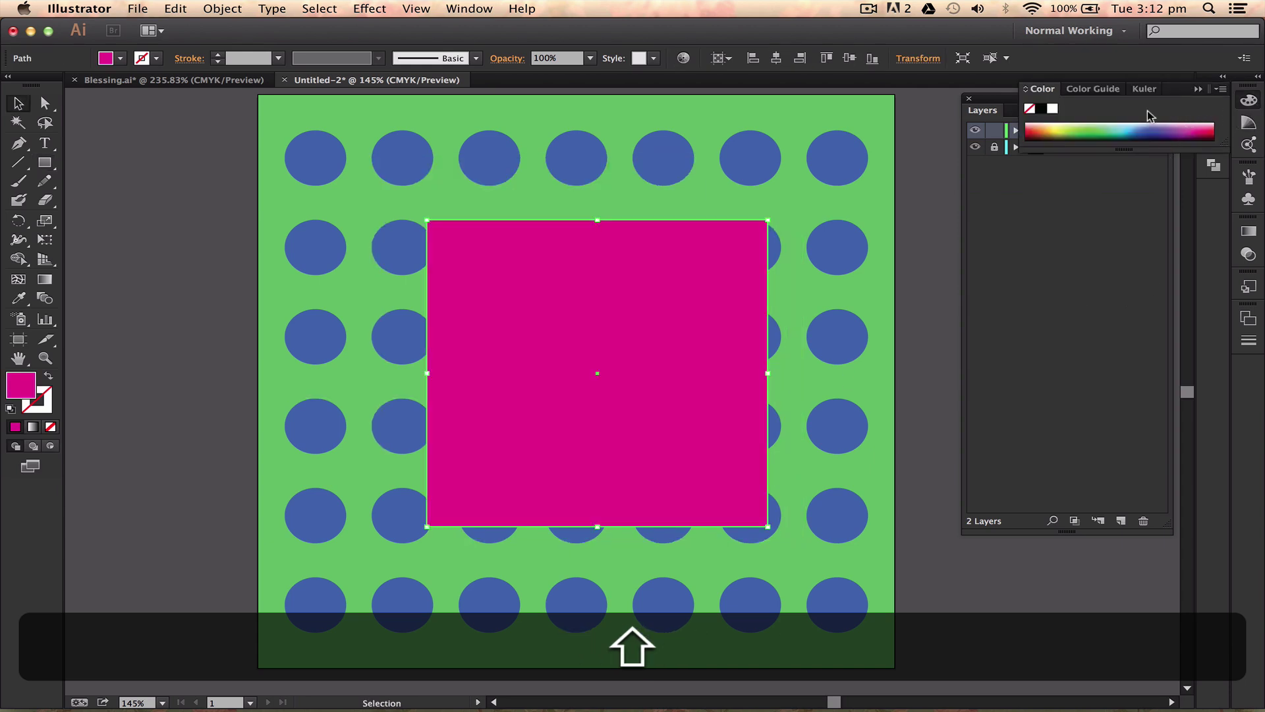
pyautogui.click(1199, 90)
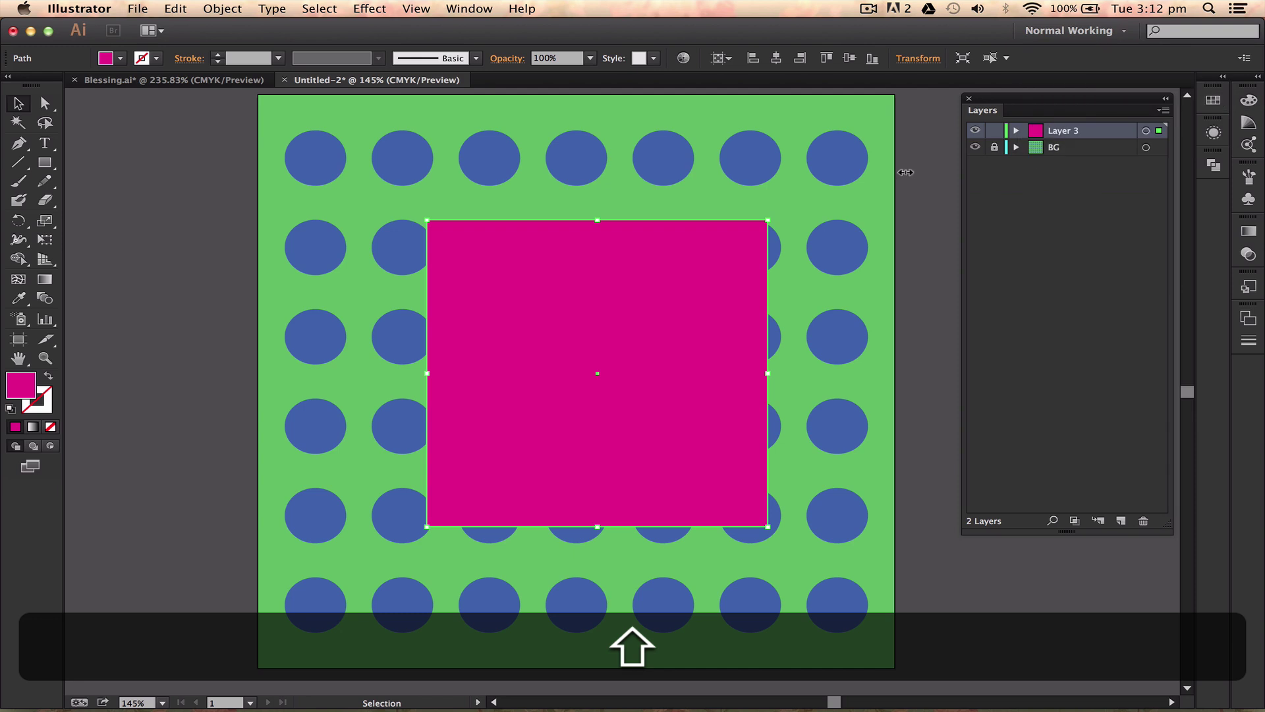
# Clear the selection, then reselect the magenta square.
pyautogui.click(904, 176)
pyautogui.moveTo(633, 302)
pyautogui.mouseDown()
pyautogui.moveTo(616, 311)
pyautogui.moveTo(628, 296)
pyautogui.mouseUp()
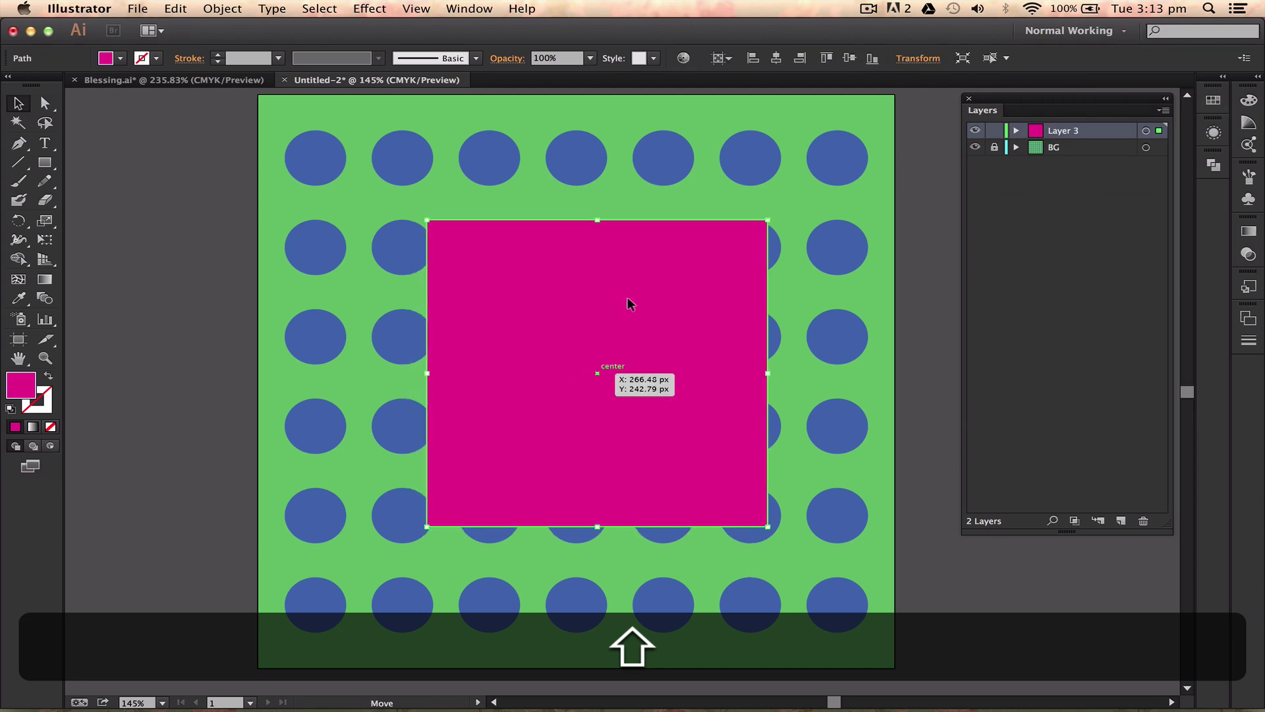
pyautogui.click(971, 378)
pyautogui.click(908, 253)
pyautogui.click(698, 248)
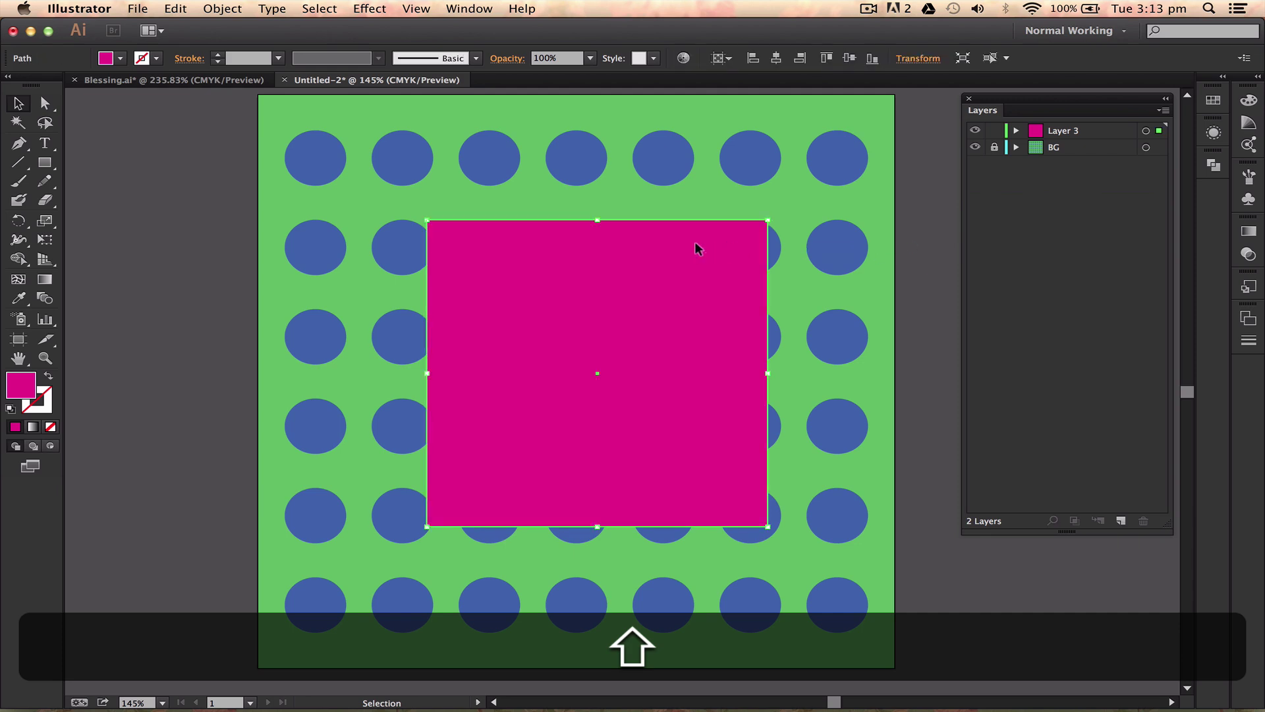
# Expand Layer 3 and add a smaller light pink square centred on the magenta square.
pyautogui.click(1059, 132)
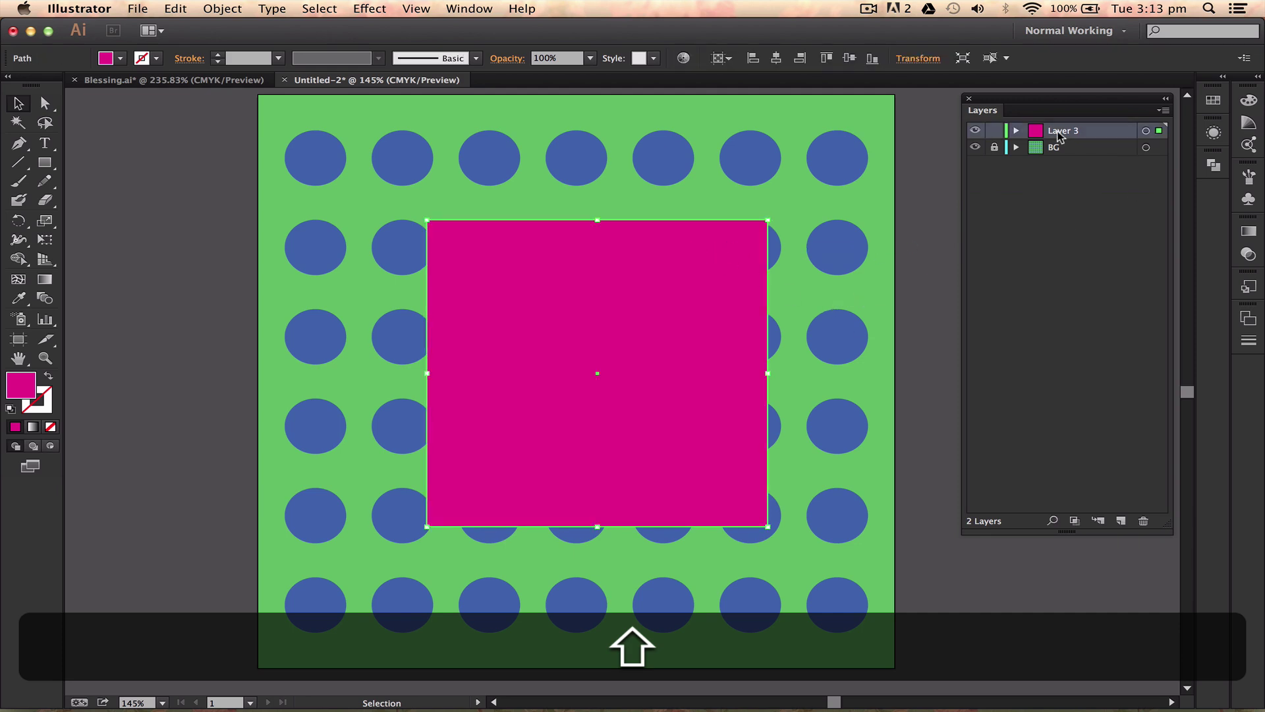
pyautogui.click(1017, 131)
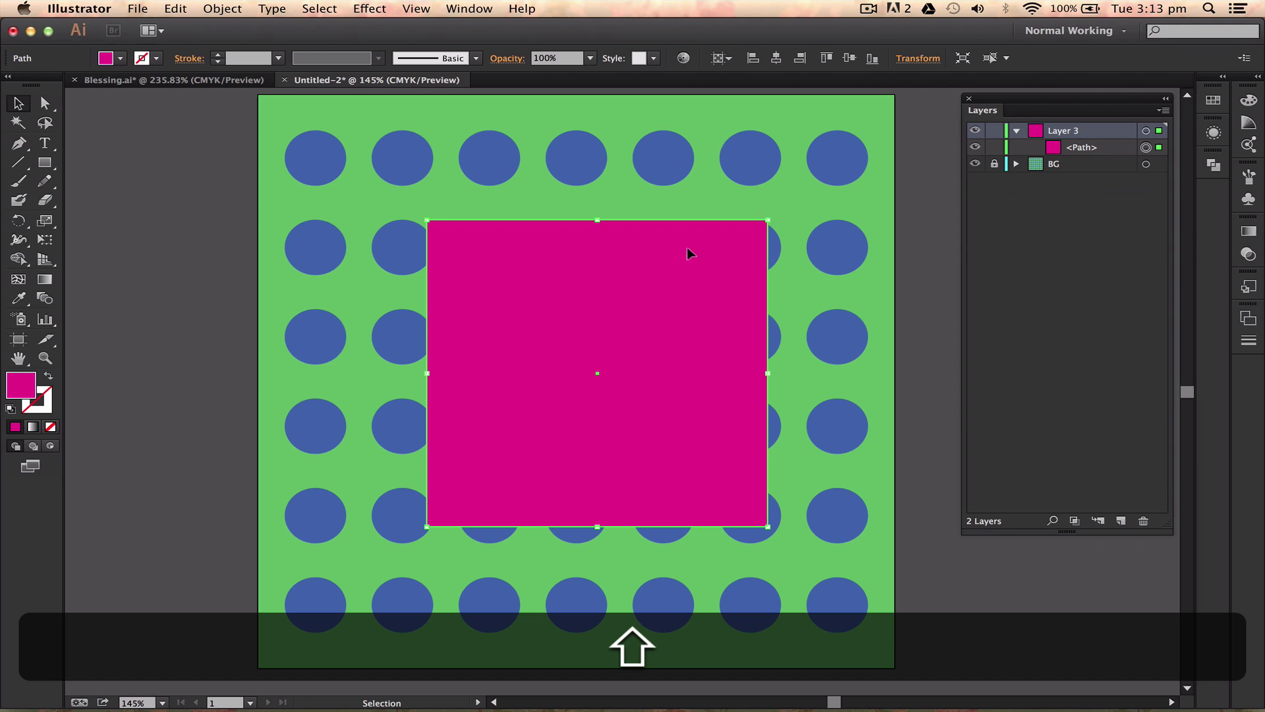
pyautogui.press('m')
pyautogui.moveTo(537, 309); pyautogui.dragTo(615, 380)
pyautogui.press('v')
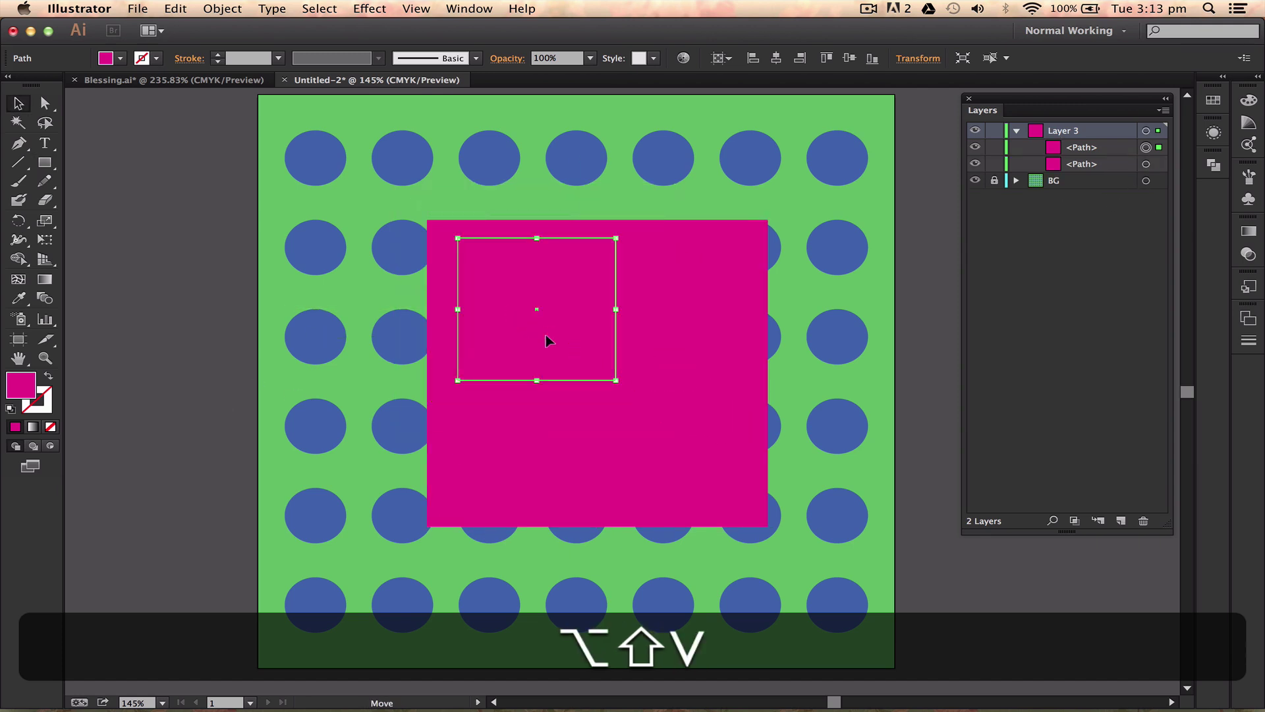
pyautogui.moveTo(545, 339); pyautogui.dragTo(571, 380)
pyautogui.click(1249, 99)
pyautogui.click(1176, 125)
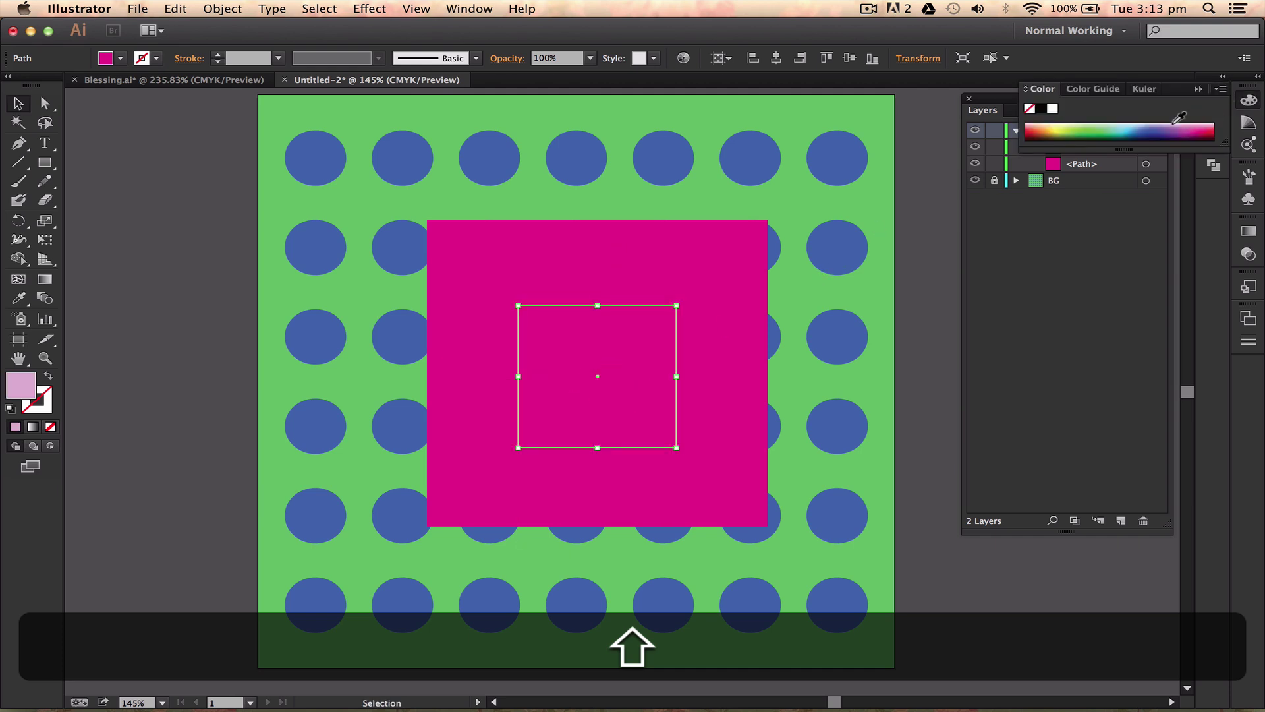
pyautogui.click(1198, 88)
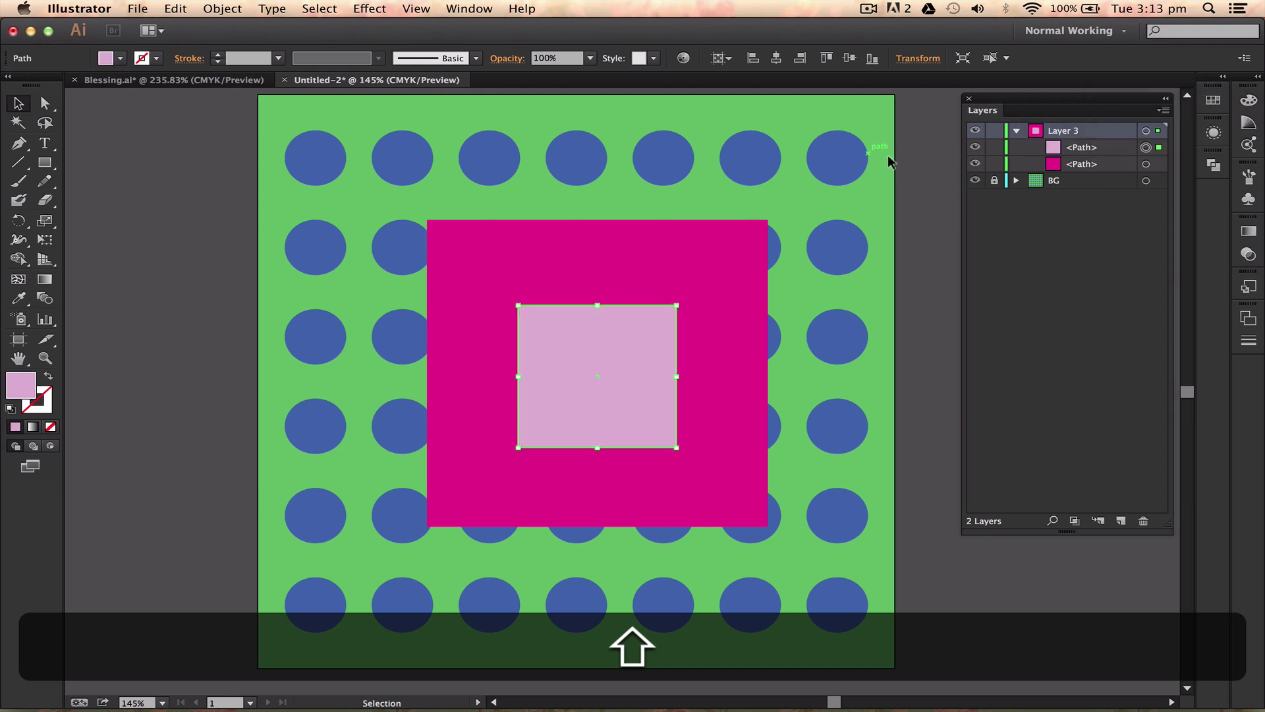
pyautogui.click(750, 291)
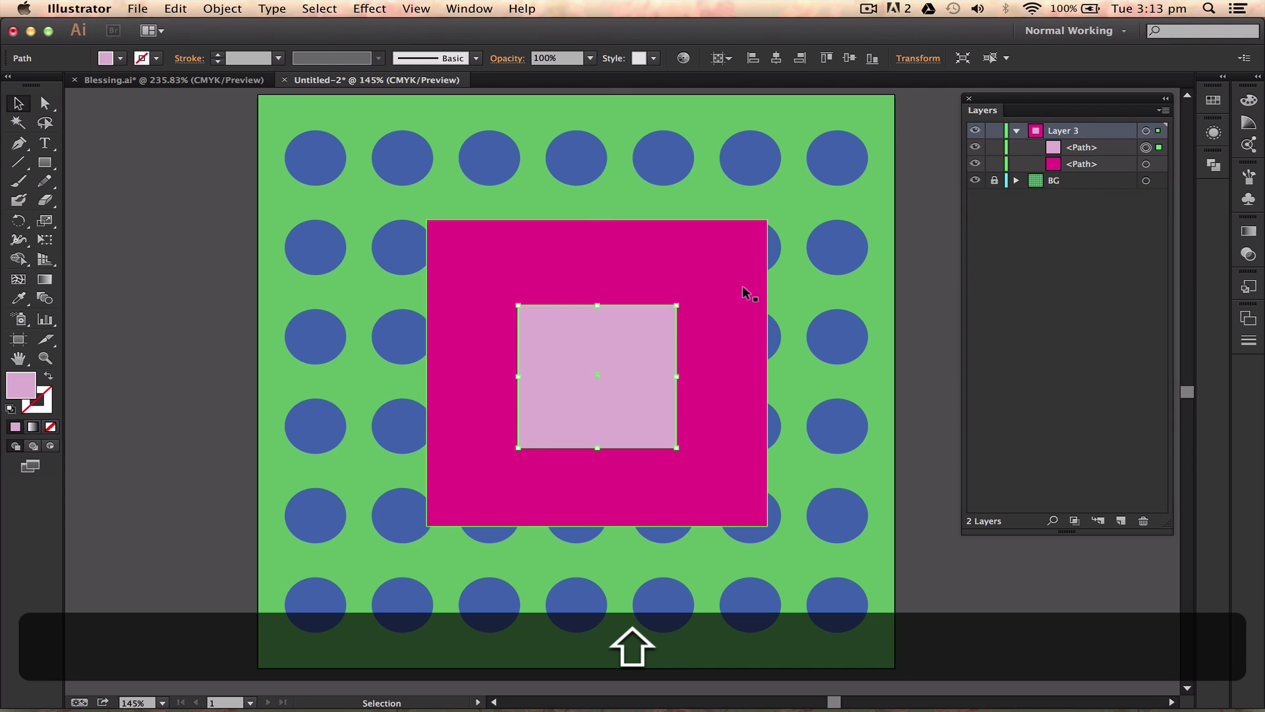
pyautogui.click(1016, 465)
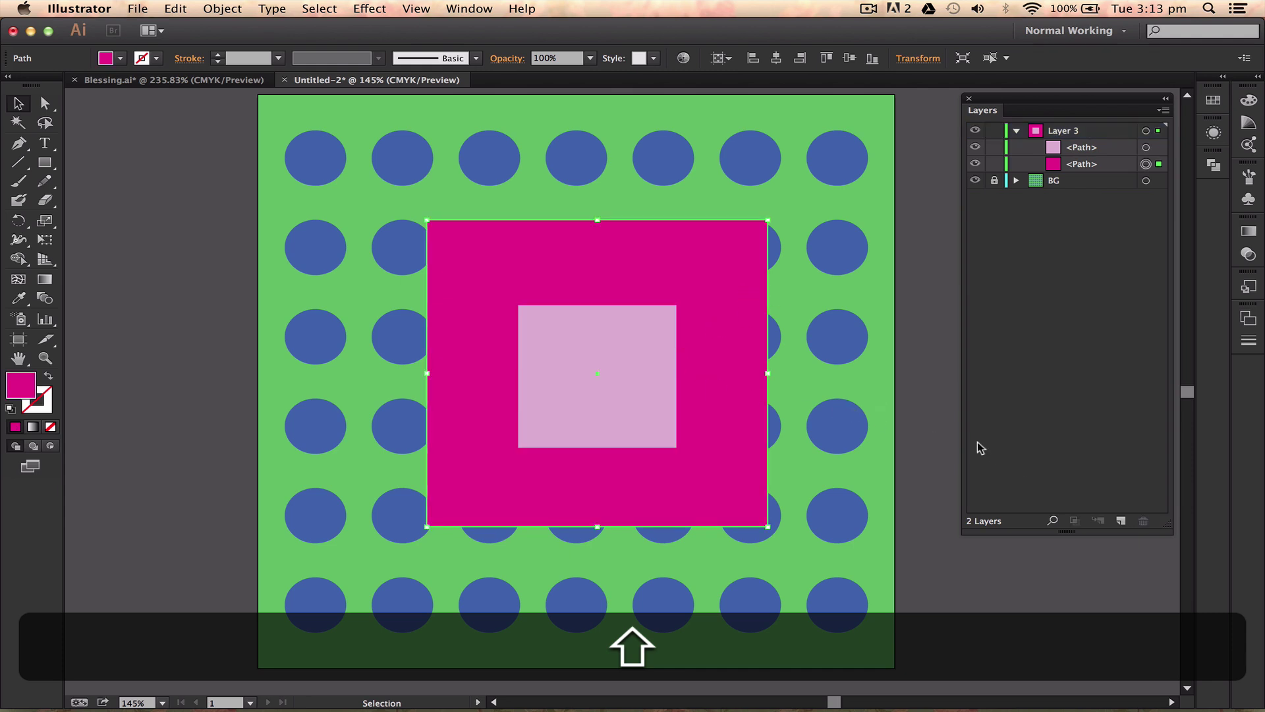
# Rename Layer 3 to SQUARE with Gold layer colour, then deselect and collapse it.
pyautogui.doubleClick(1072, 132)
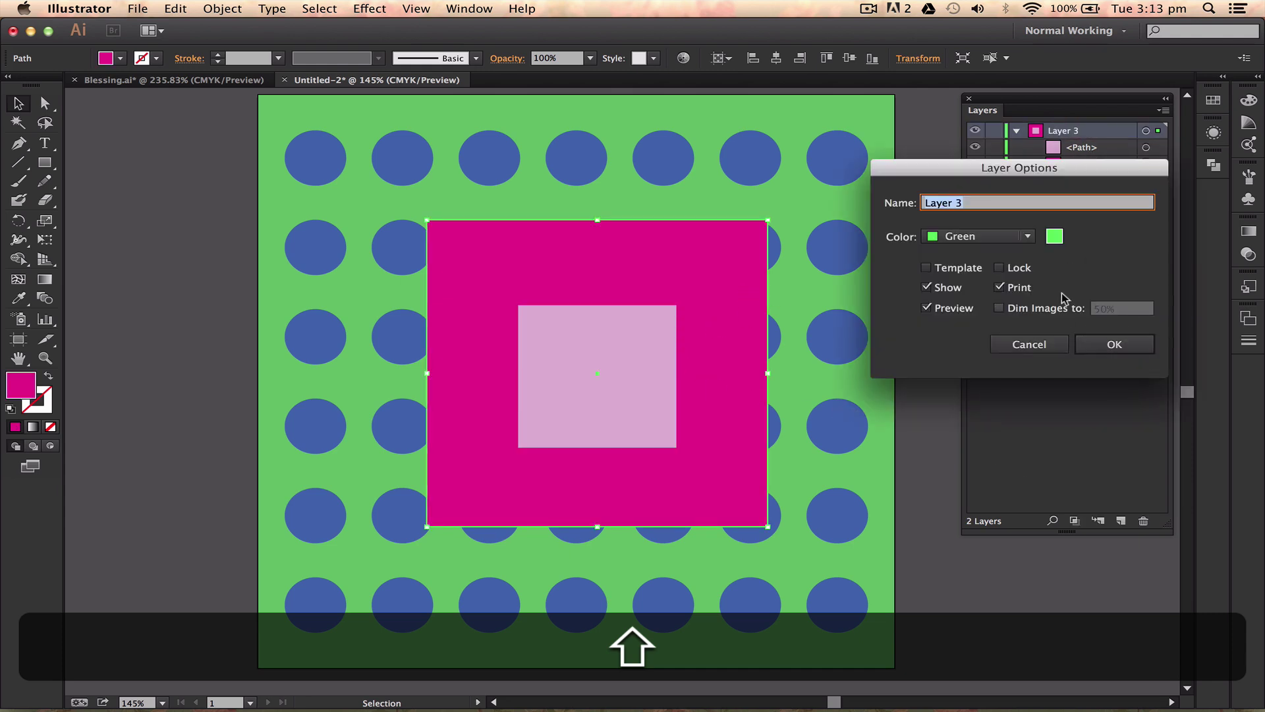
pyautogui.write('SQUARE')
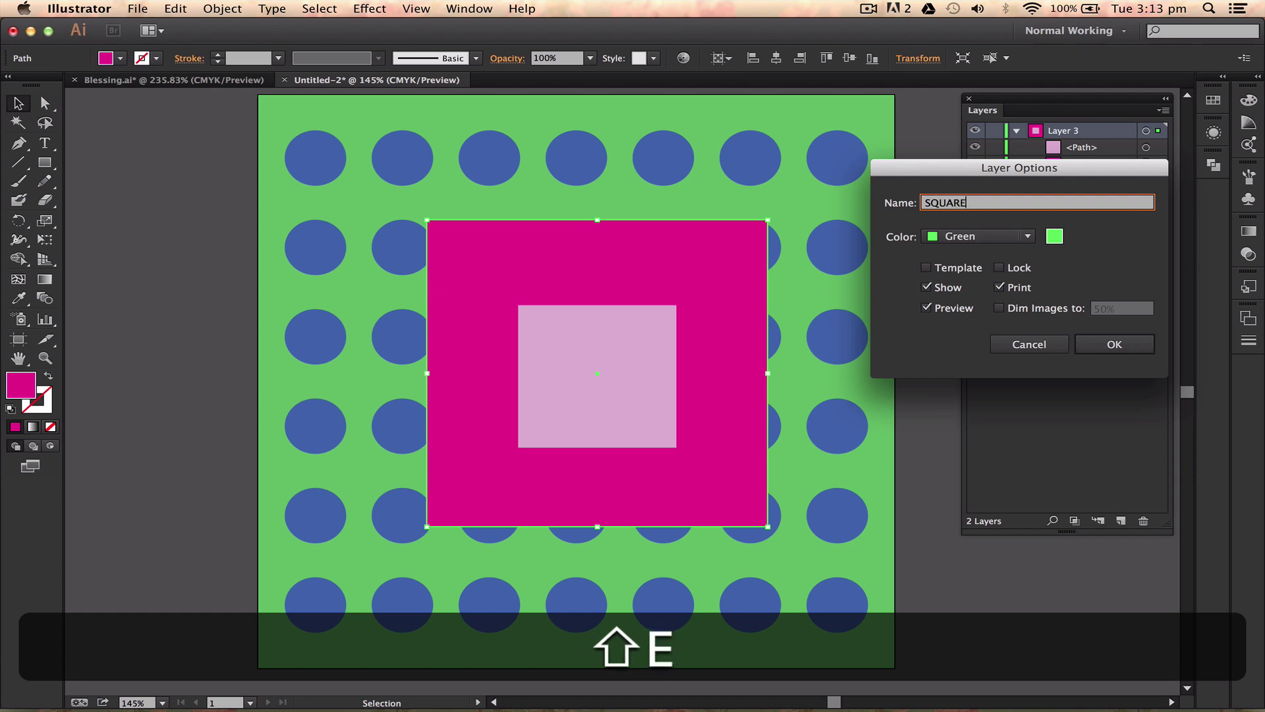
pyautogui.click(1010, 236)
pyautogui.click(976, 383)
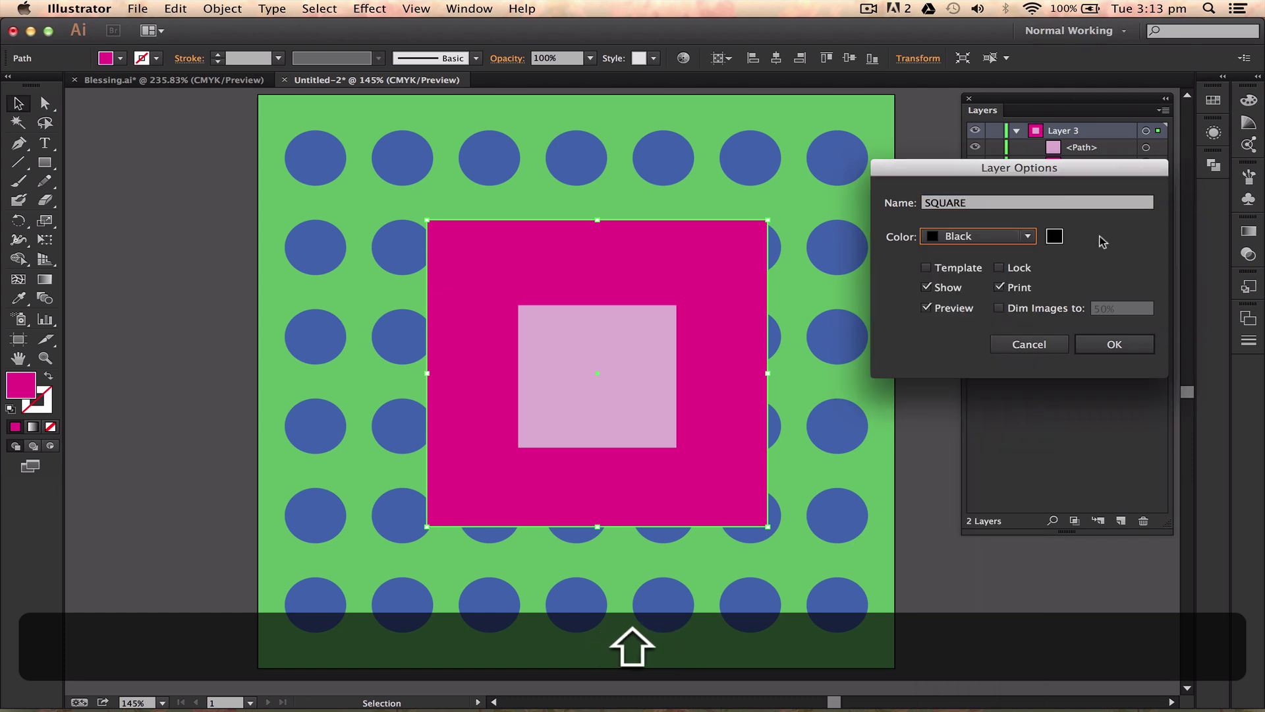
pyautogui.click(1005, 241)
pyautogui.click(1051, 390)
pyautogui.click(998, 238)
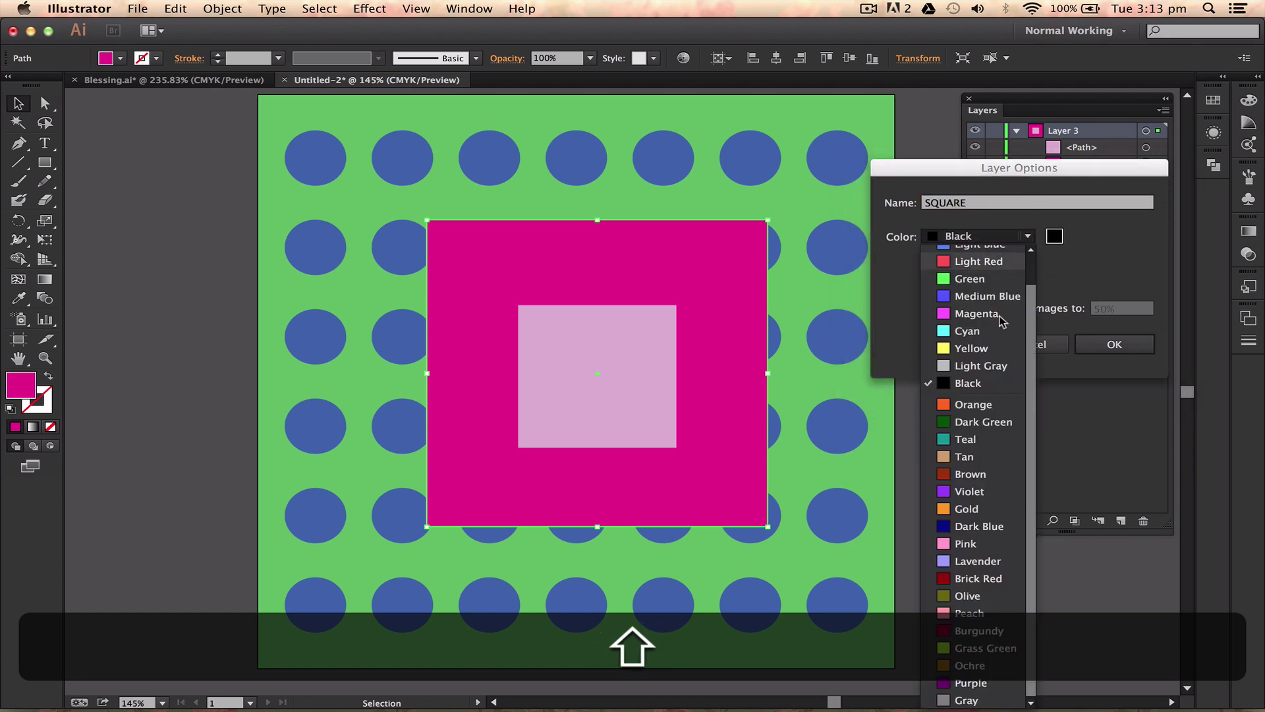
pyautogui.click(987, 509)
pyautogui.click(1117, 344)
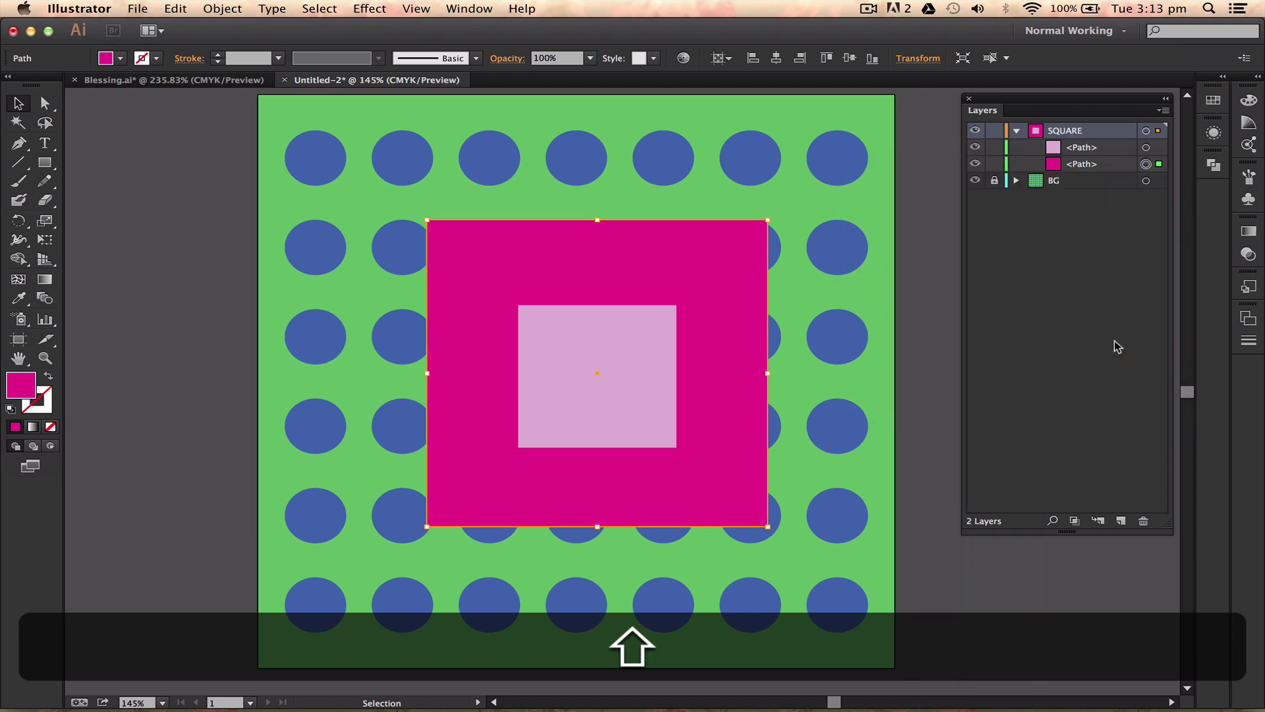
pyautogui.click(947, 331)
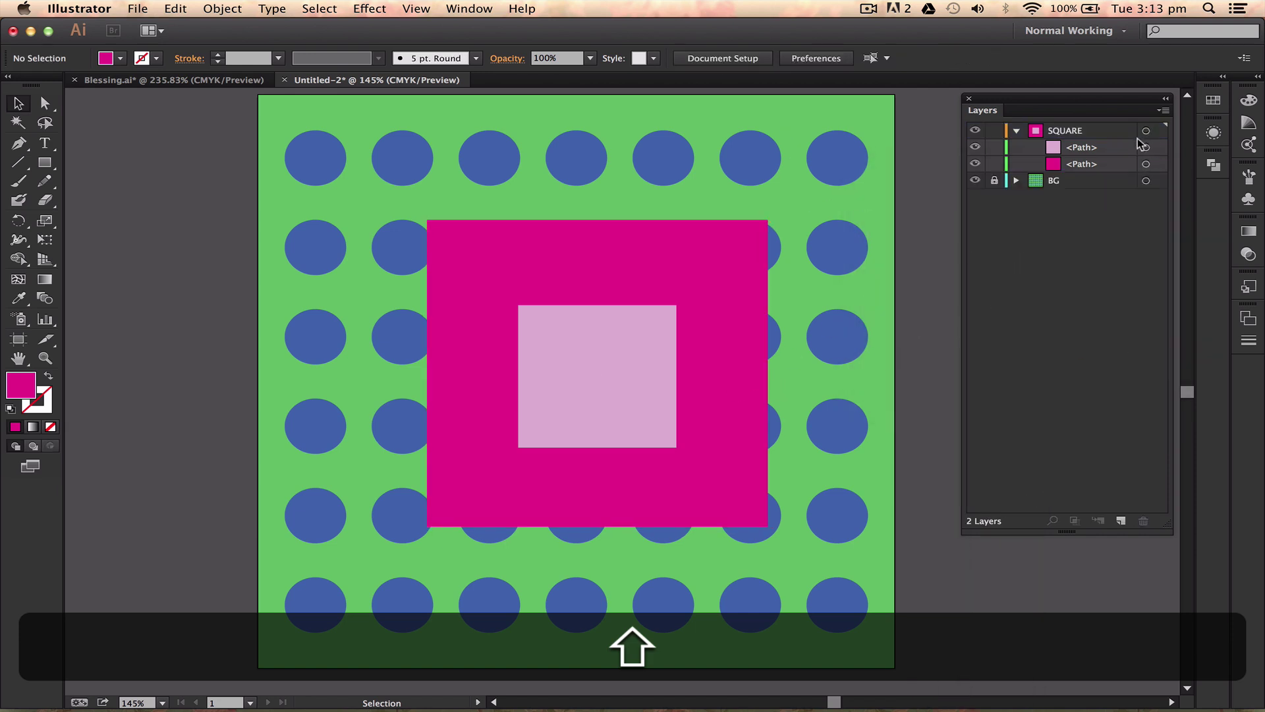
pyautogui.click(1017, 131)
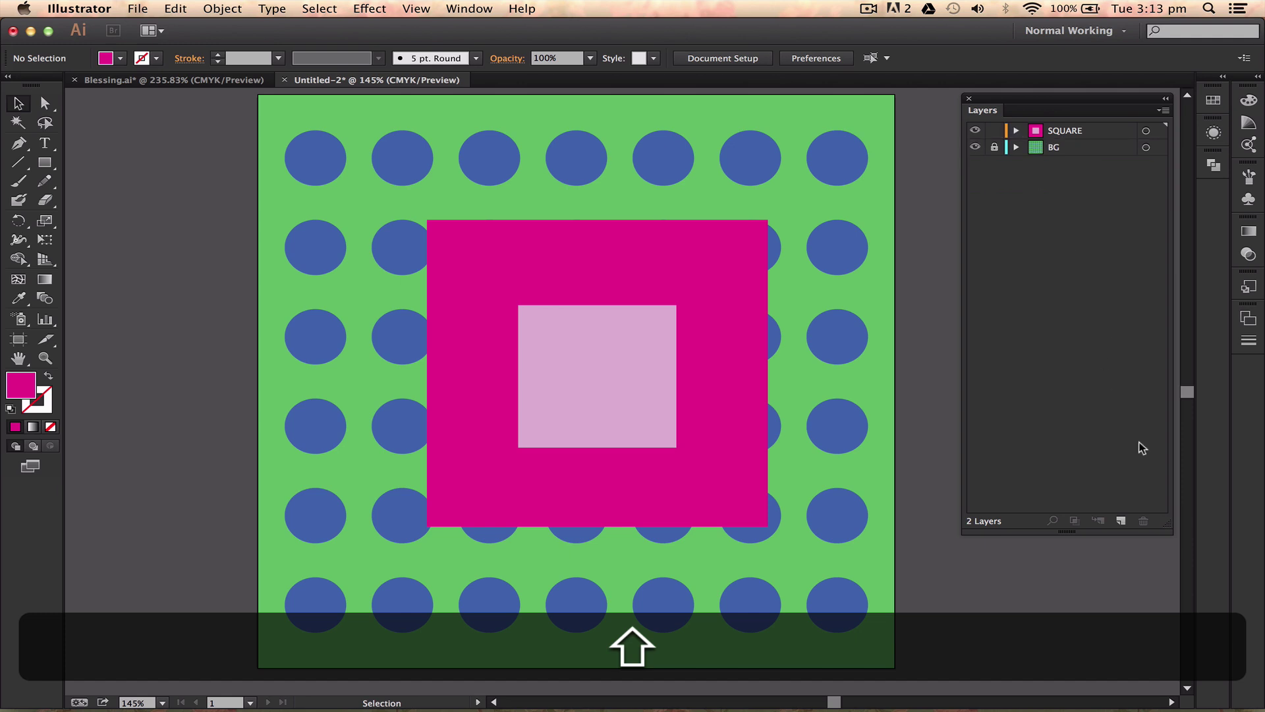
pyautogui.click(1121, 521)
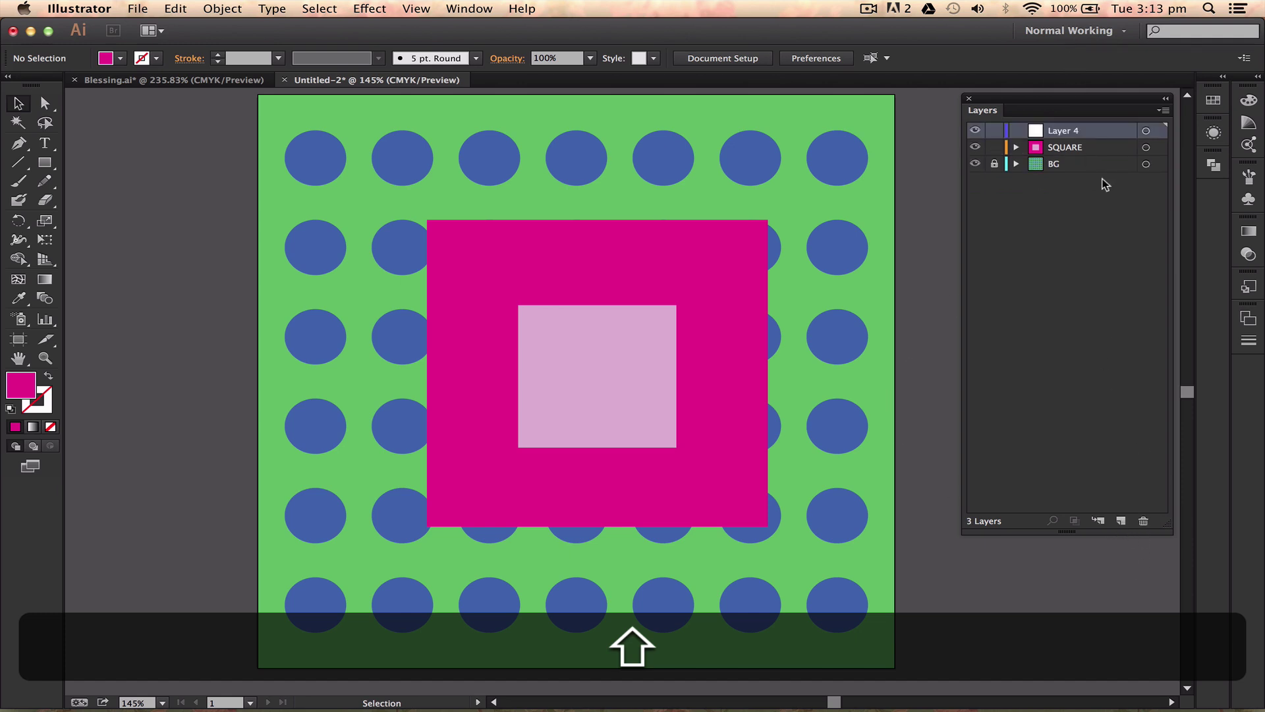
pyautogui.click(615, 396)
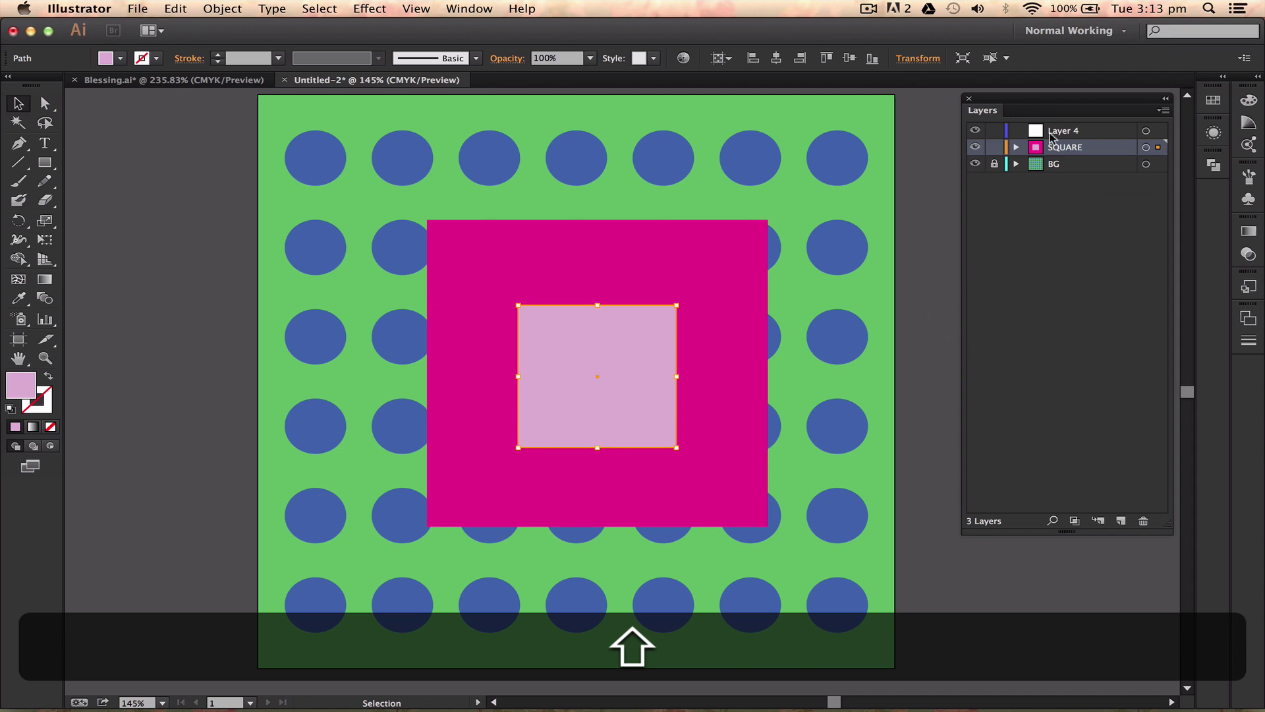
pyautogui.click(1017, 148)
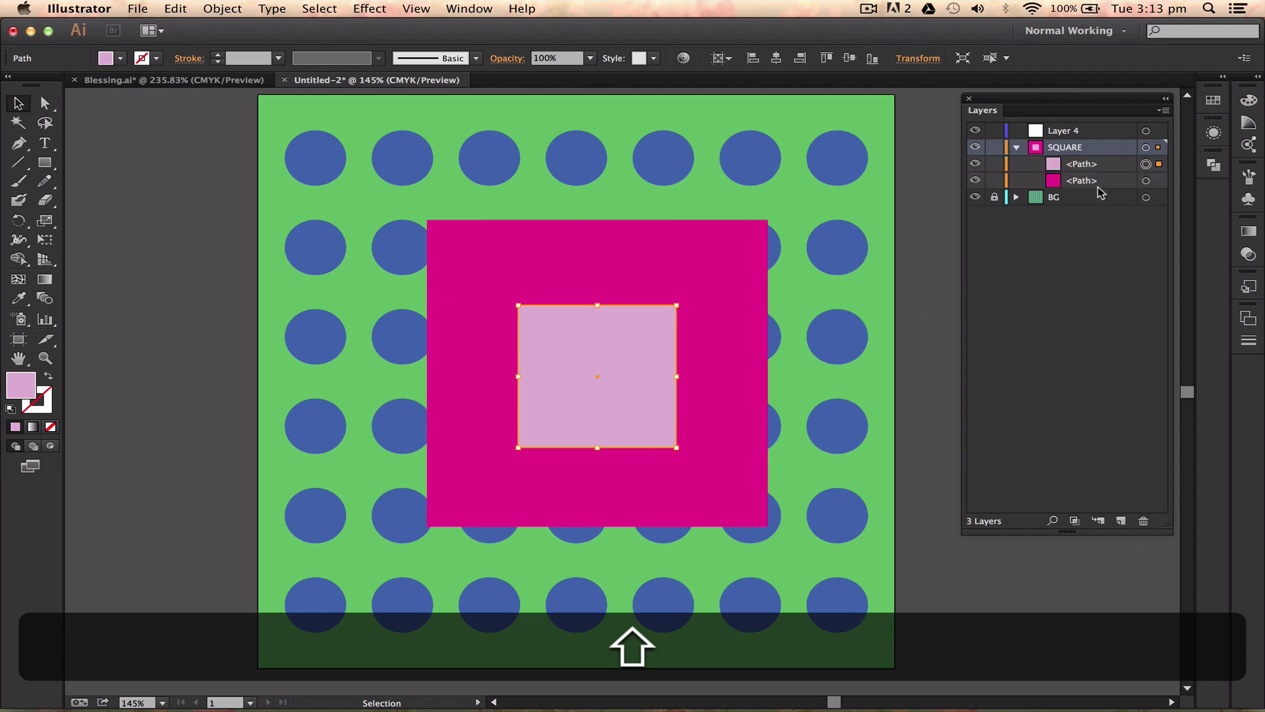
pyautogui.click(1016, 147)
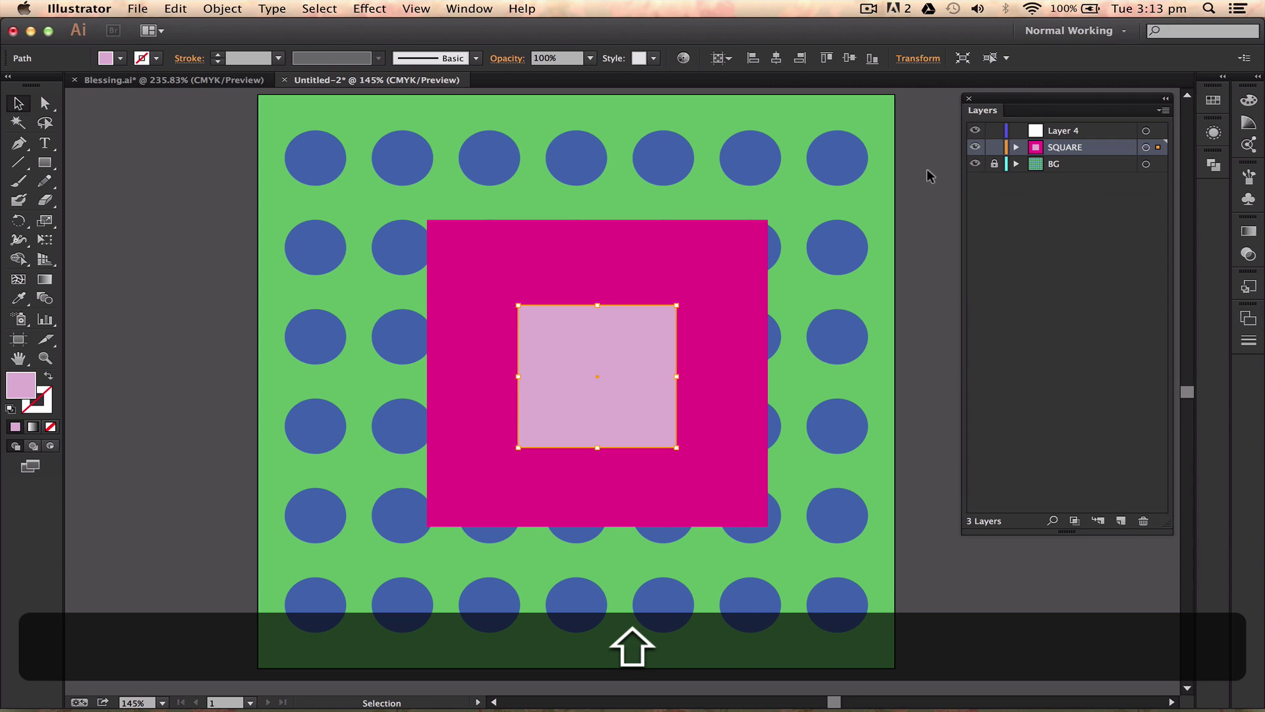
pyautogui.click(927, 168)
pyautogui.click(597, 314)
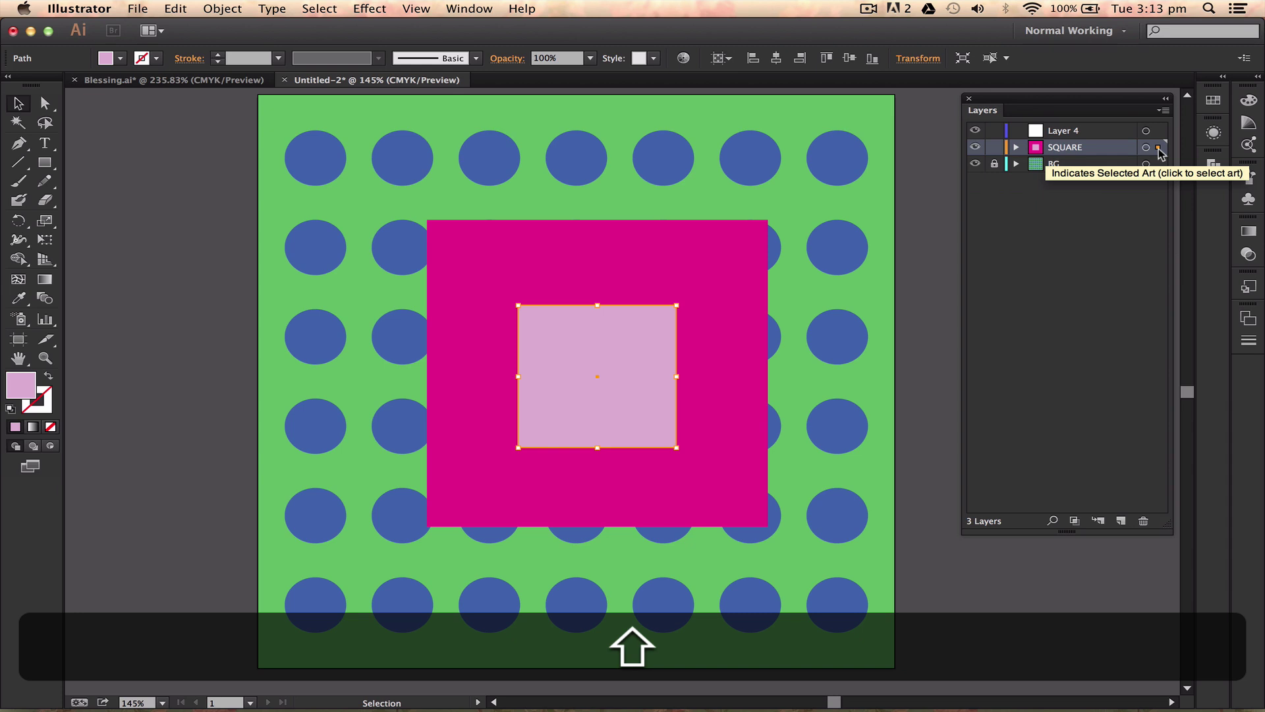
pyautogui.moveTo(1160, 149); pyautogui.dragTo(1155, 126)
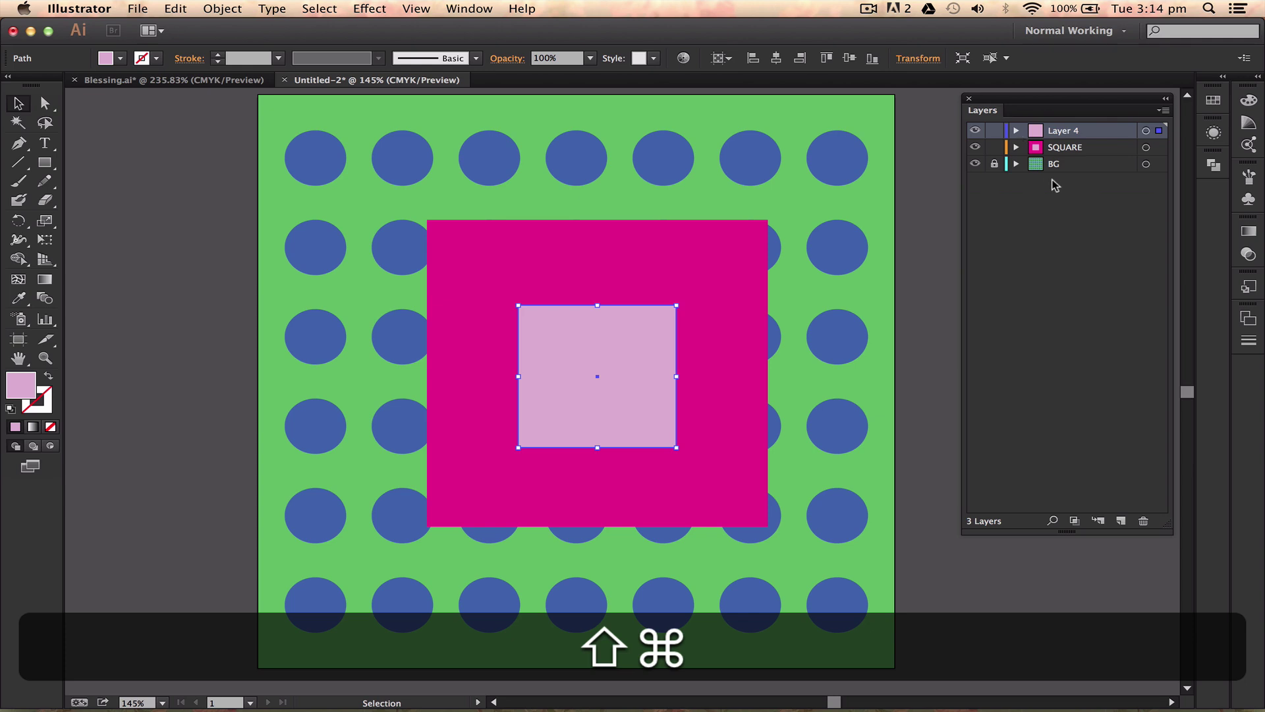
pyautogui.press('super+shift+z')
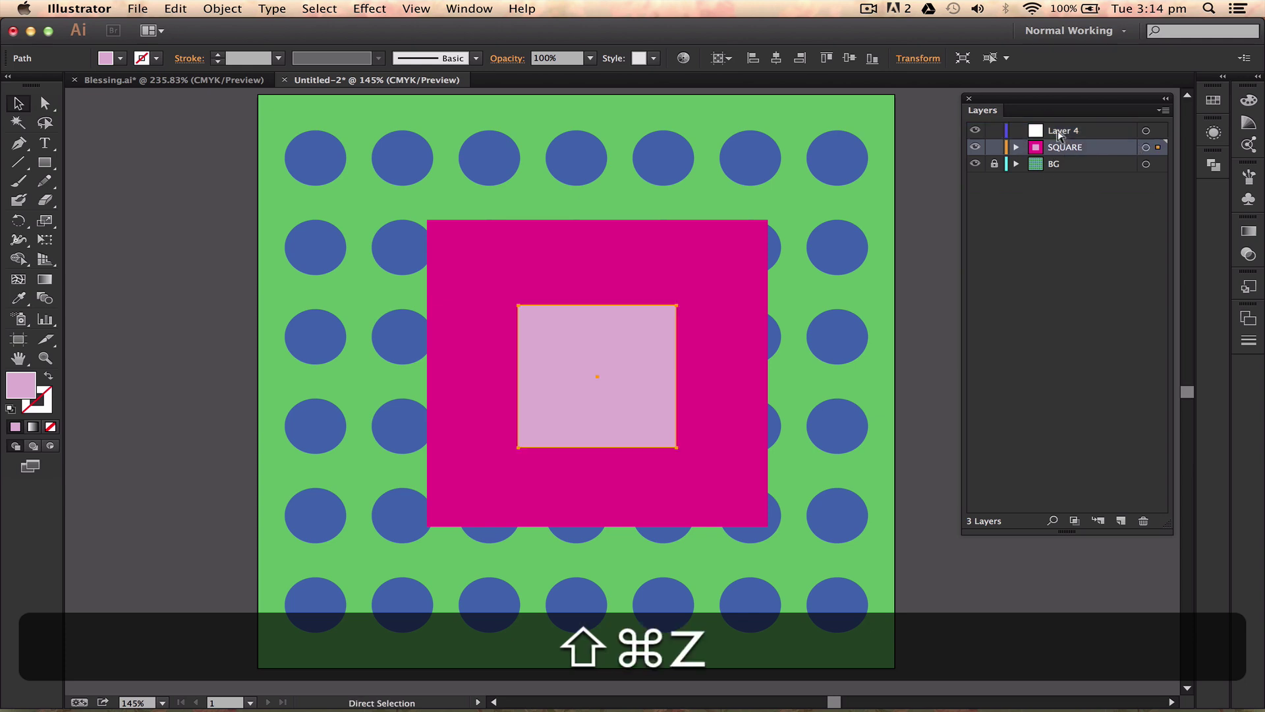
pyautogui.press('super+shift+z')
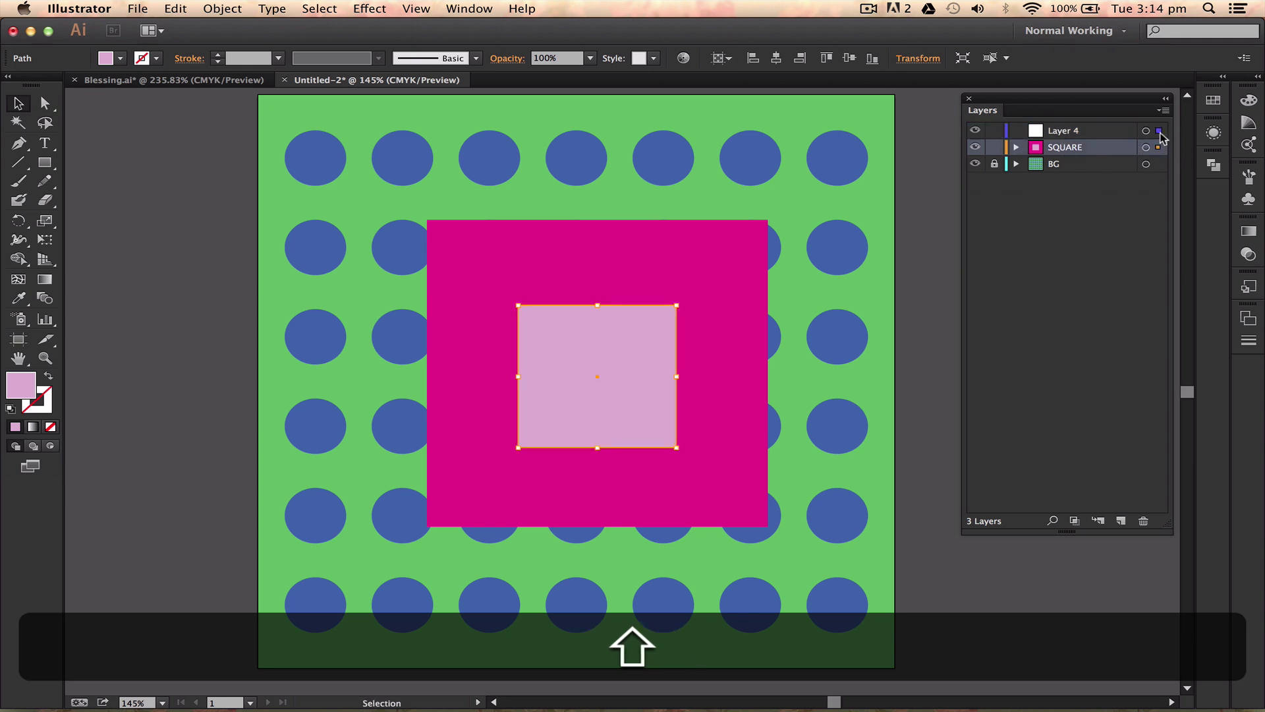
pyautogui.moveTo(1162, 137); pyautogui.dragTo(1160, 131)
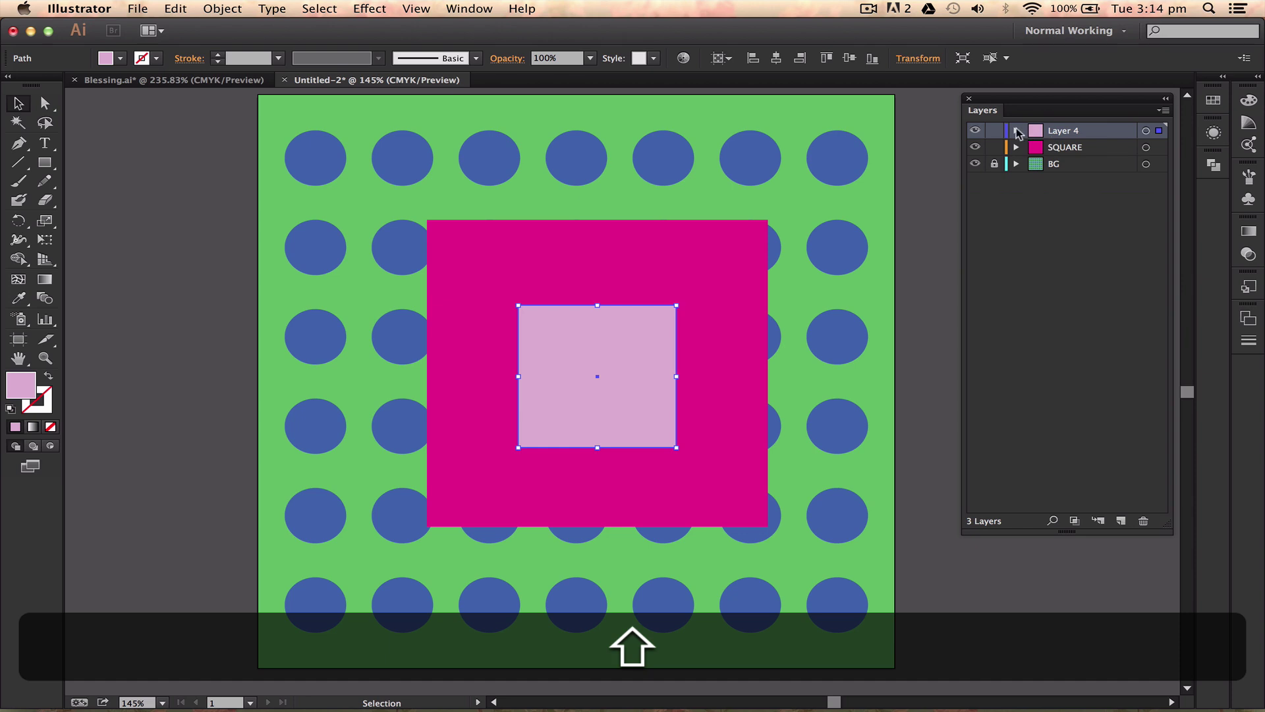
pyautogui.click(923, 215)
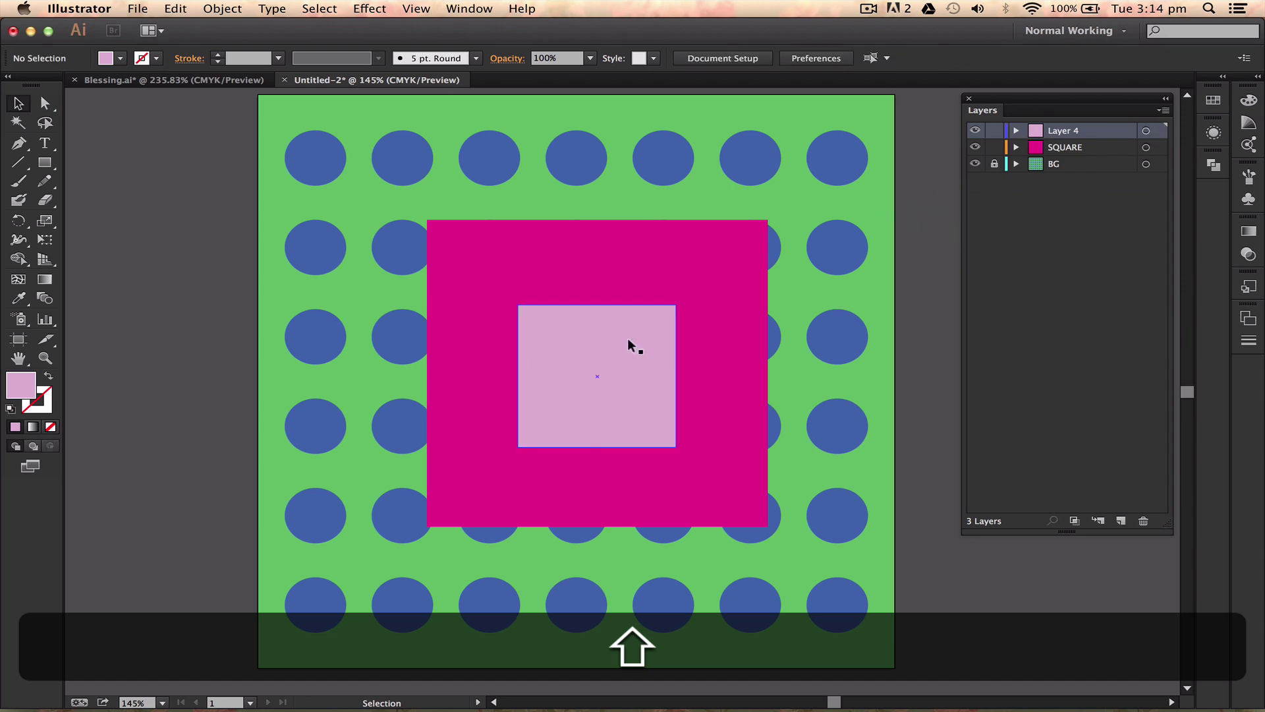
pyautogui.click(632, 337)
pyautogui.keyDown('shift'); pyautogui.click(706, 334); pyautogui.keyUp('shift')
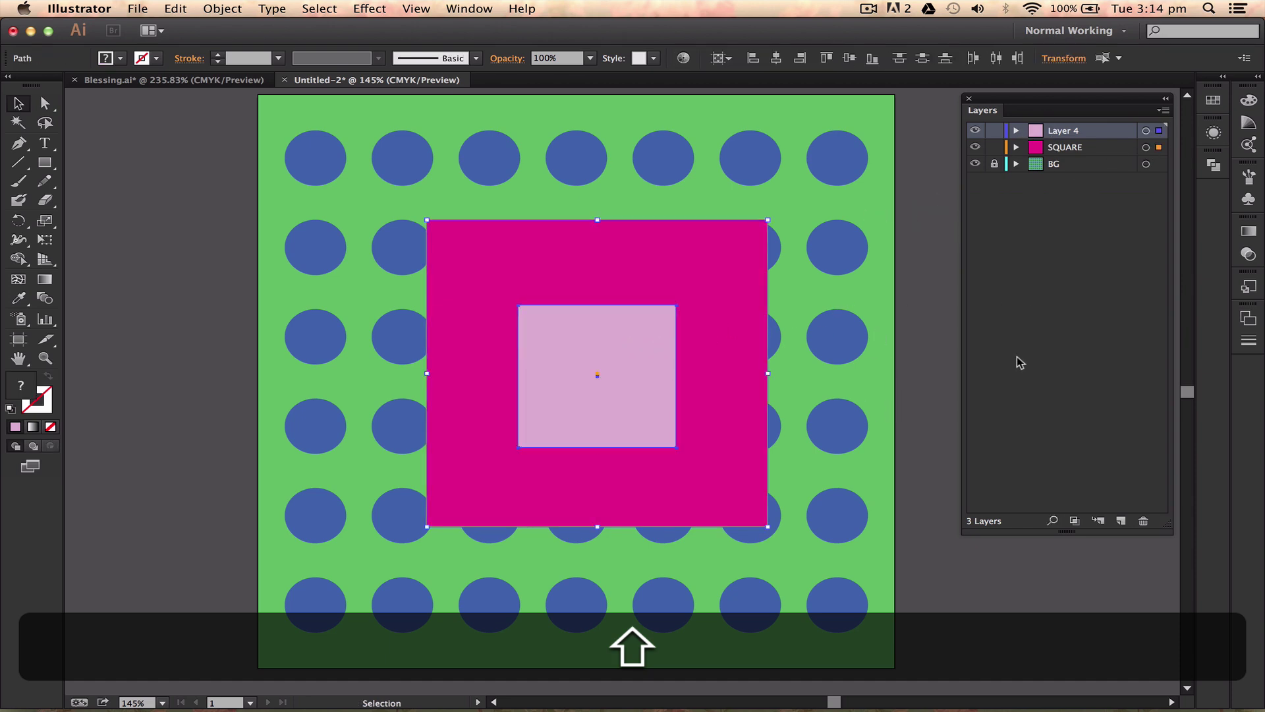
pyautogui.click(928, 274)
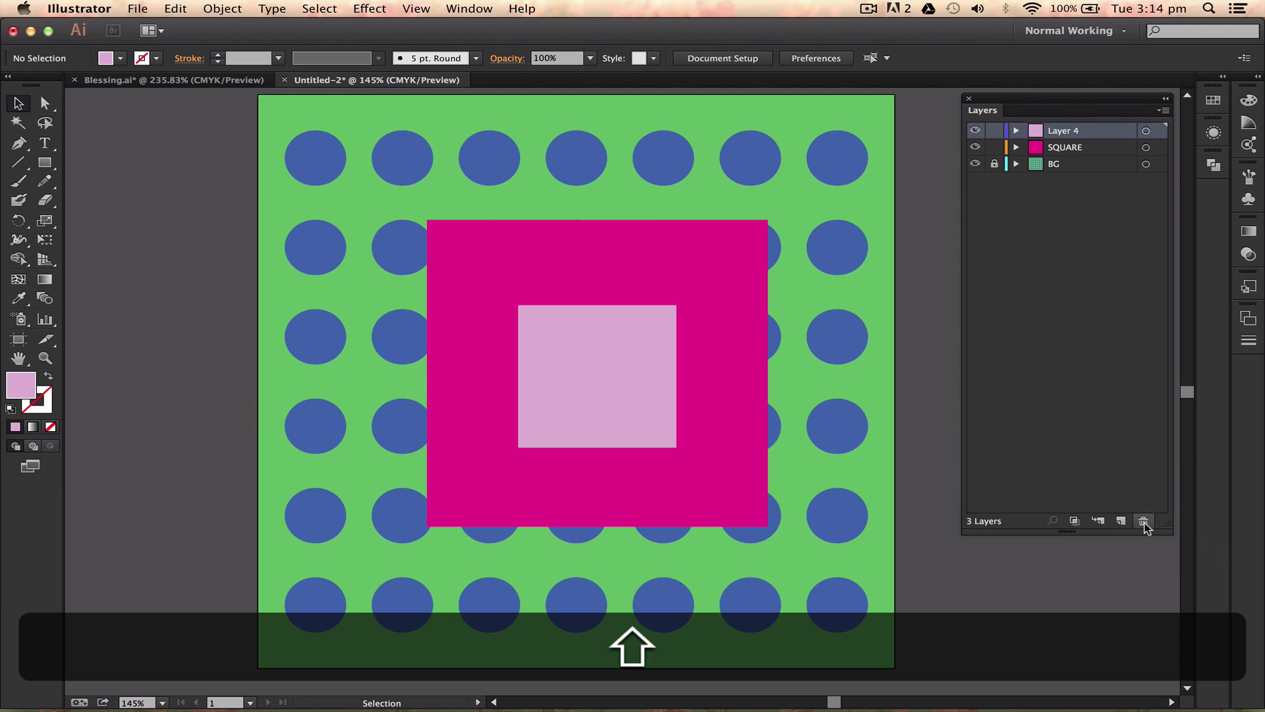
pyautogui.click(1142, 332)
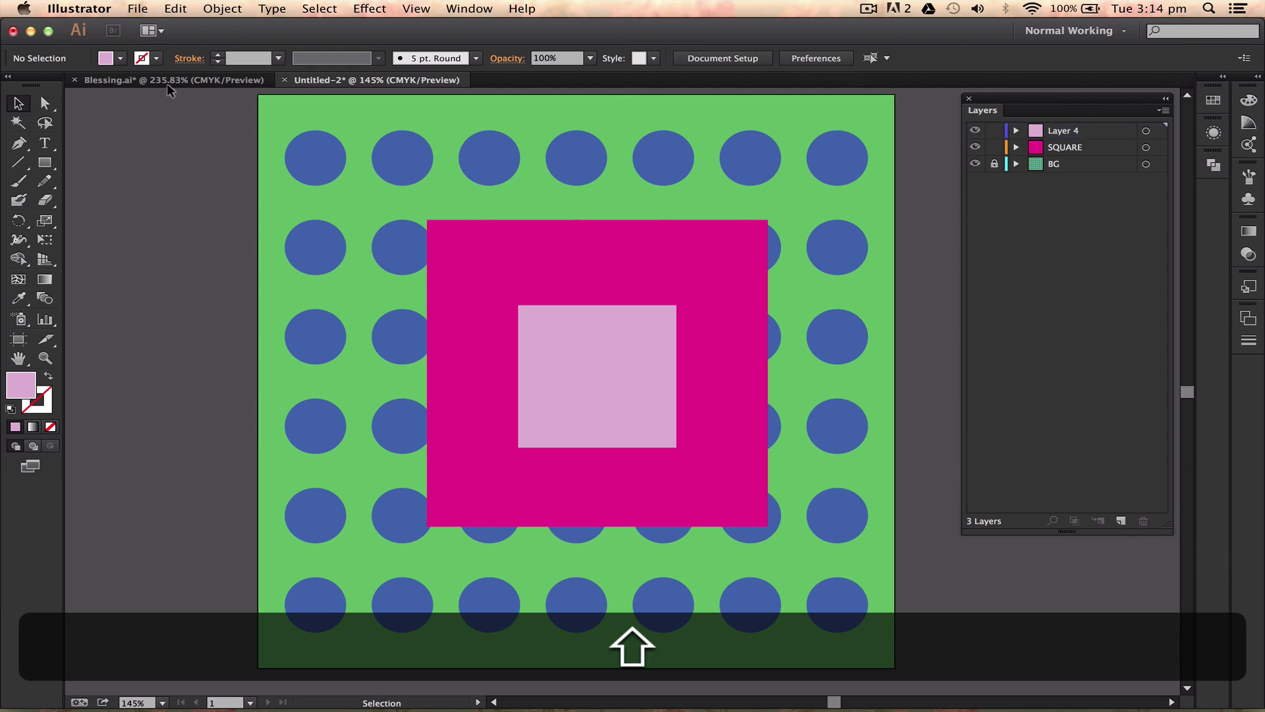
# Switch to the Blessing poster and inspect the groups inside the For The Flags layer.
pyautogui.click(199, 79)
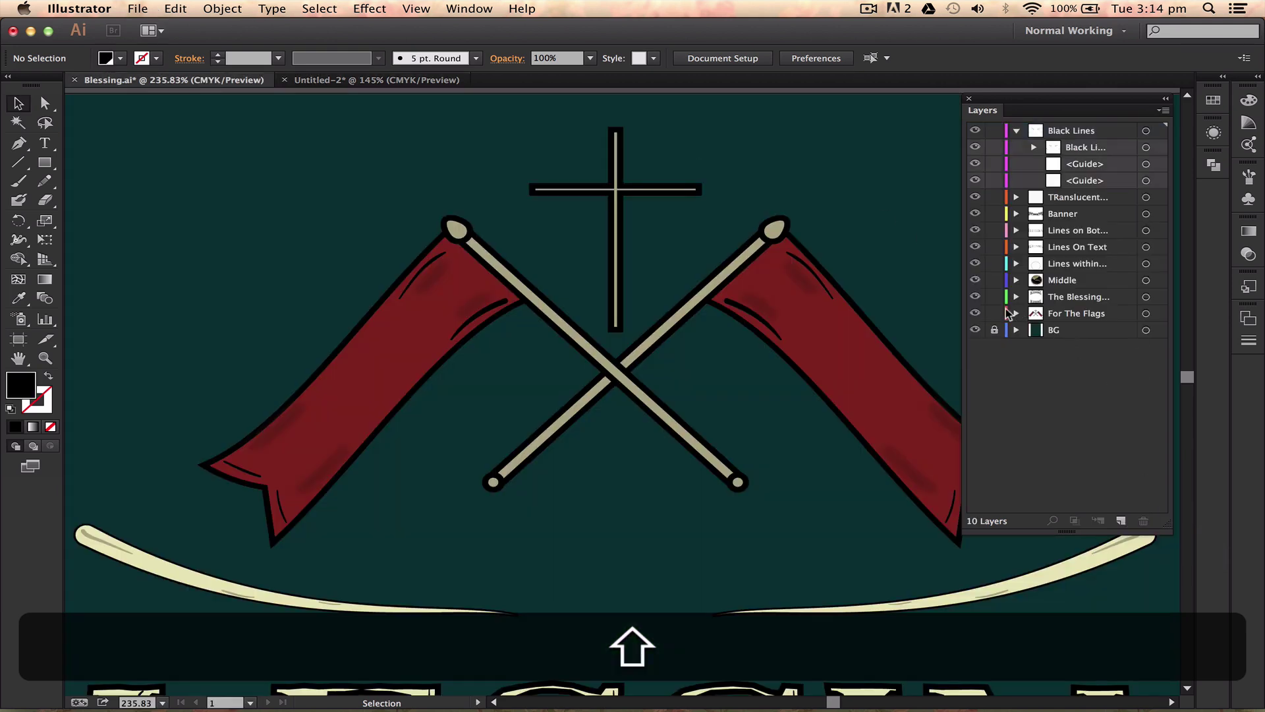
pyautogui.click(1016, 314)
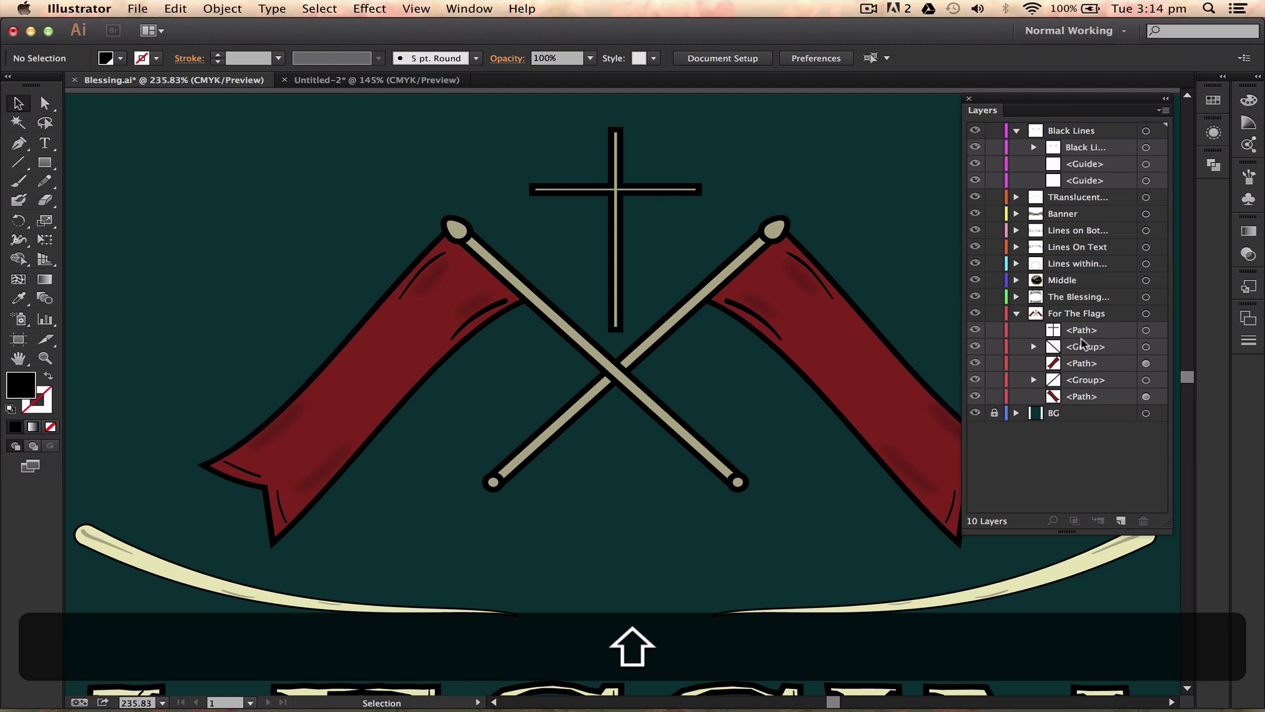
pyautogui.click(1033, 347)
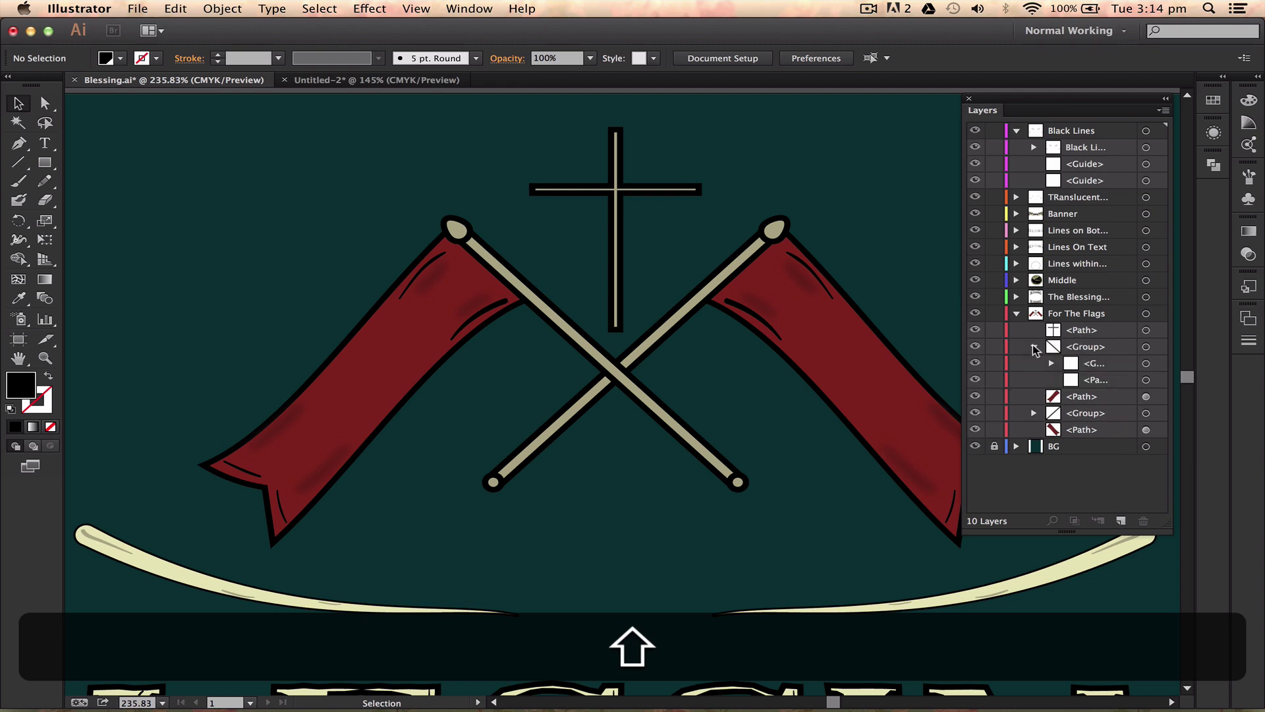
pyautogui.click(1033, 347)
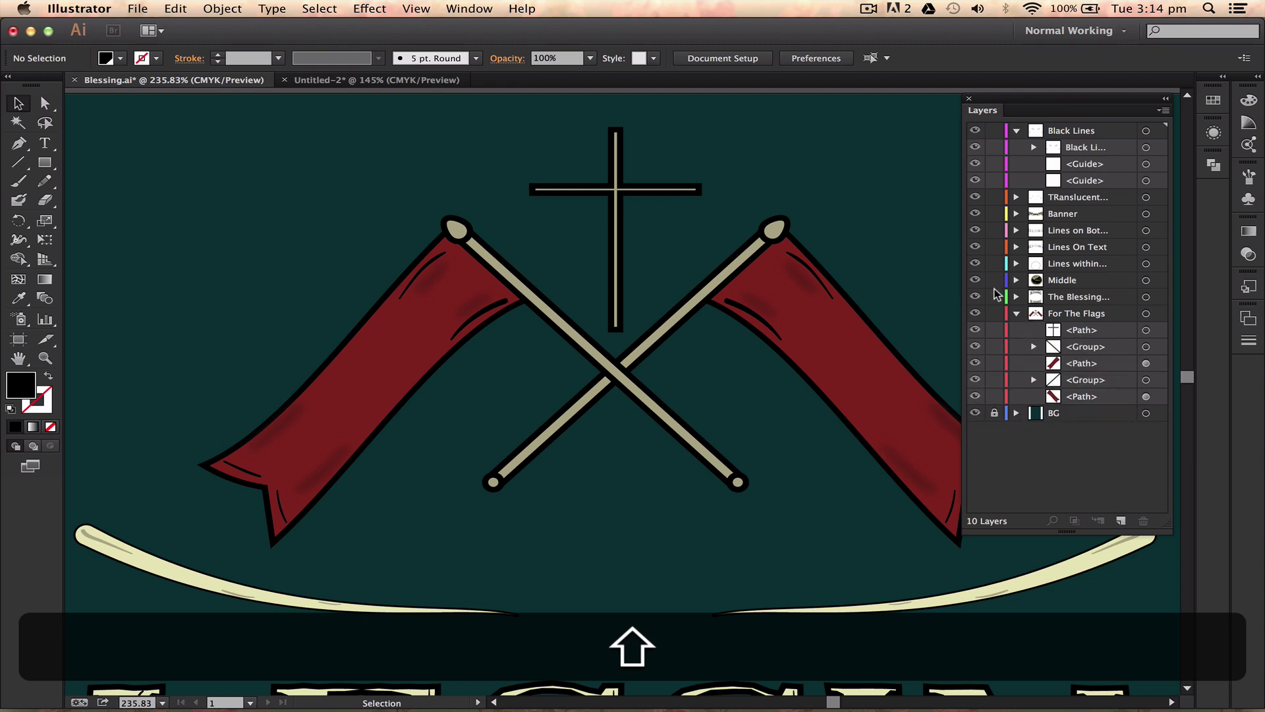
pyautogui.click(1016, 314)
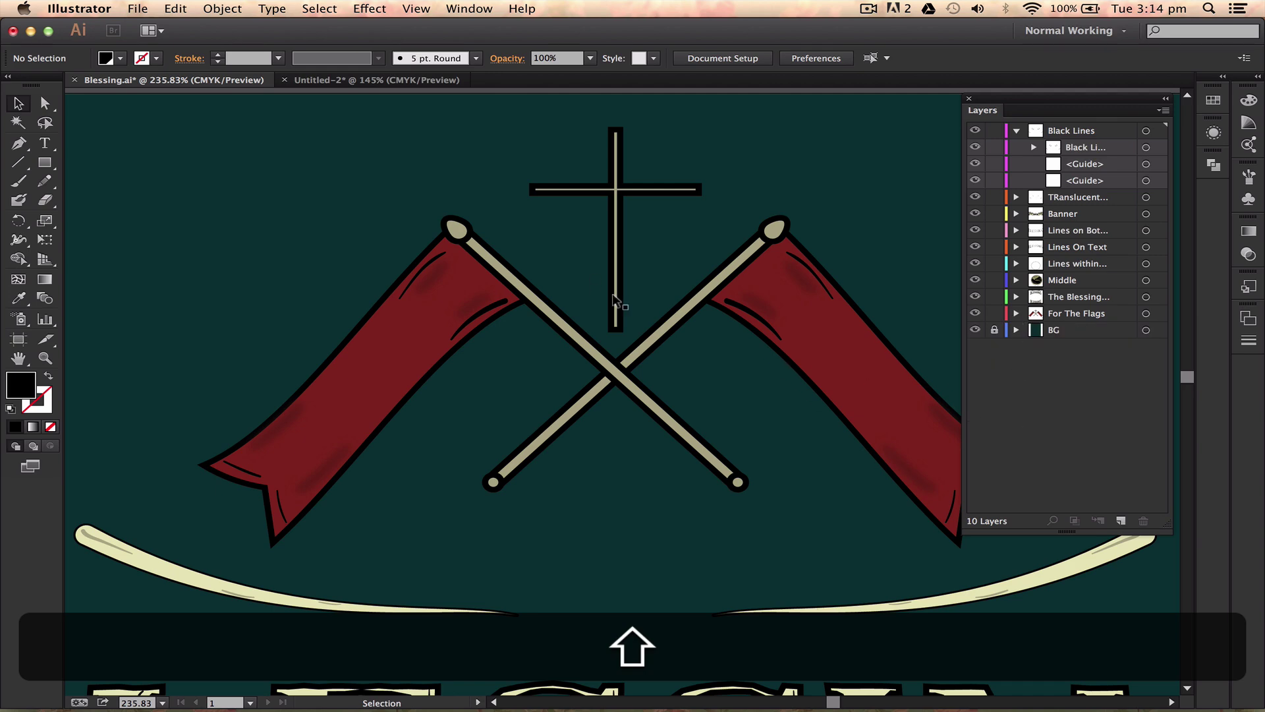
# Fit the poster in the window and select a line, the BLESSING title, the vignette and both flag-pole groups.
pyautogui.press('shift+super+0')
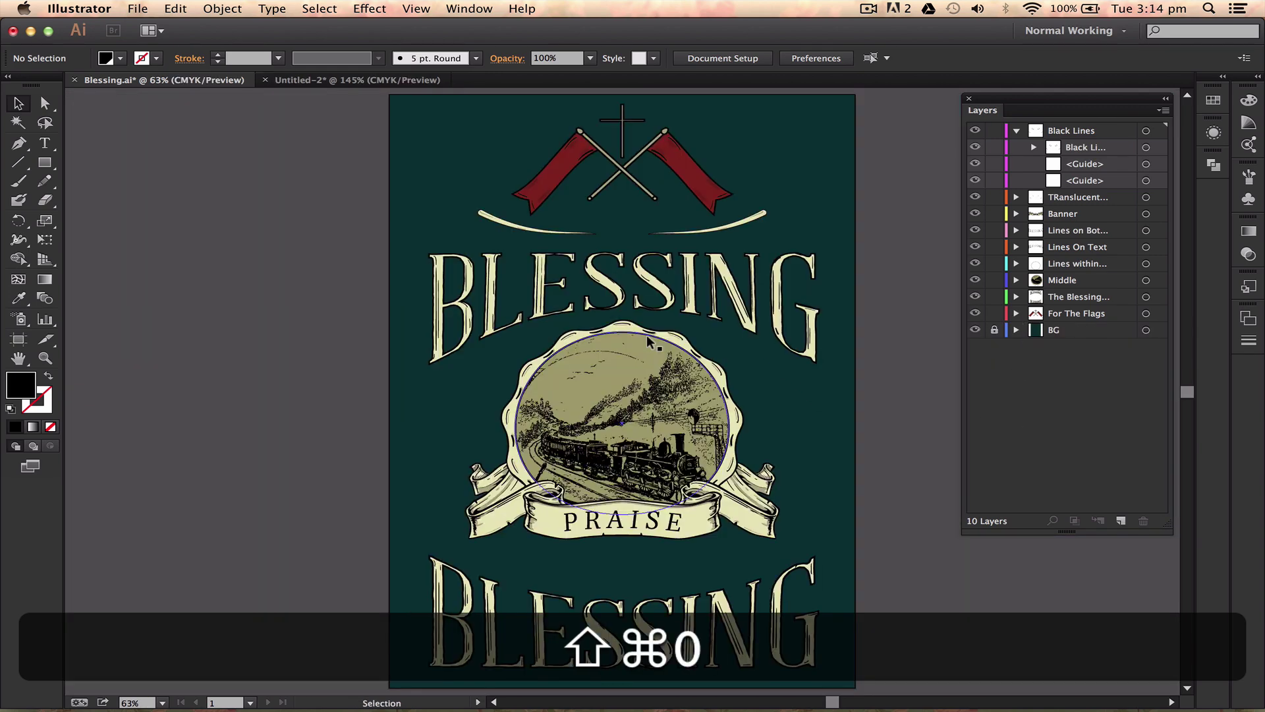
pyautogui.click(738, 414)
pyautogui.click(780, 384)
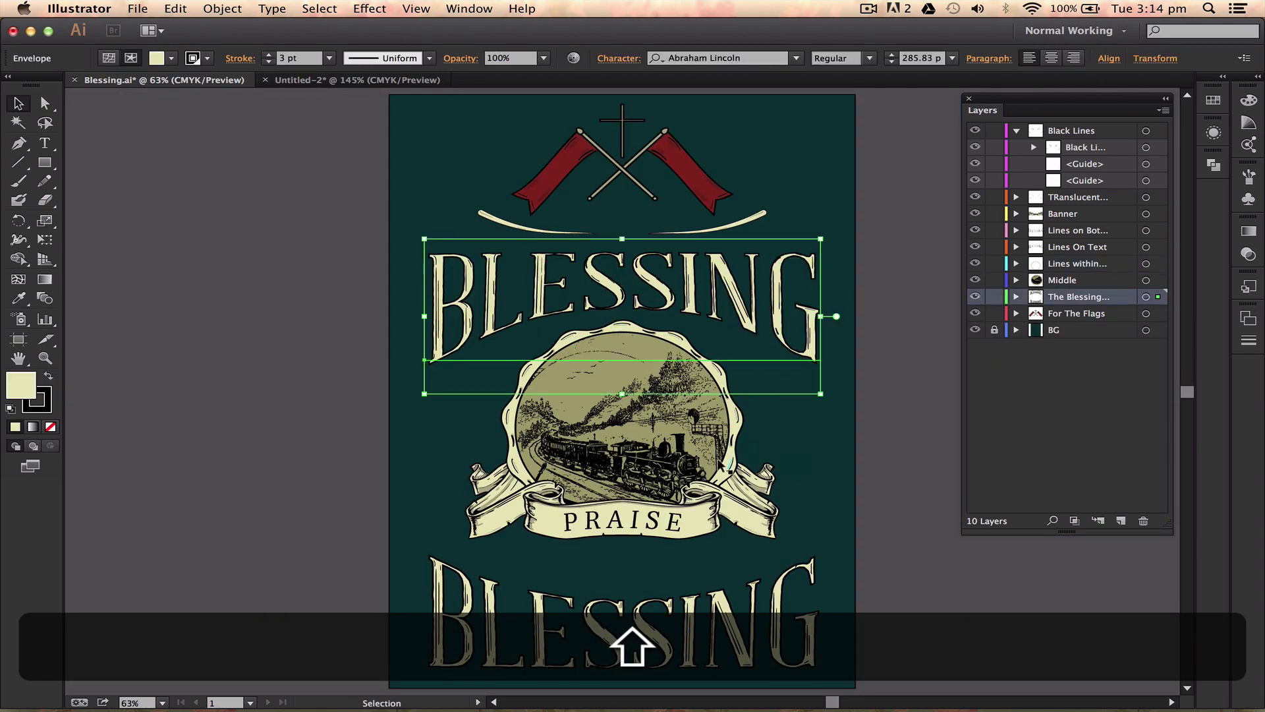
pyautogui.click(727, 463)
pyautogui.click(1016, 314)
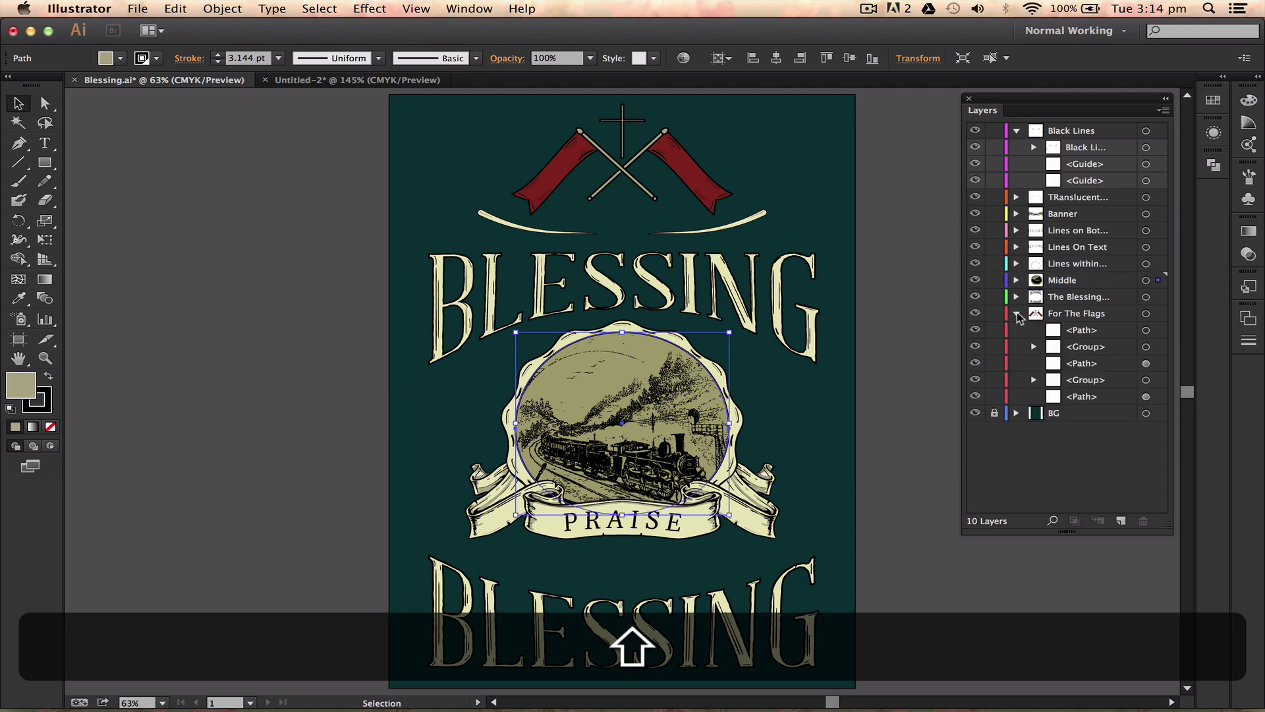
pyautogui.click(1146, 347)
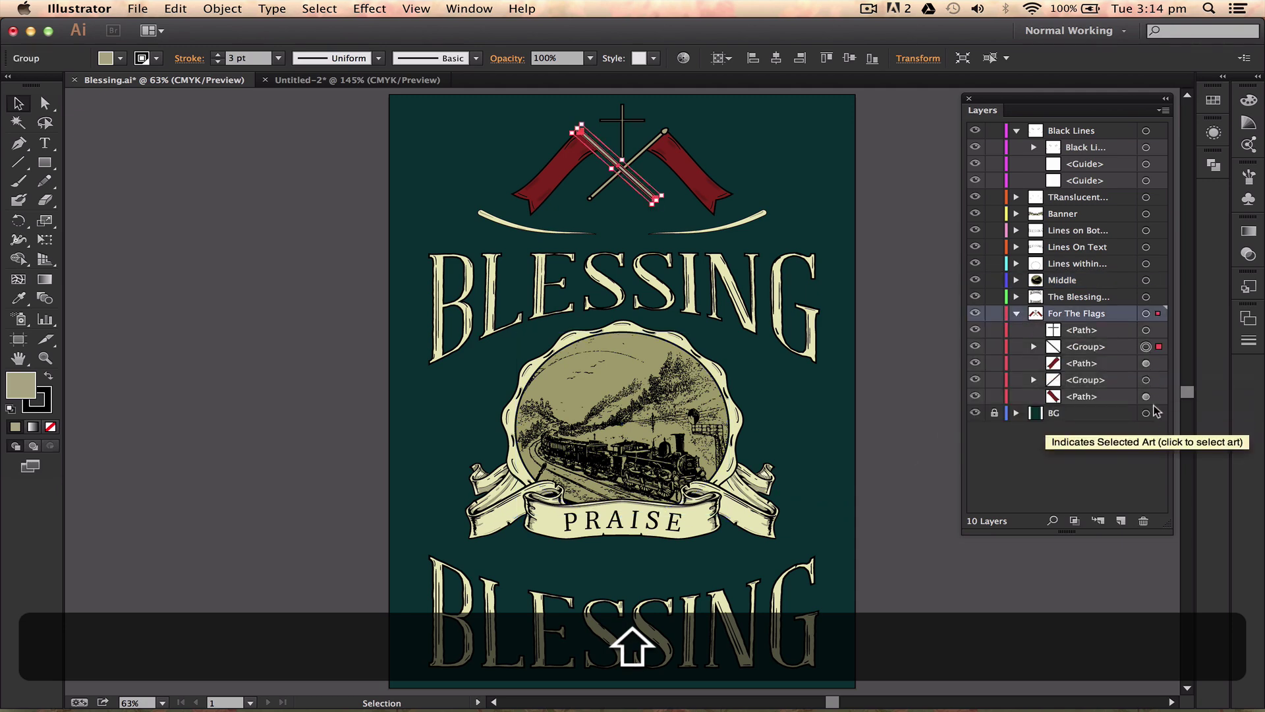
pyautogui.click(1145, 380)
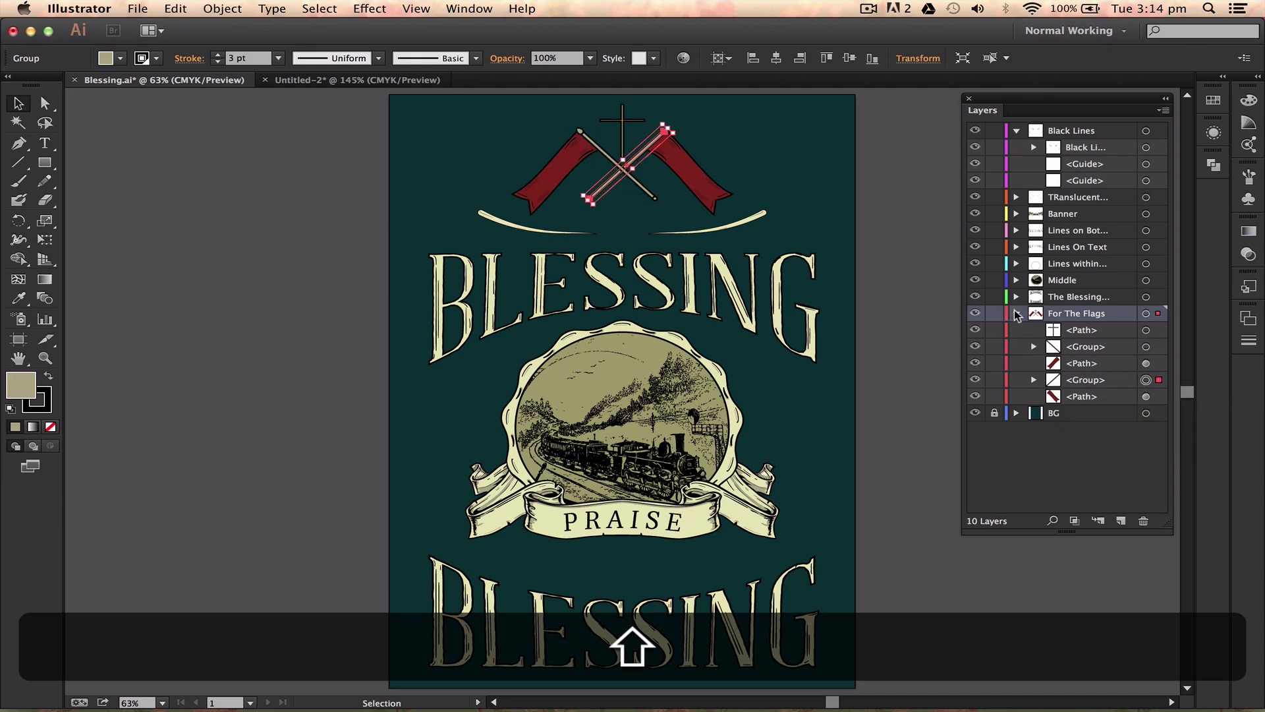
pyautogui.click(1017, 314)
# Browse the title text and Lines On Text layers, then expand the translucent layer to its group.
pyautogui.click(1017, 296)
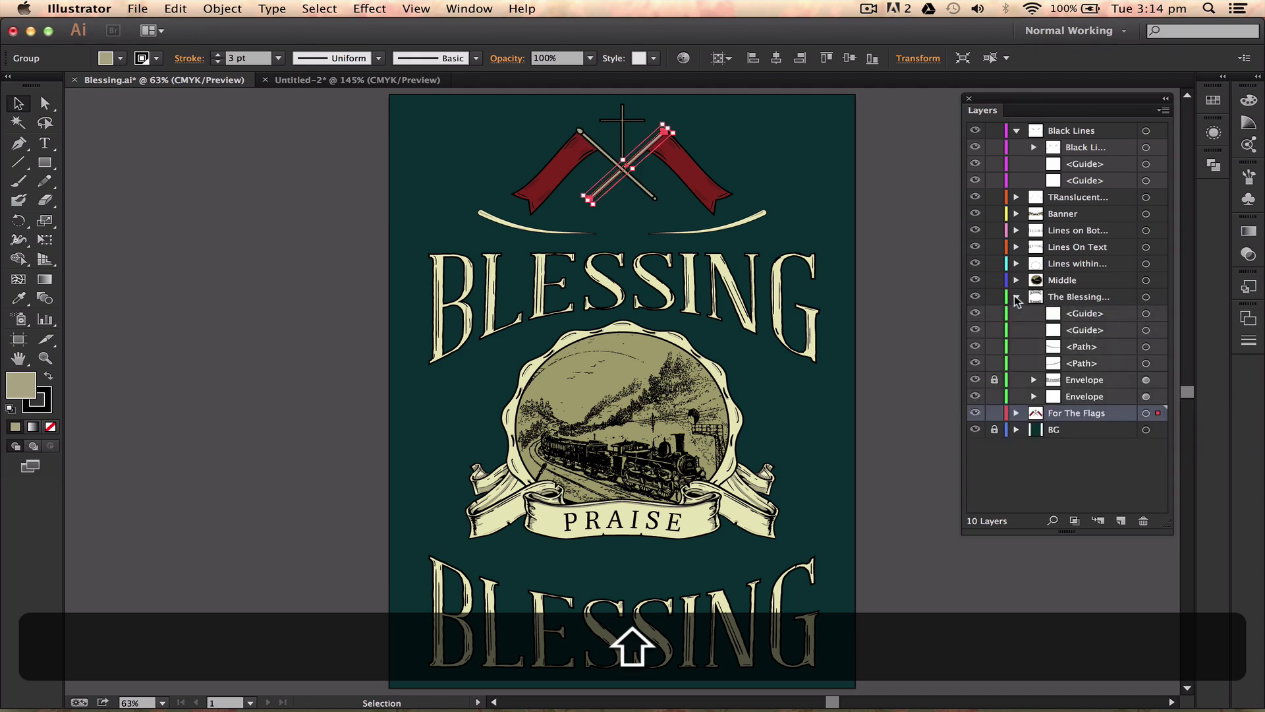
pyautogui.click(1017, 297)
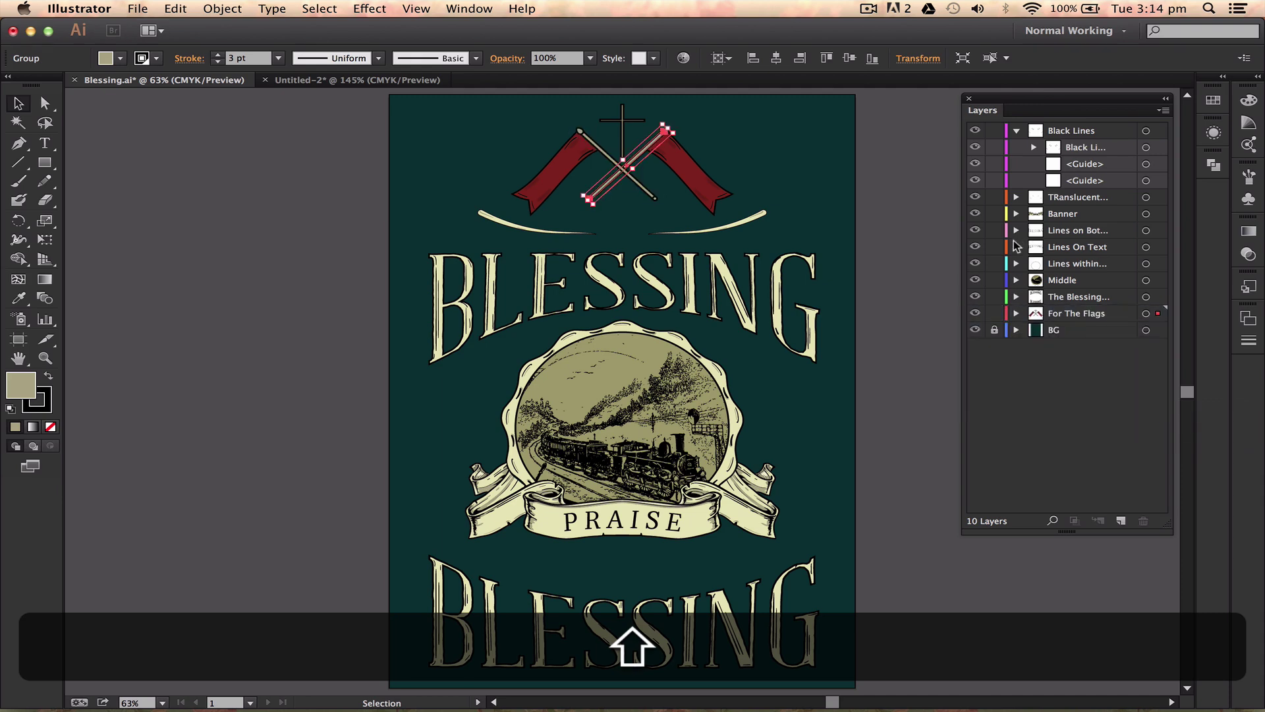
pyautogui.click(1018, 247)
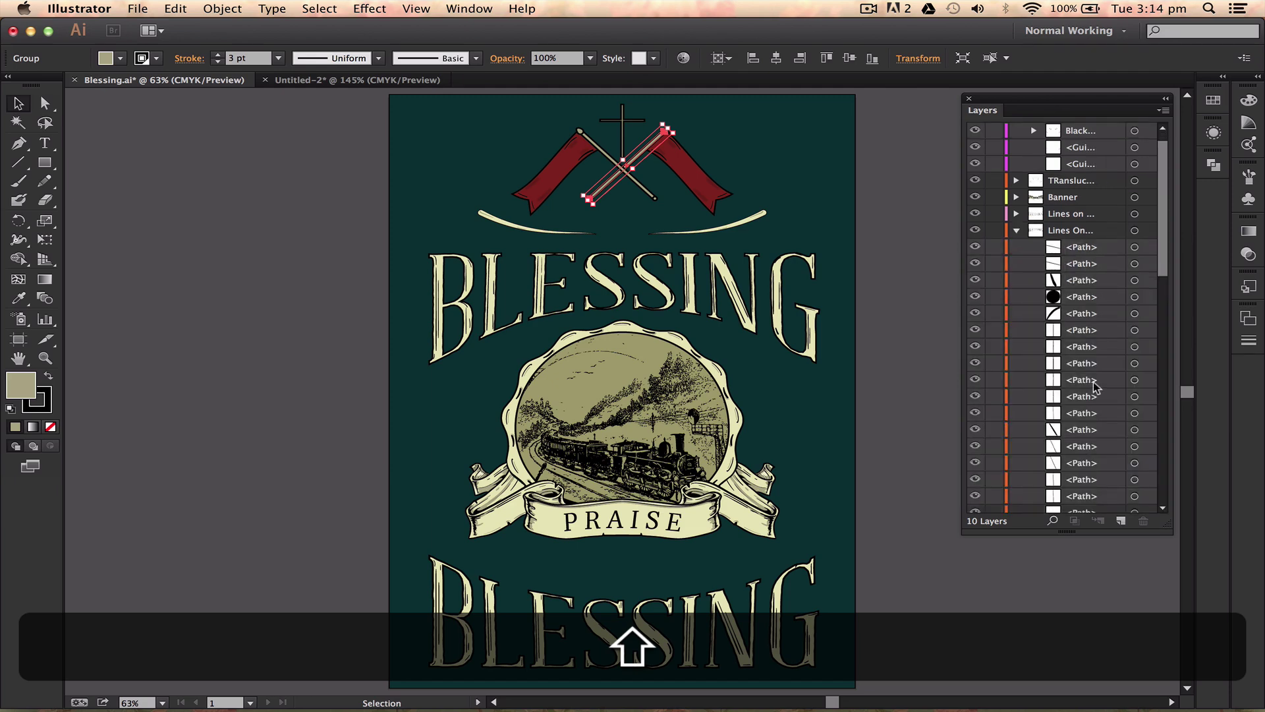
pyautogui.scroll(-5, 1051, 277)
pyautogui.scroll(5, 1051, 218)
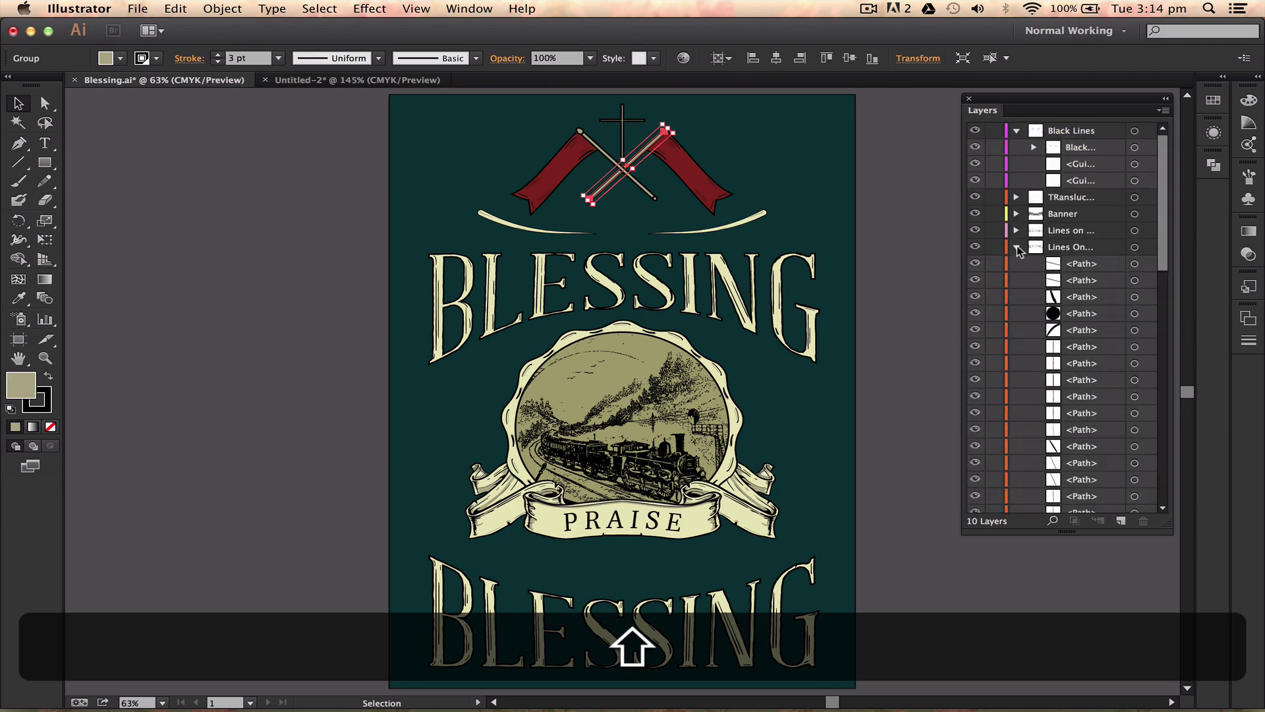
pyautogui.click(1018, 247)
pyautogui.click(1017, 197)
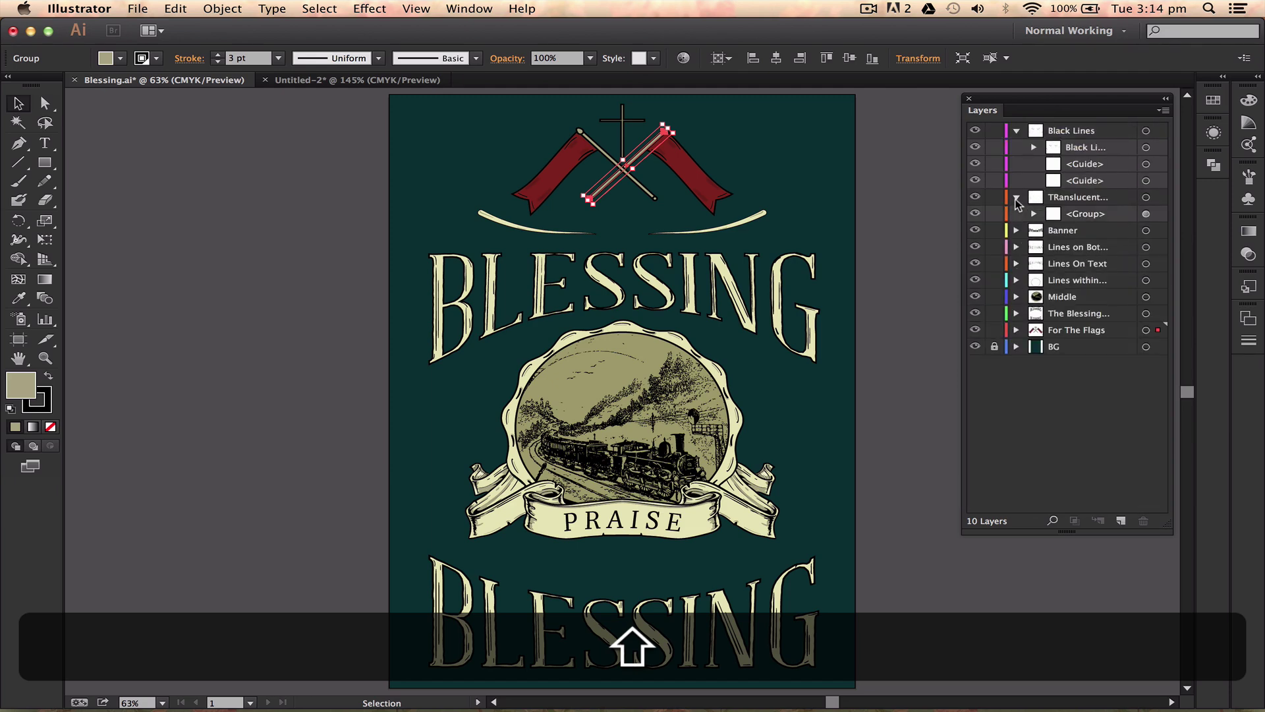
# Select the red crossed-flags group from its layer and zoom in closer on it.
pyautogui.click(1146, 214)
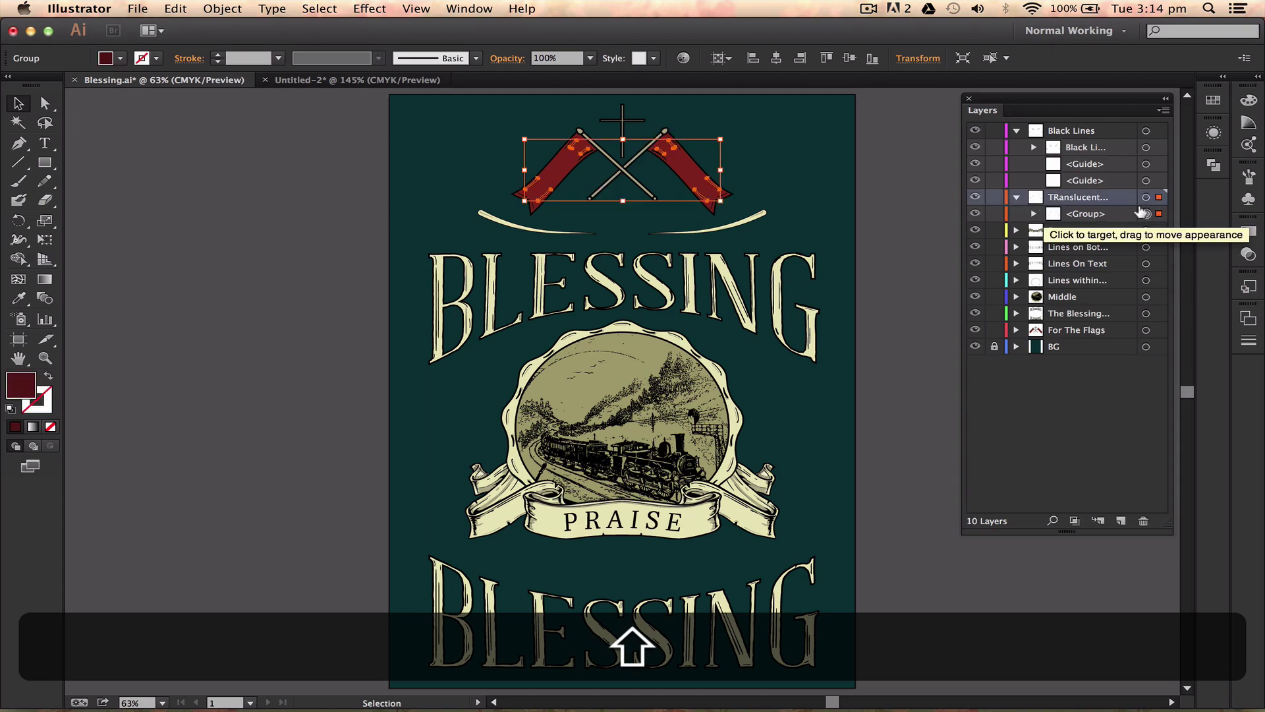
pyautogui.press('shift+super+a')
pyautogui.press('shift+super+equal')
pyautogui.press('shift+super+equal')
pyautogui.press('shift+super+equal')
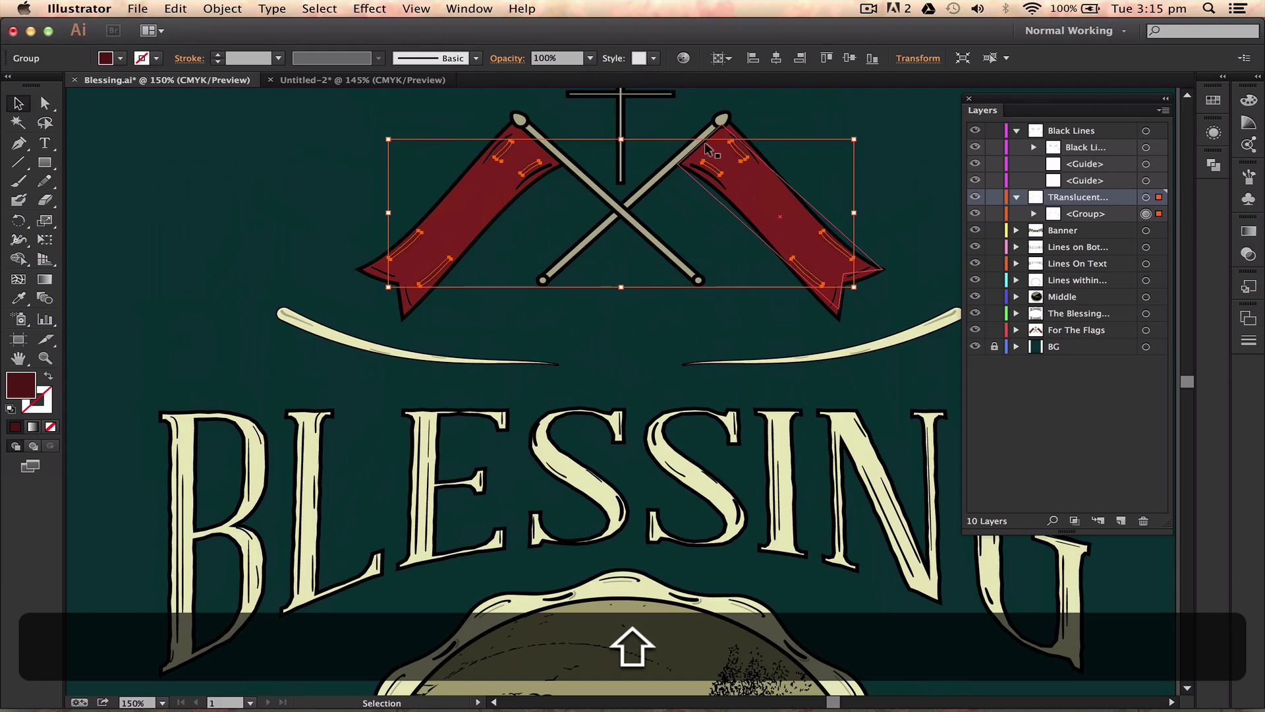
pyautogui.click(326, 189)
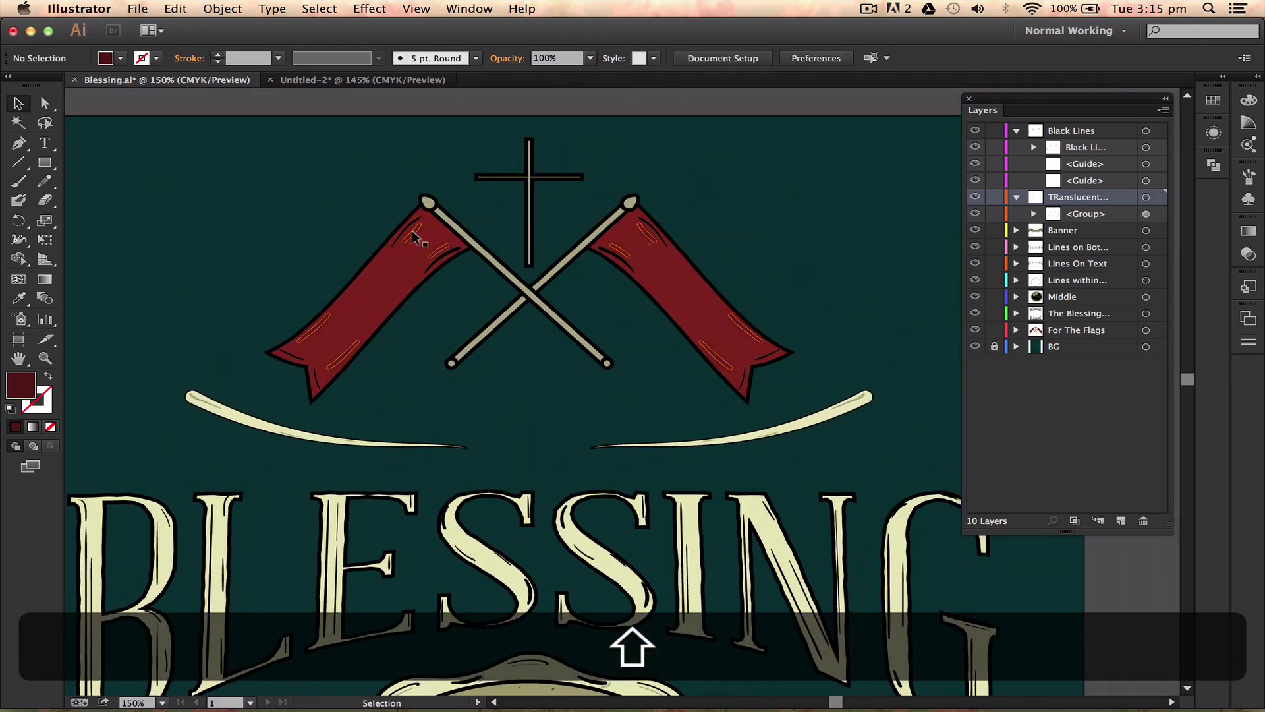
pyautogui.click(411, 225)
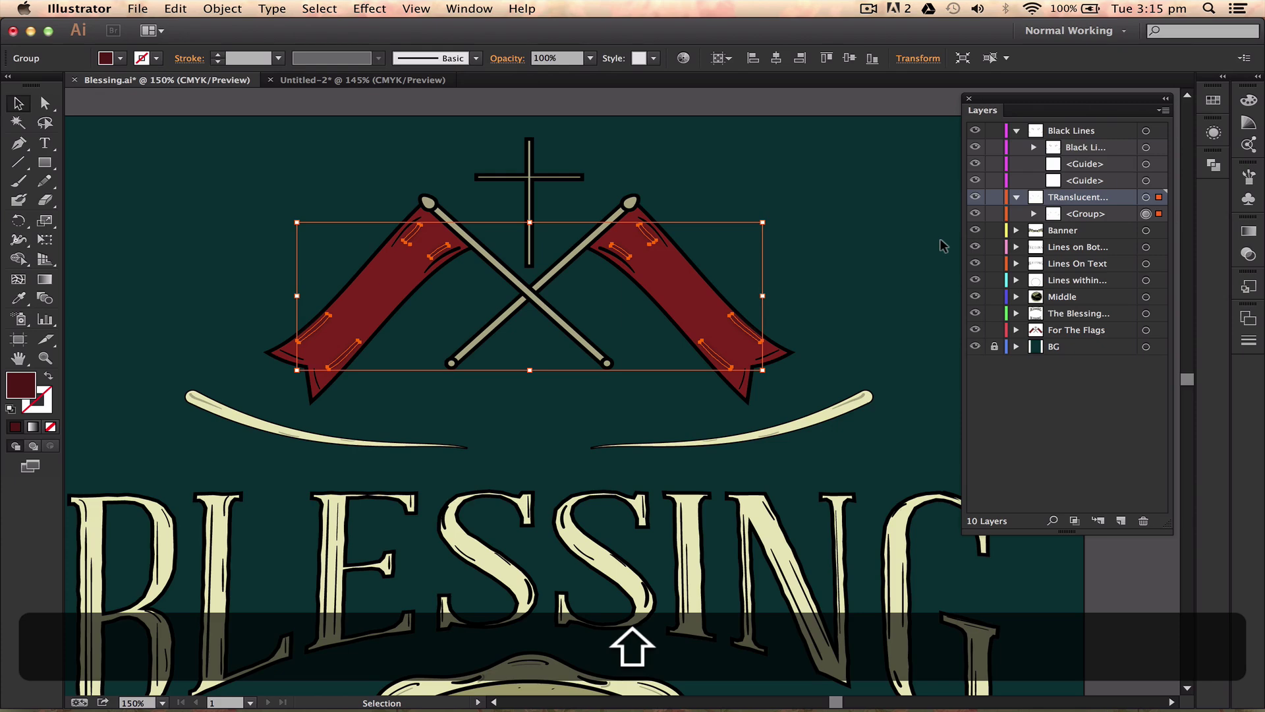
# Collapse the Black Lines and TRanslucent layers and fit the whole poster in the window.
pyautogui.click(1017, 131)
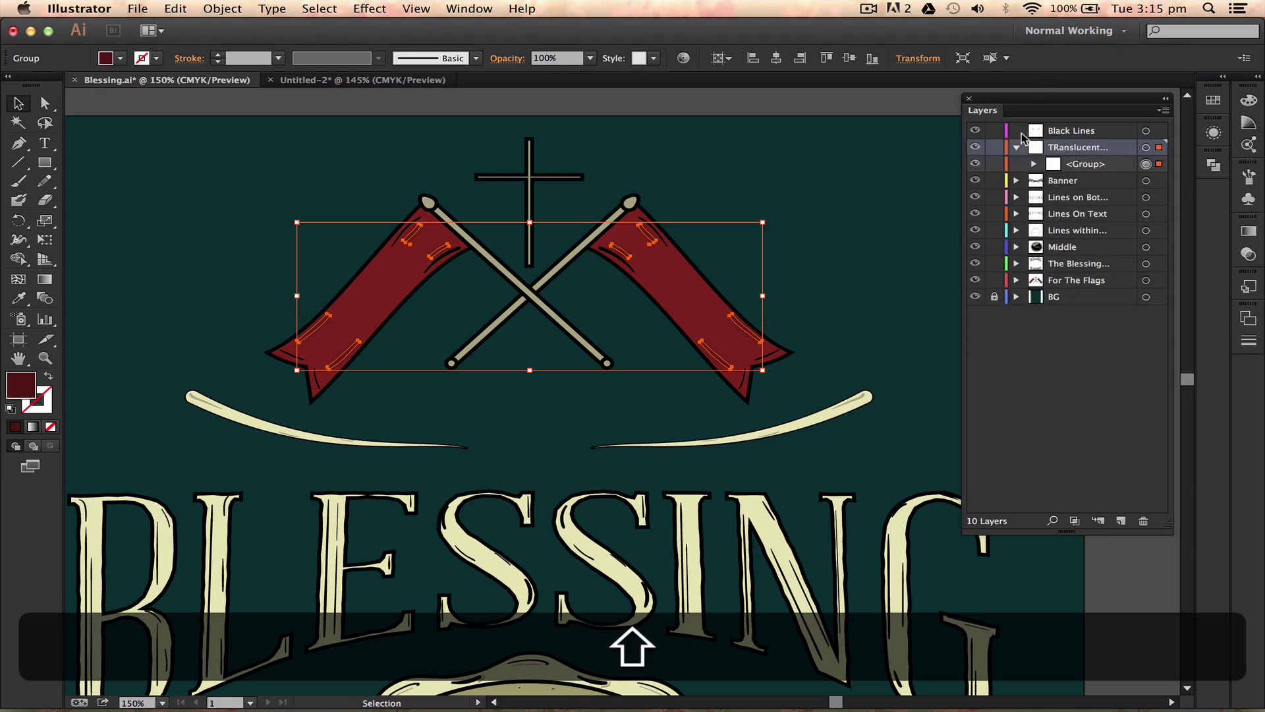
pyautogui.click(1017, 148)
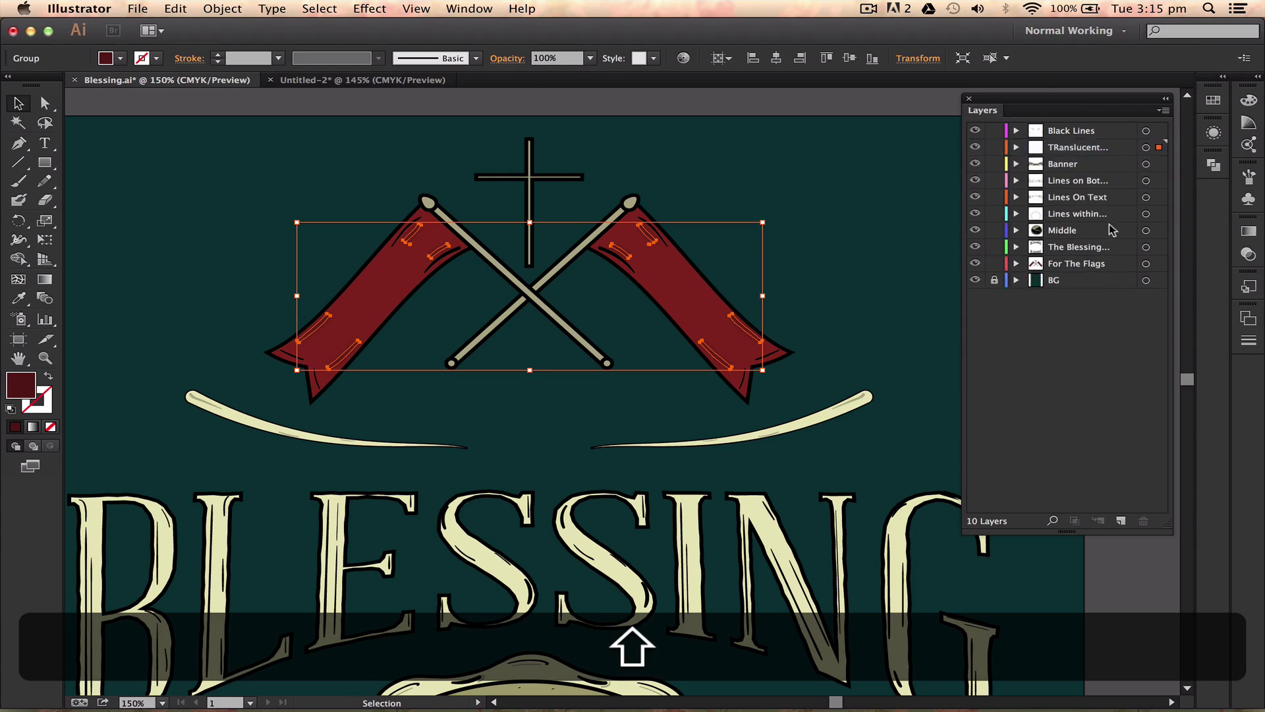
pyautogui.press('shift+super+0')
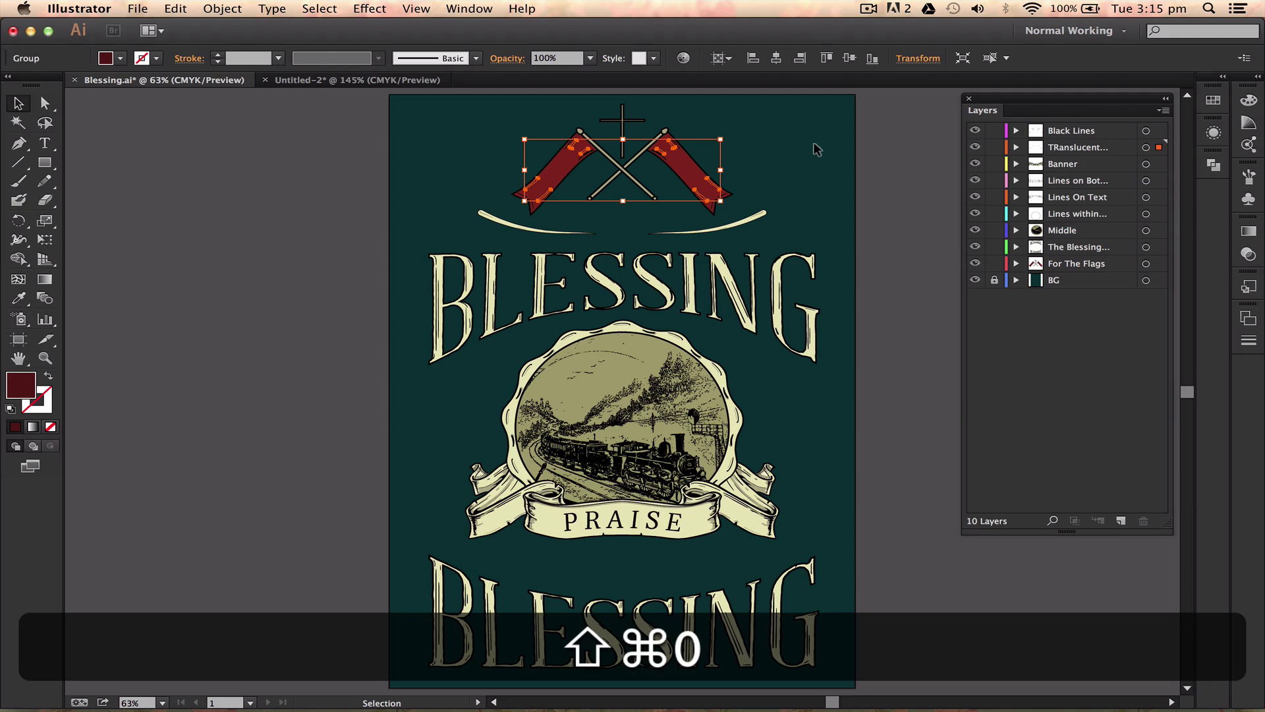
pyautogui.press('shift+super+a')
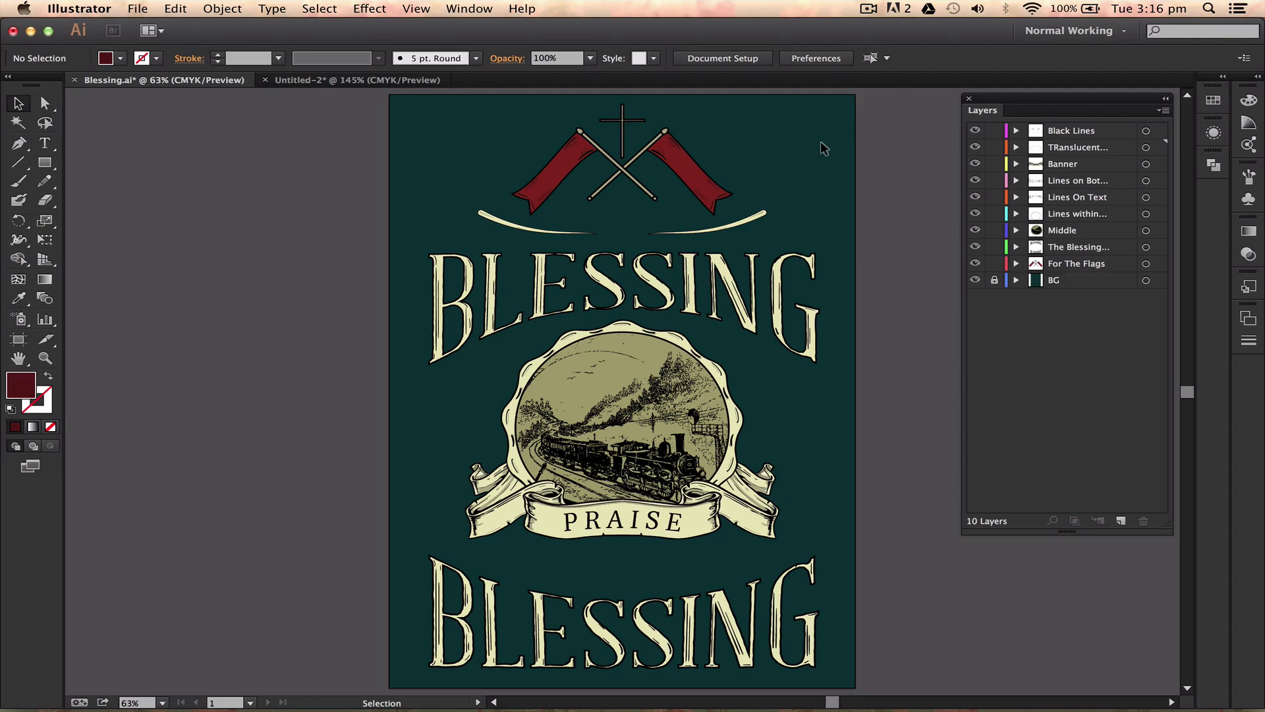
pyautogui.moveTo(741, 165); pyautogui.dragTo(636, 174)
pyautogui.moveTo(721, 120)
pyautogui.mouseDown()
pyautogui.moveTo(679, 170)
pyautogui.moveTo(657, 227)
pyautogui.mouseUp()
pyautogui.click(828, 133)
pyautogui.moveTo(804, 118); pyautogui.dragTo(636, 213)
pyautogui.click(650, 229)
pyautogui.click(782, 136)
pyautogui.click(629, 223)
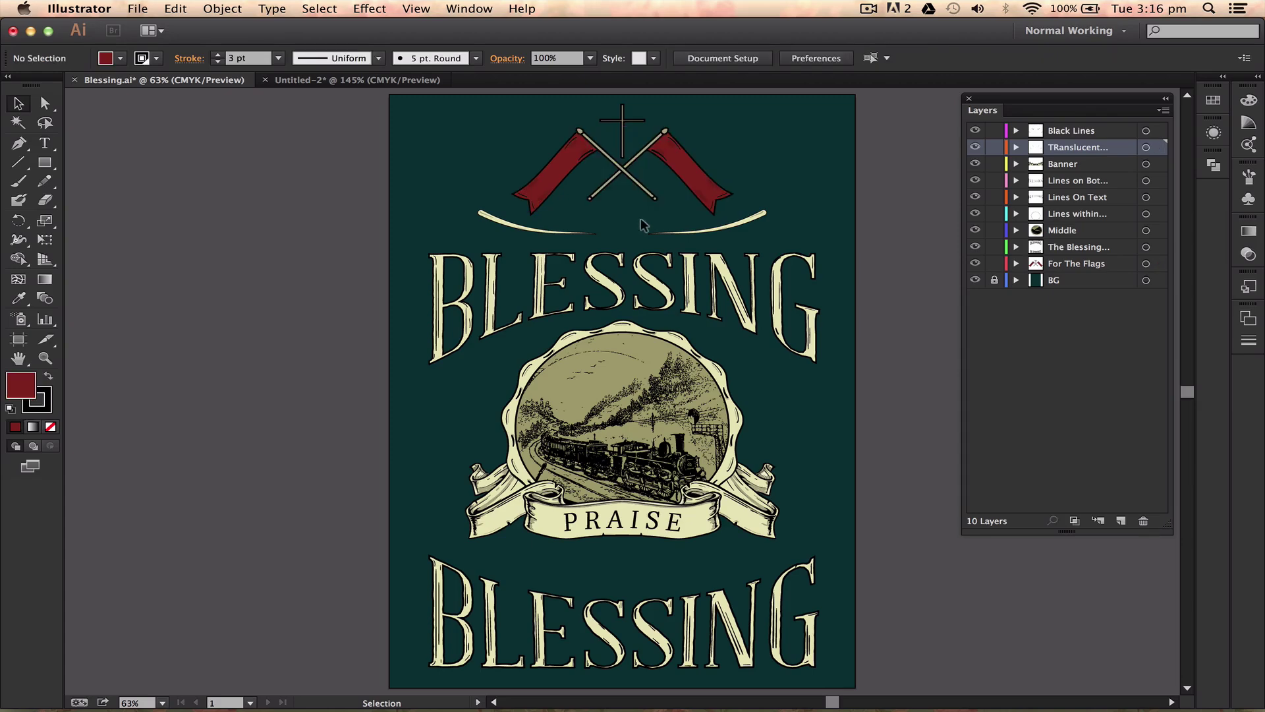